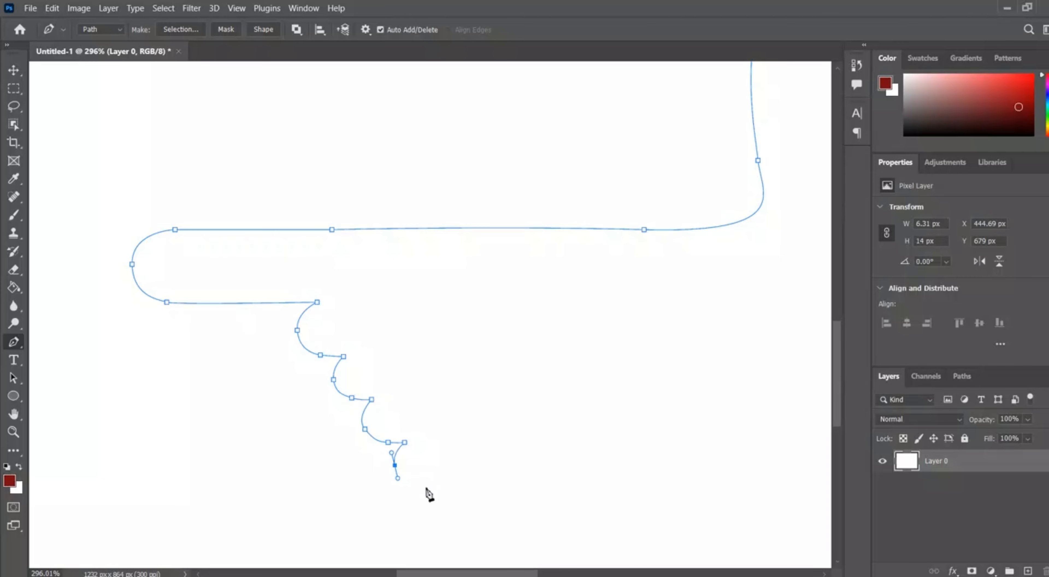
Step: Complete the hand outline path along the palm's lower edge, around its outer corner and up the thumb's outer side
scroll(441, 494, down, 2)
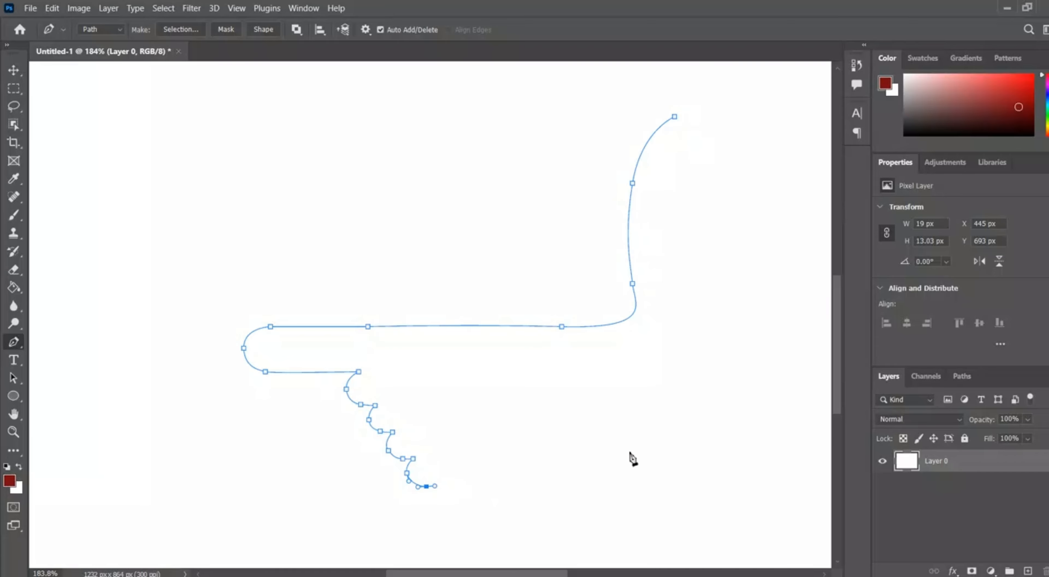
key(ctrl+z)
click(611, 477)
click(678, 428)
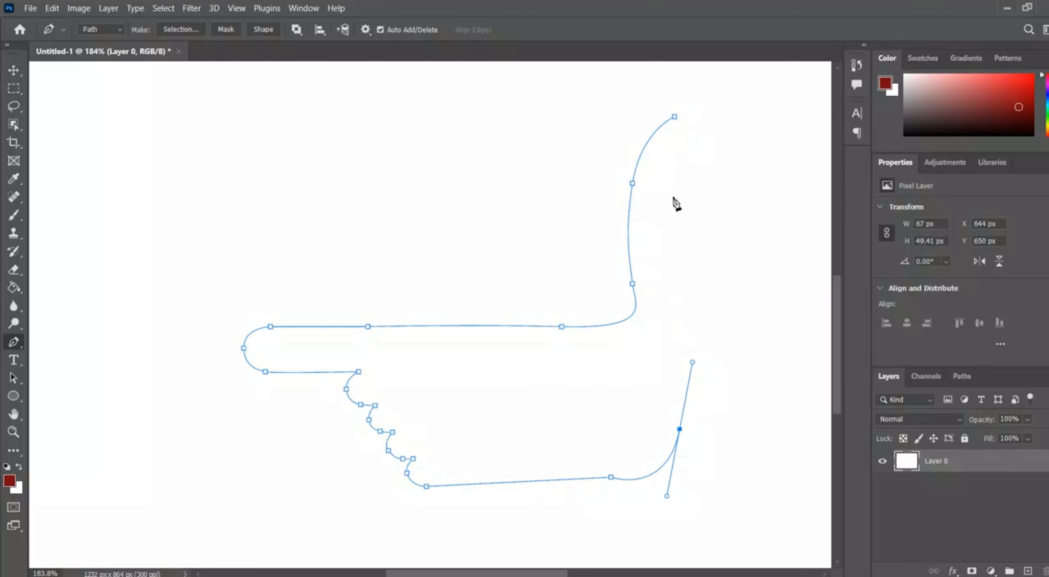
drag(671, 189, 678, 123)
Step: Convert the closed hand path into a selection with a feather of 0
right_click(528, 433)
click(598, 180)
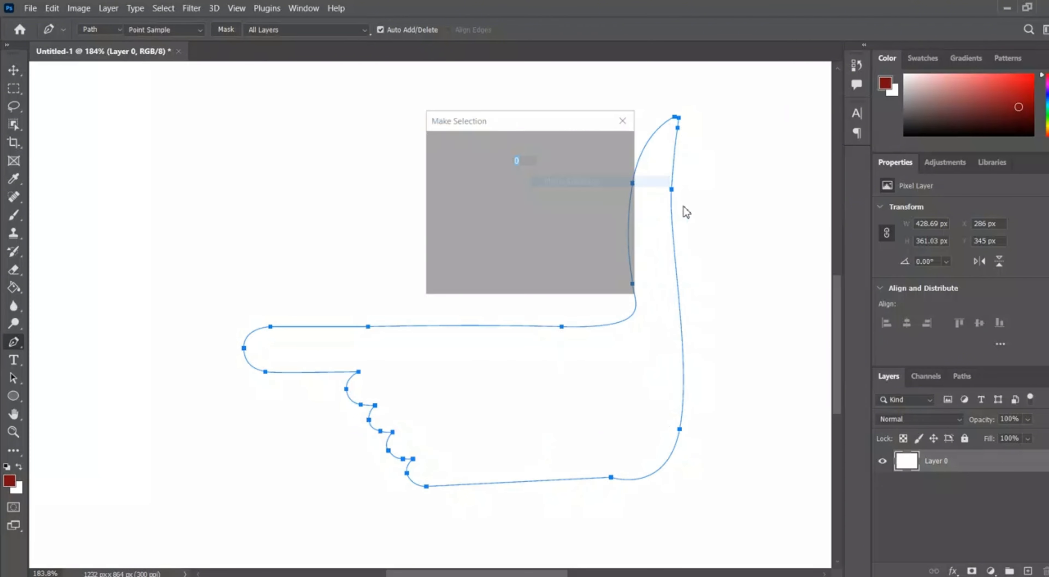
key(Return)
Step: Activate the Paint Bucket tool and set the foreground colour to black
click(13, 287)
click(10, 481)
click(472, 297)
key(Return)
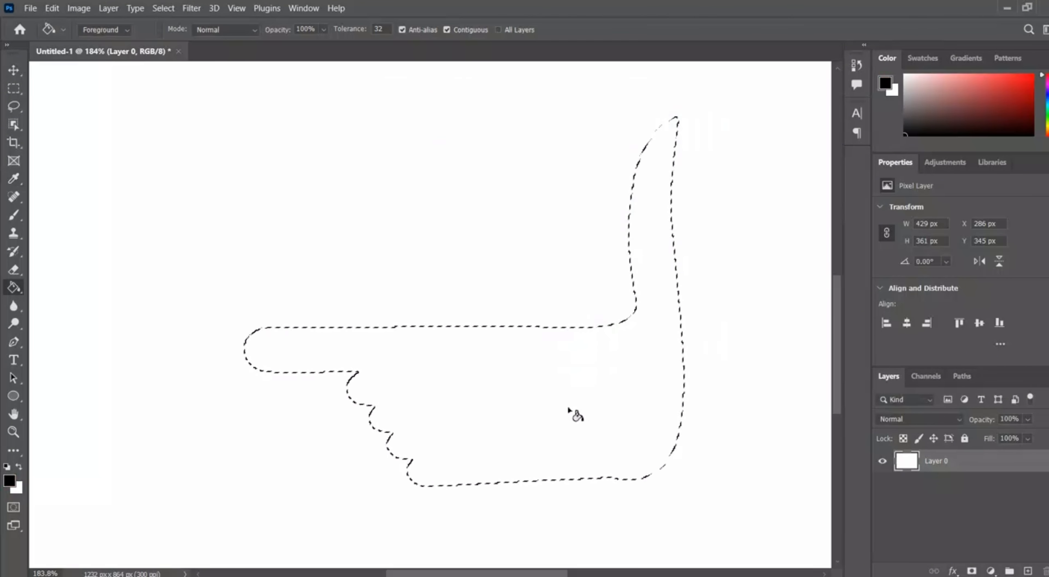
Step: Fill the hand selection with black on a new layer, deselect it and shift the silhouette
key(ctrl+shift+alt+n)
click(571, 411)
key(ctrl+d)
key(v)
drag(492, 392, 444, 360)
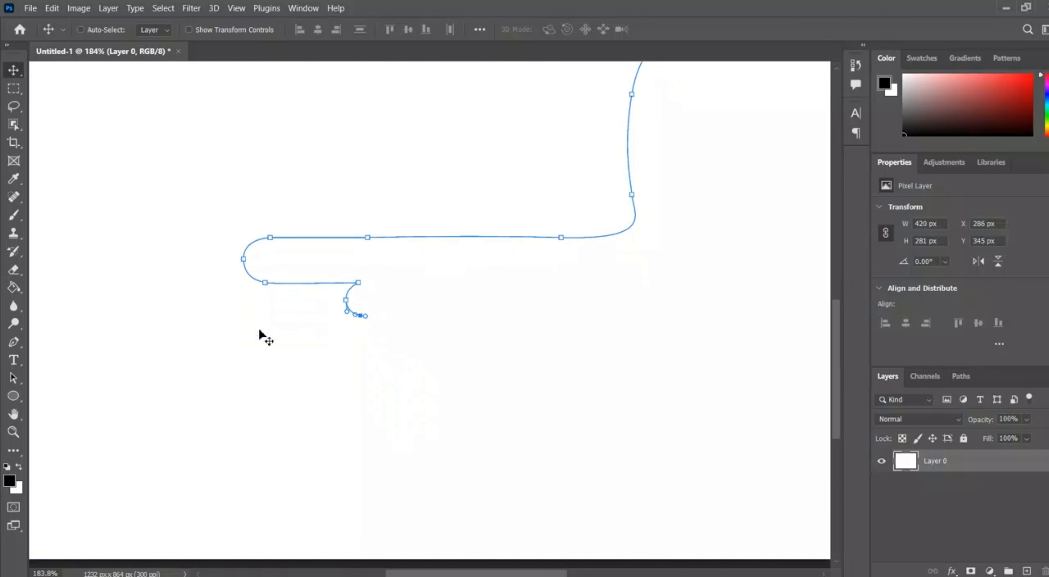
Step: Undo the fill and the outline back to the anchor at the end of the index finger's lower edge
key(ctrl+z)
key(ctrl+z)
click(13, 341)
click(359, 321)
key(ctrl+z)
scroll(361, 324, up, 3)
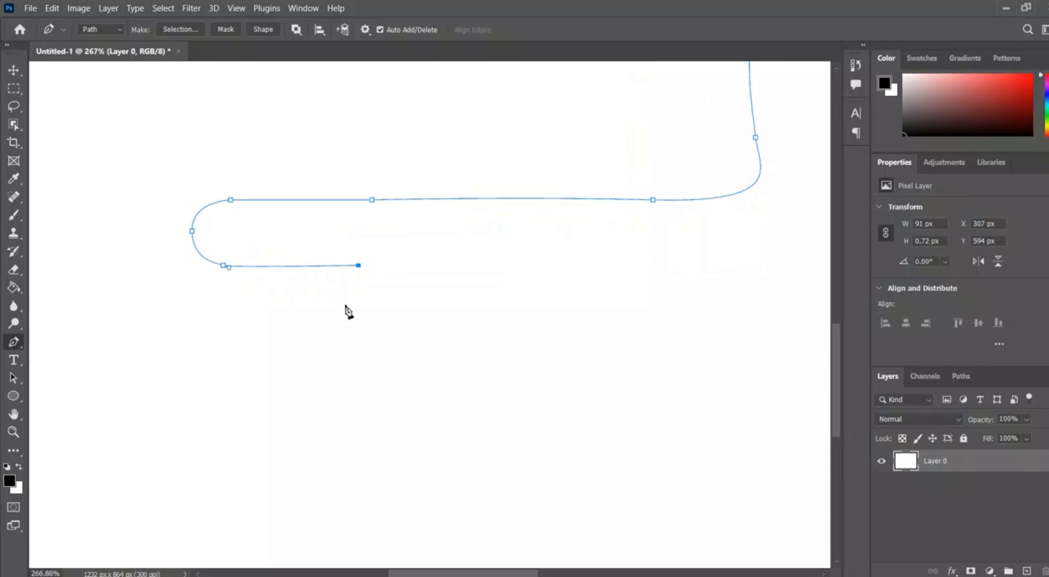
Step: Draw the curved knuckles of the folded fingers stepping down from the index finger's lower edge with the Pen tool
drag(344, 308, 356, 336)
drag(370, 329, 403, 321)
key(ctrl+z)
scroll(348, 299, up, 3)
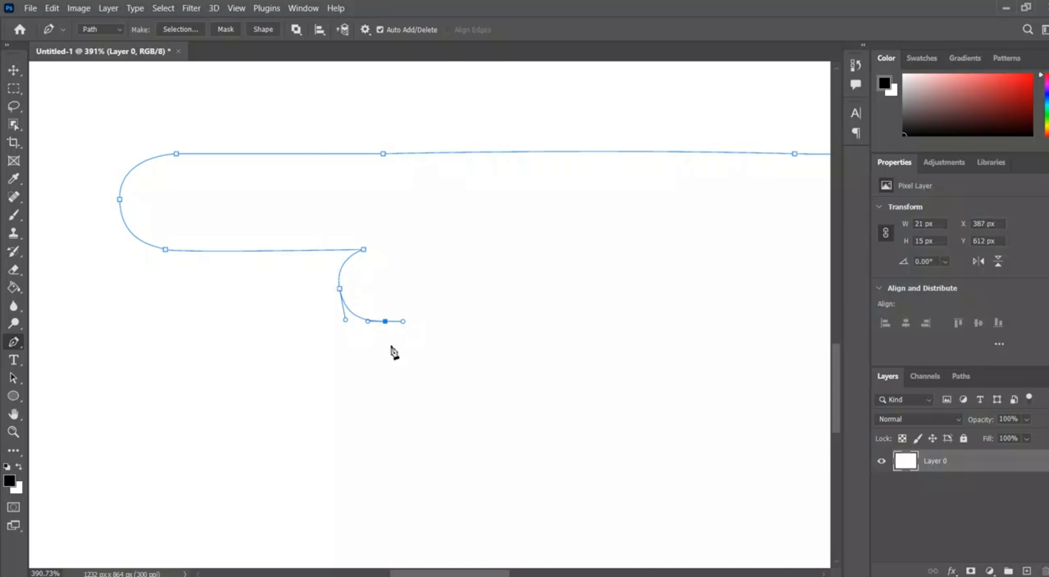
click(414, 321)
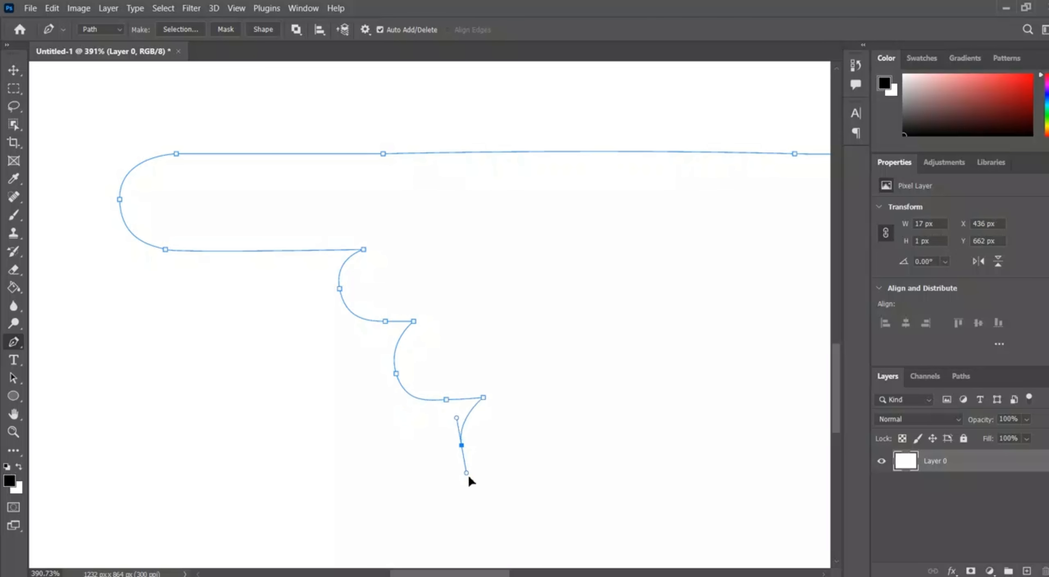
drag(504, 473, 532, 473)
Step: Continue the path from the last knuckle along the palm and wrist, then up the thumb's outer side to close the outline
scroll(358, 468, down, 5)
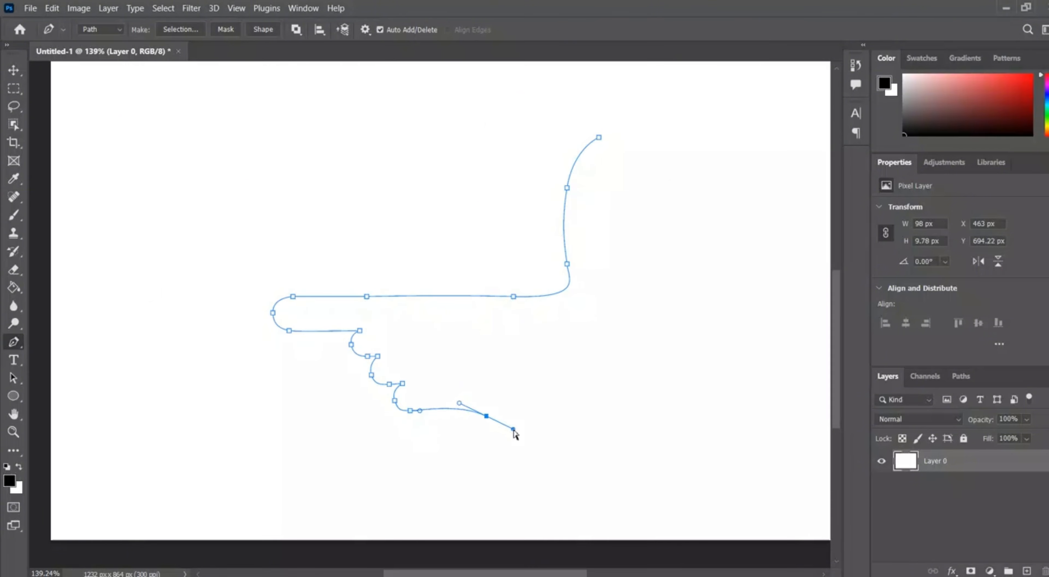
scroll(437, 419, up, 2)
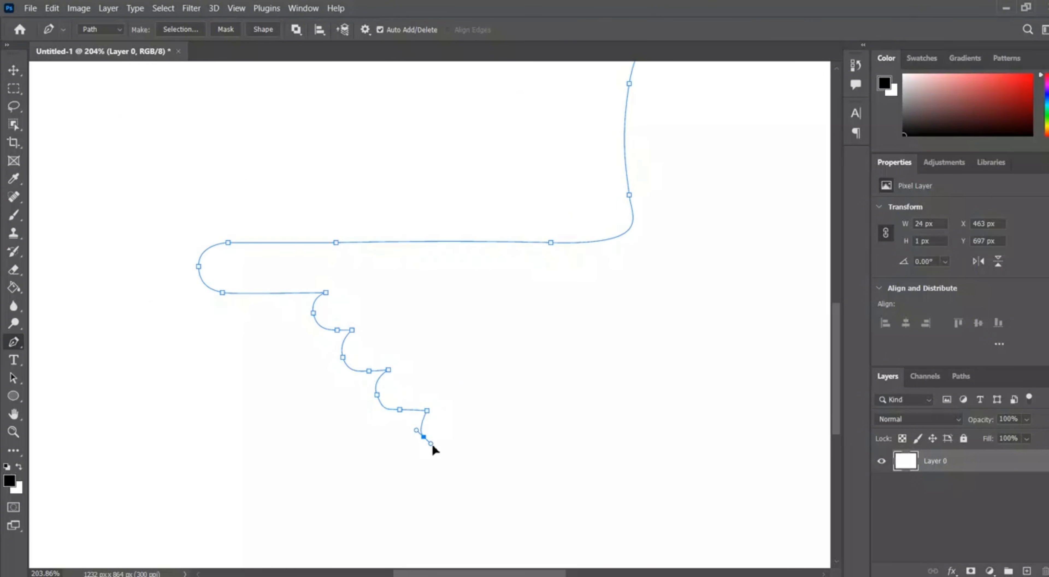
drag(652, 458, 668, 472)
drag(681, 507, 685, 527)
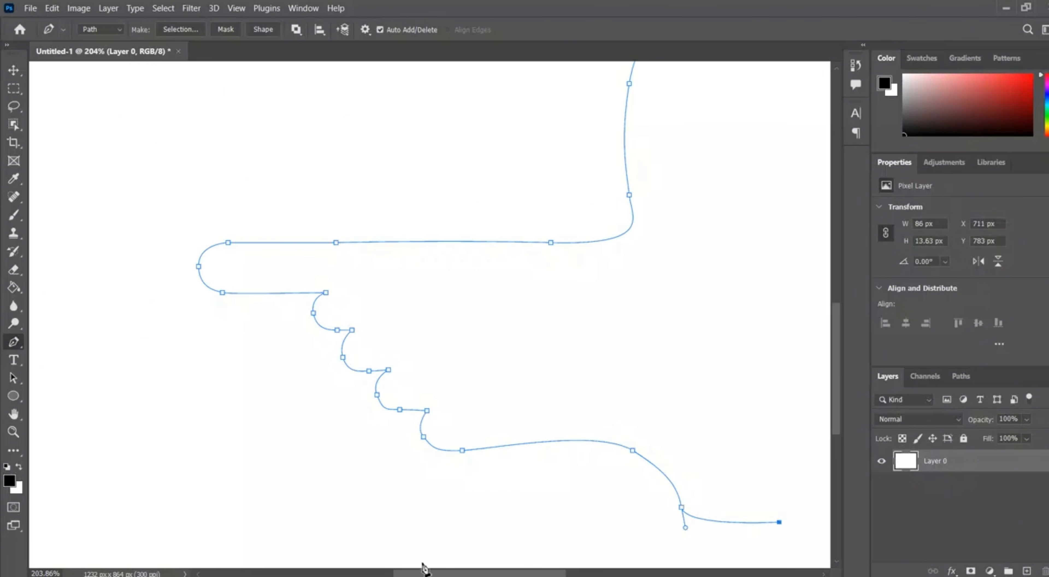
scroll(496, 527, down, 3)
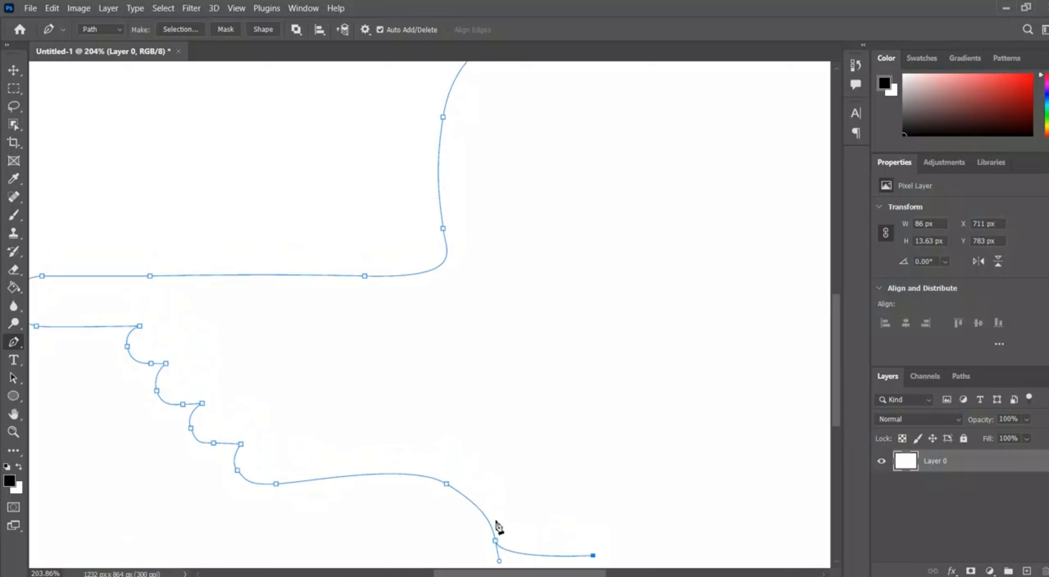
click(441, 457)
drag(465, 501, 466, 513)
click(1043, 443)
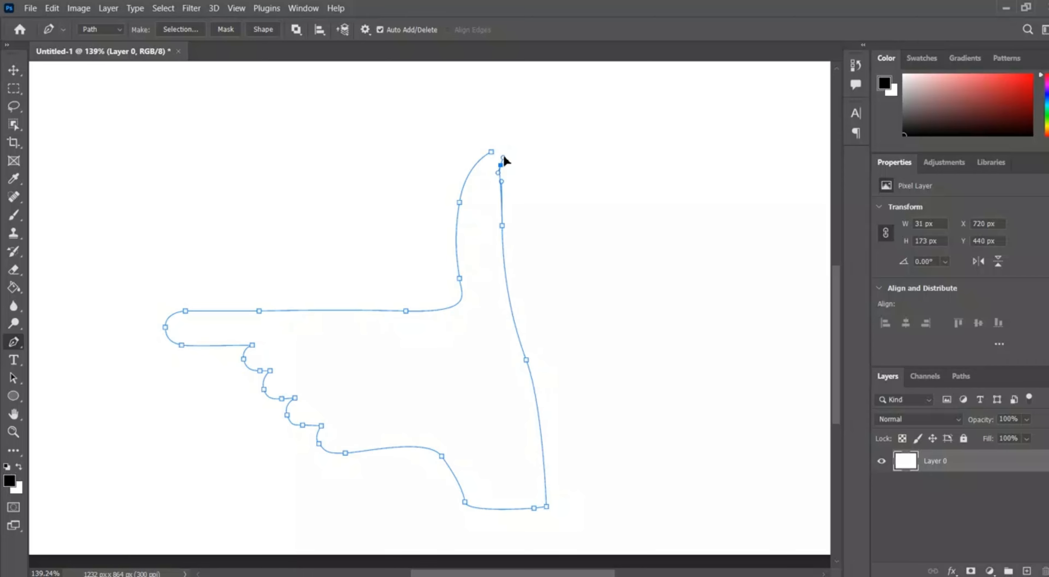
Step: Convert the finished hand outline with the wrist into a selection
right_click(384, 402)
click(427, 151)
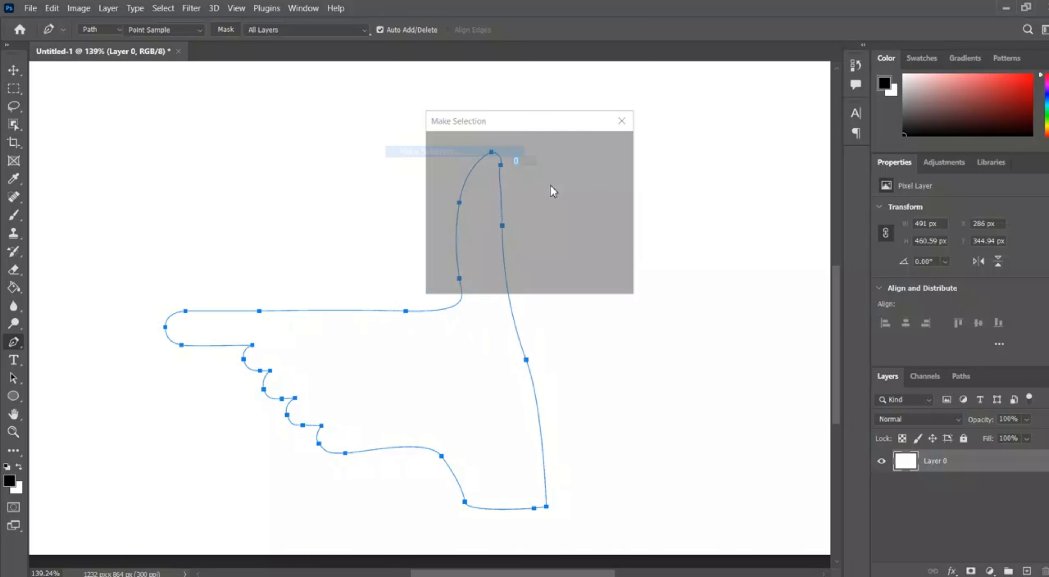
click(598, 150)
Step: Fill the hand selection with black on a new layer and deselect it
key(g)
click(445, 401)
key(ctrl+z)
key(ctrl+shift+alt+n)
click(444, 402)
key(ctrl+d)
click(14, 70)
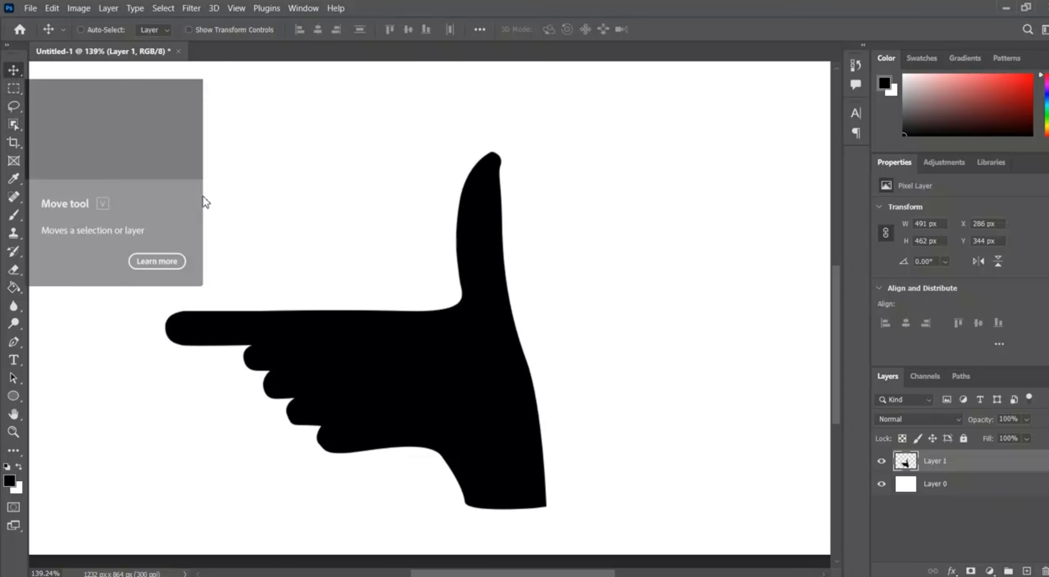
Step: Move the hand silhouette slightly towards the centre of the canvas, to about X 331 px, Y 332 px
scroll(492, 444, down, 4)
scroll(491, 444, up, 1)
drag(492, 442, 518, 436)
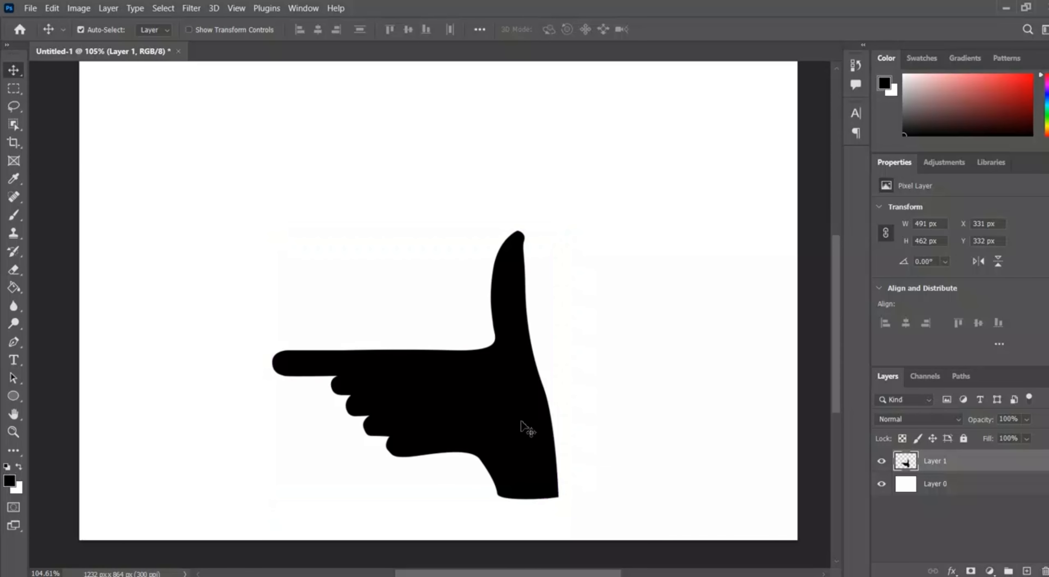
scroll(527, 427, up, 1)
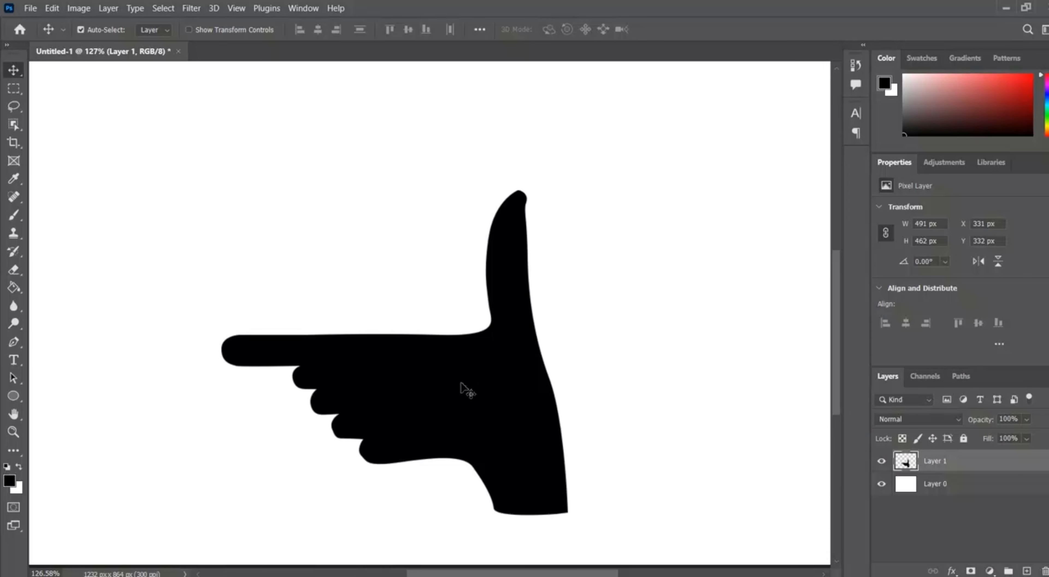
Step: Marquee-select the folded fingers, palm and wrist below the index finger, delete them and deselect
scroll(530, 211, up, 3)
scroll(529, 212, down, 2)
click(14, 89)
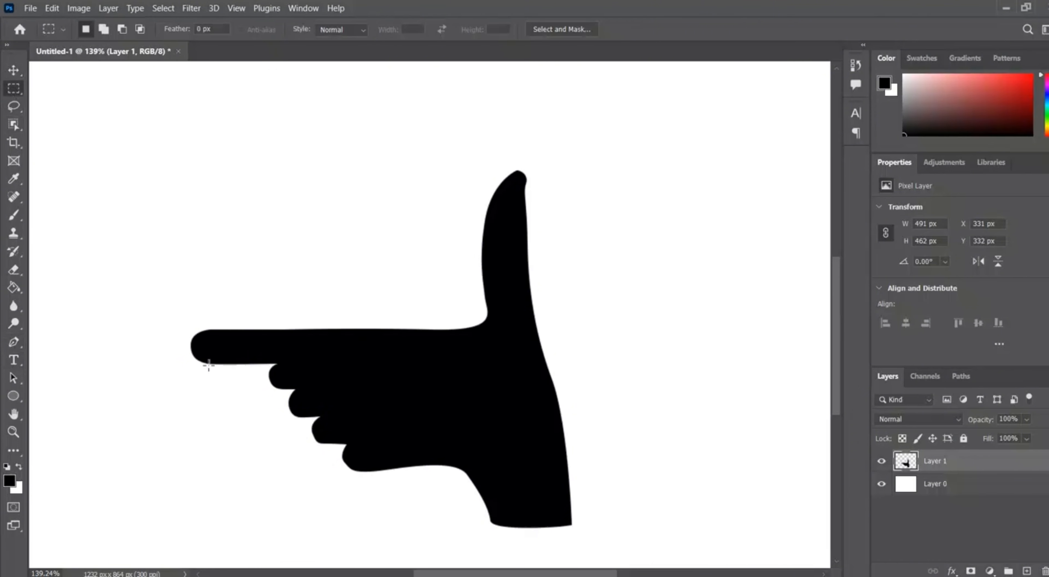
drag(206, 361, 658, 541)
scroll(434, 438, up, 2)
click(13, 268)
mouse_move(195, 346)
mouse_down()
mouse_move(438, 331)
mouse_move(610, 342)
mouse_up()
scroll(607, 333, down, 2)
key(Delete)
key(ctrl+d)
key(v)
Step: Start a Pen path for the thumbnail with an anchor just inside the thumb's outer edge near its tip
scroll(361, 400, up, 3)
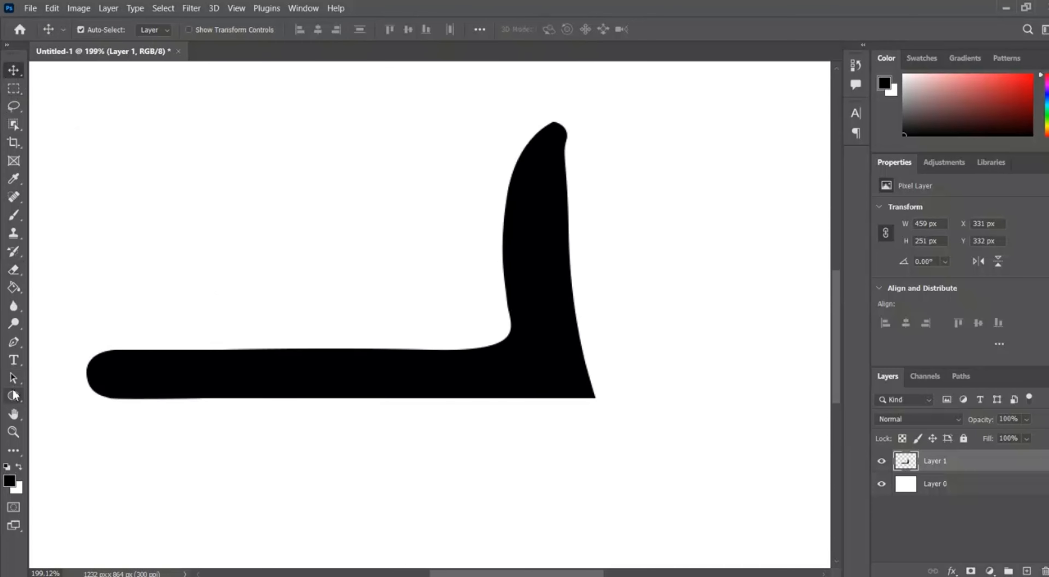
click(13, 342)
scroll(425, 310, up, 3)
drag(572, 572, 533, 572)
scroll(239, 362, up, 5)
scroll(216, 393, down, 5)
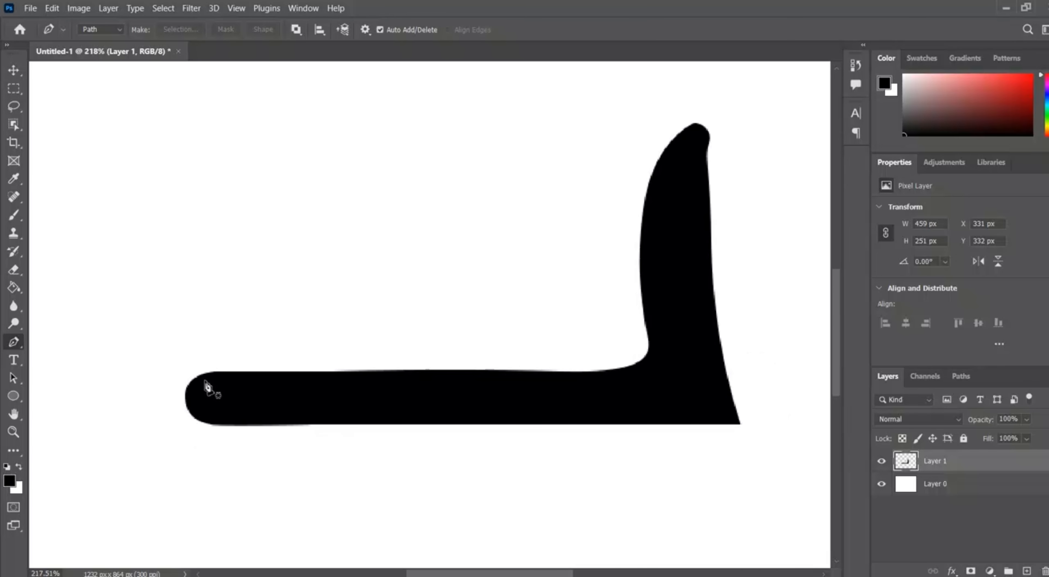
scroll(761, 128, up, 4)
scroll(615, 186, up, 2)
click(615, 177)
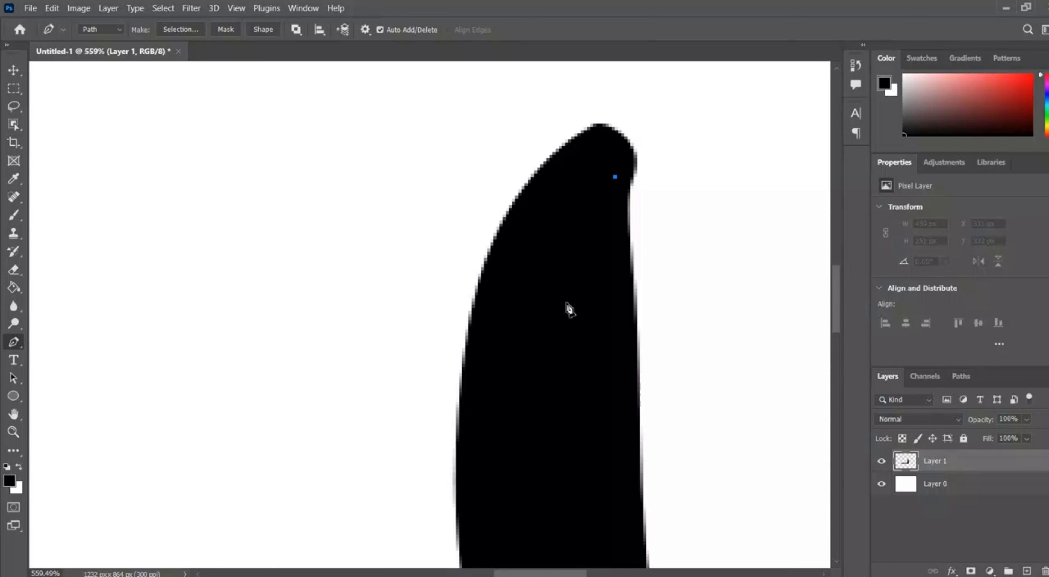
Step: Outline a nail about 22 by 55 px on the thumb's outer edge and convert the path into a selection
drag(577, 292, 577, 350)
click(592, 348)
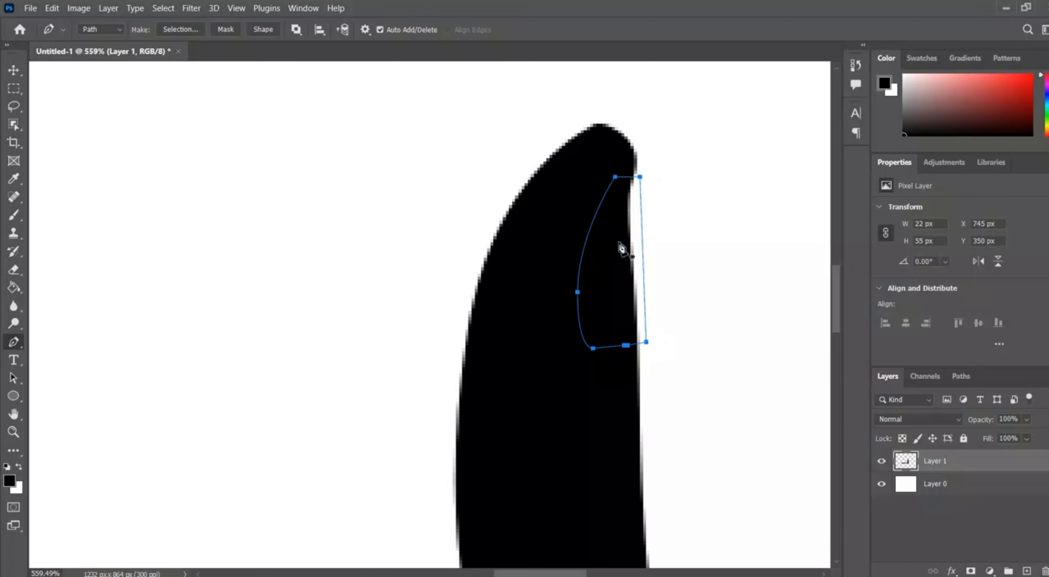
right_click(618, 242)
click(660, 298)
click(606, 150)
Step: Erase the selected nail area from the thumb and deselect it
key(e)
drag(619, 195, 598, 321)
key(ctrl+d)
click(8, 88)
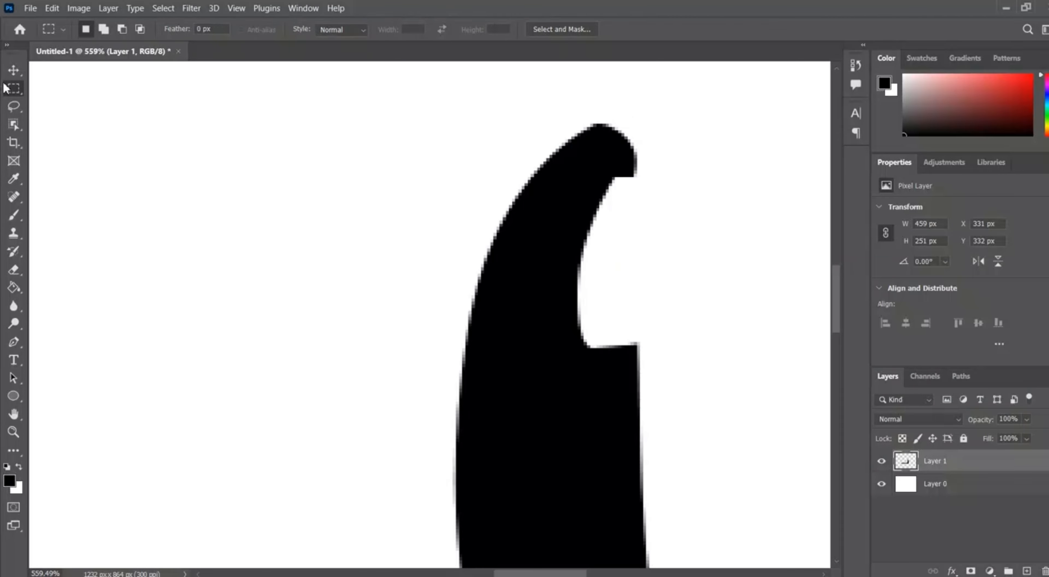
click(12, 71)
Step: Undo the nail cut-out, its selection and the nail path back to its first anchor
scroll(606, 263, down, 5)
scroll(269, 403, up, 4)
key(ctrl+z)
key(ctrl+z)
scroll(262, 397, down, 4)
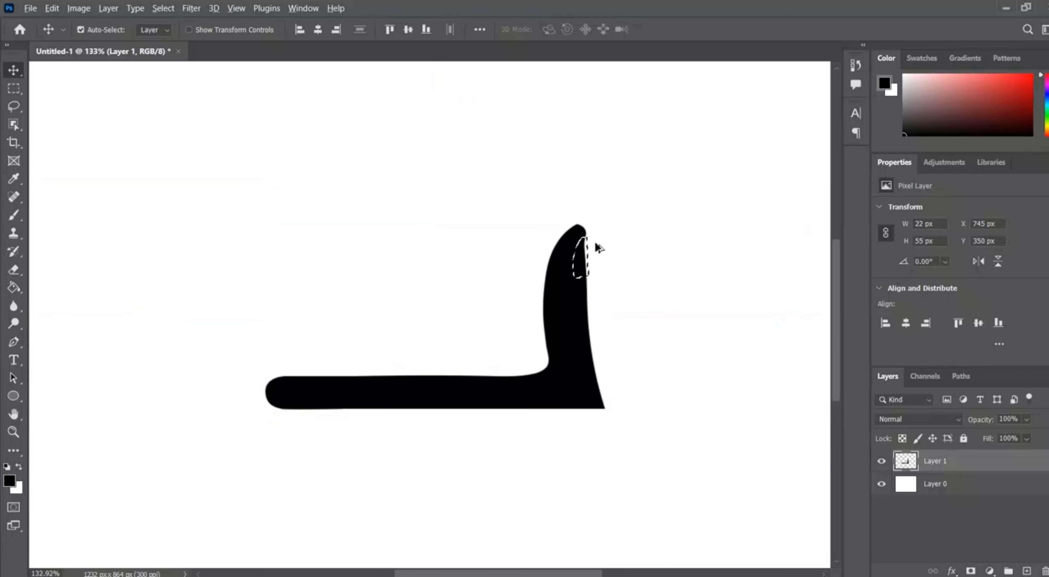
scroll(596, 247, up, 4)
click(14, 88)
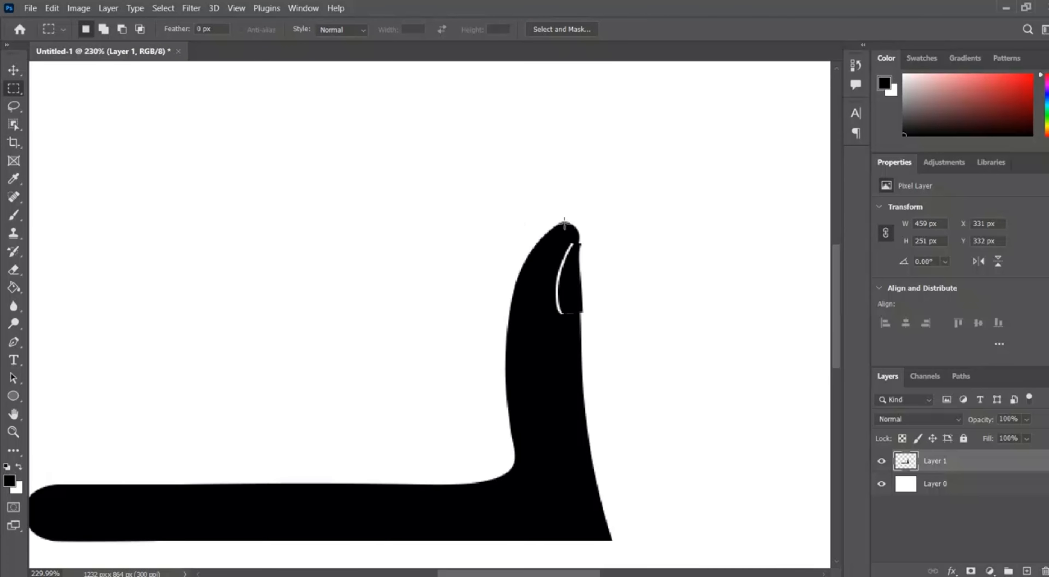
key(ctrl+z)
key(ctrl+z)
scroll(569, 291, up, 2)
key(ctrl+z)
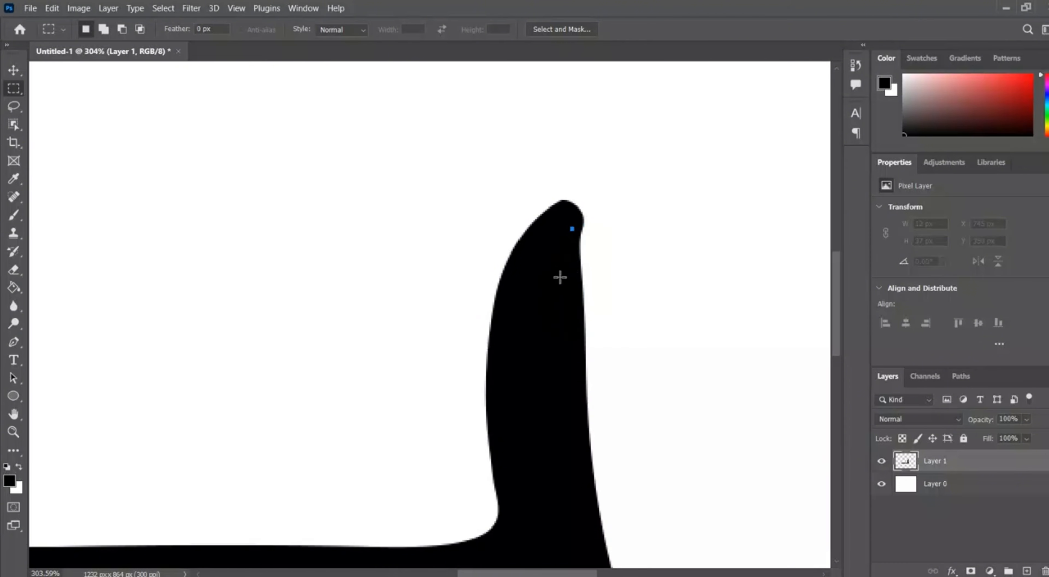
Step: Outline a narrower nail about 17 by 46 px on the thumb's outer edge, convert it to a selection and erase it
key(p)
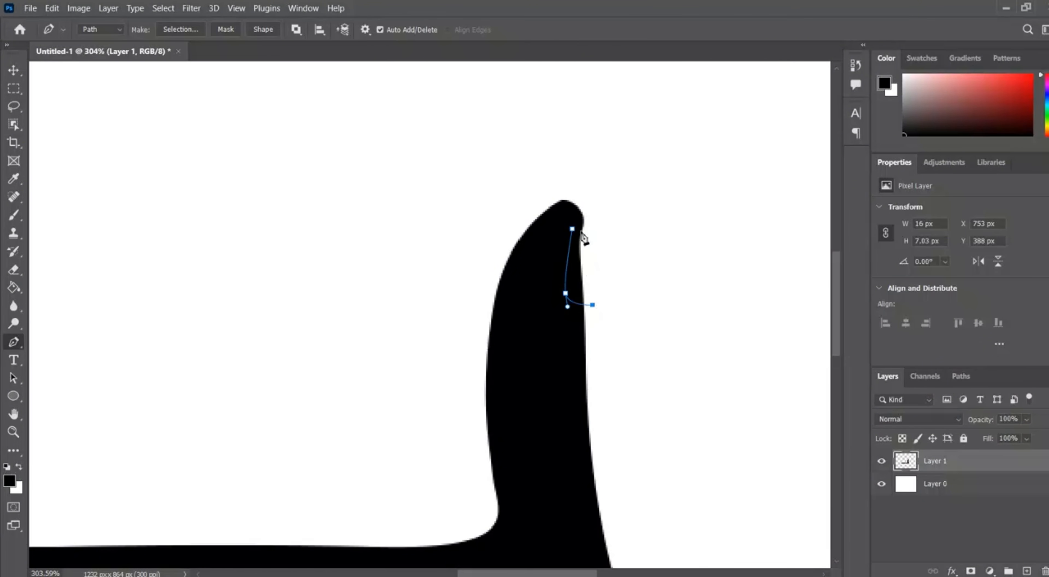
right_click(589, 269)
click(627, 331)
key(Return)
key(m)
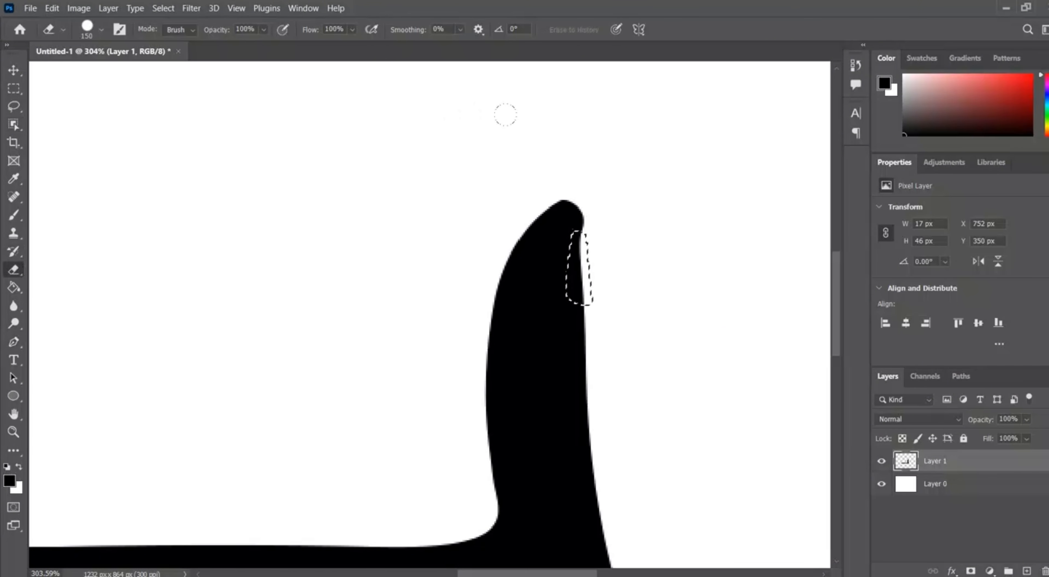
key(Delete)
key(ctrl+d)
Step: Draw a closed, rounded nail path about 26 by 30 px inside the index fingertip with the Pen tool
scroll(98, 151, down, 4)
scroll(210, 393, up, 5)
key(p)
click(198, 384)
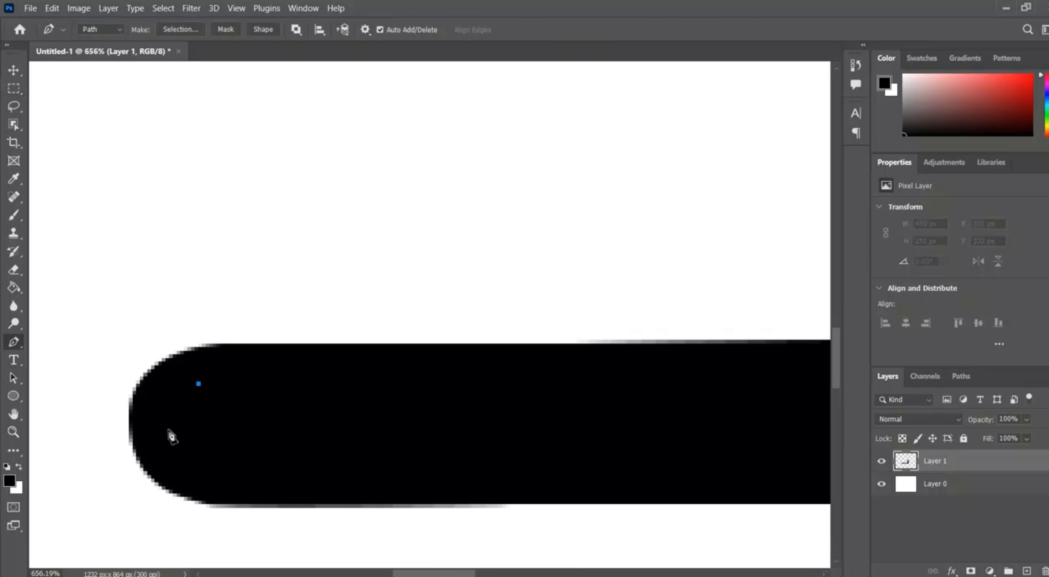
key(ctrl+z)
key(ctrl+z)
click(169, 376)
drag(169, 460, 181, 485)
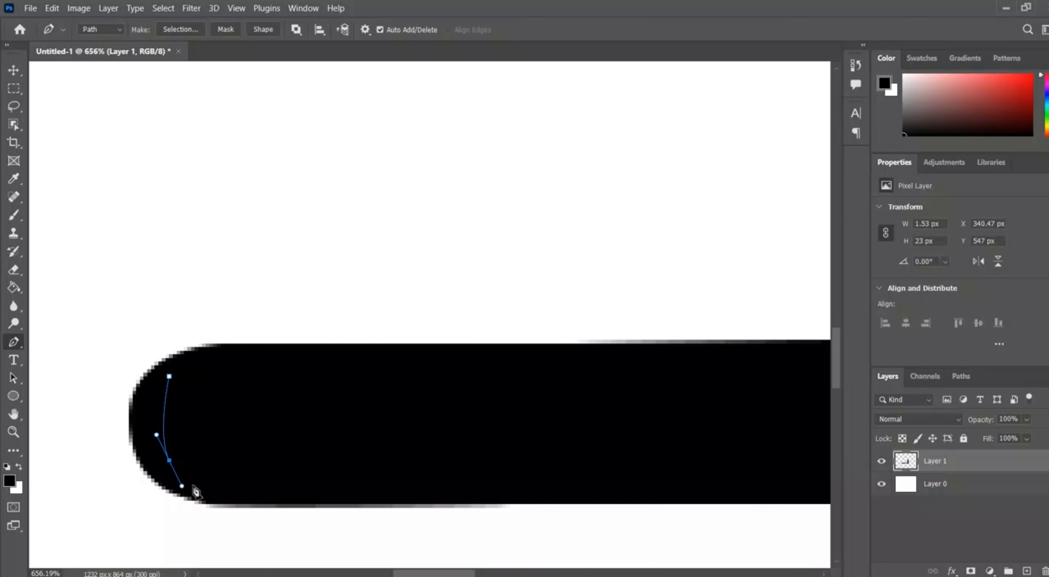
click(257, 472)
click(257, 380)
drag(169, 376, 109, 393)
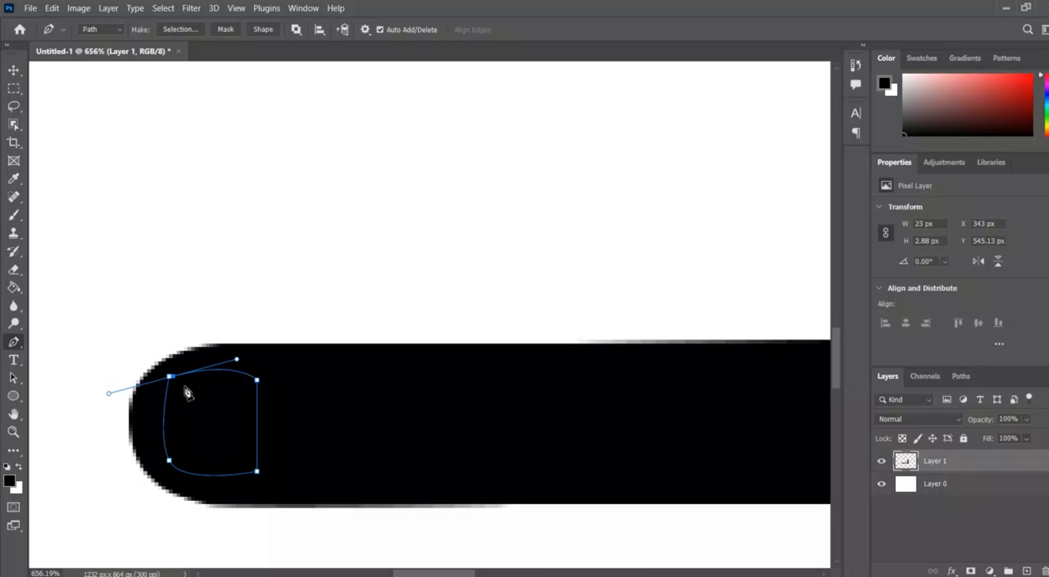
Step: Convert the fingertip nail path into a selection, erase that area from the silhouette and deselect
right_click(185, 391)
click(228, 138)
key(Return)
key(e)
key(Delete)
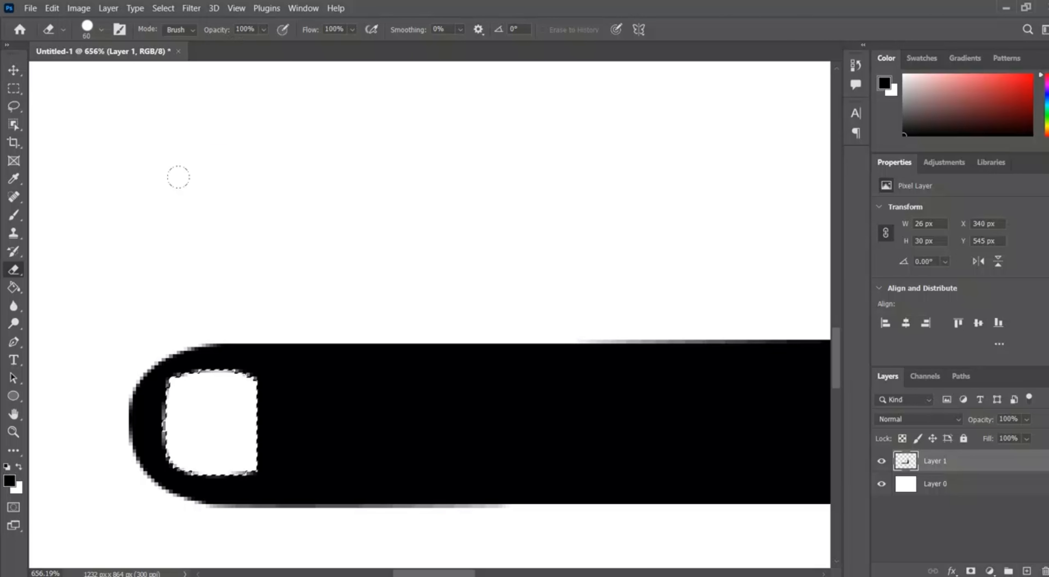
click(18, 89)
key(ctrl+d)
key(v)
scroll(222, 279, down, 8)
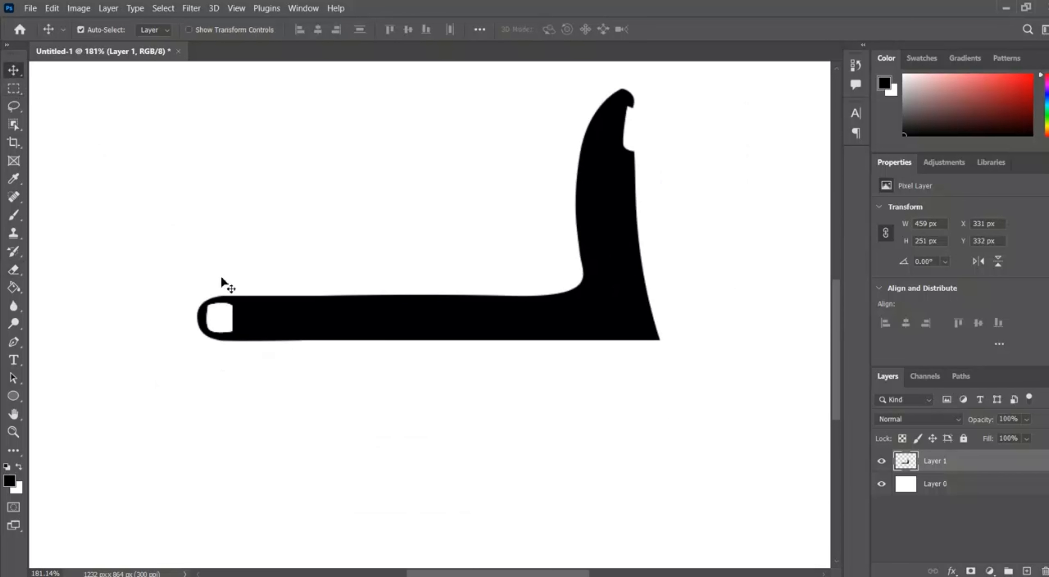
Step: Duplicate the hand layer, rotate the copy 180° and place it diagonally opposite the original in the upper part of the canvas
scroll(439, 440, down, 4)
drag(458, 378, 435, 307)
key(ctrl+t)
drag(549, 197, 335, 281)
drag(451, 267, 415, 286)
key(Return)
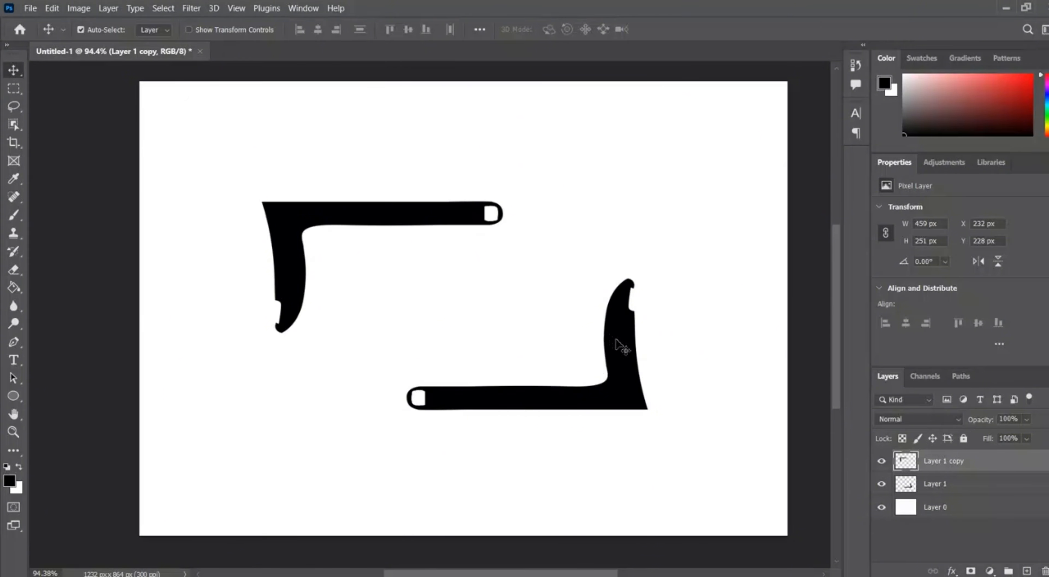
scroll(621, 346, up, 3)
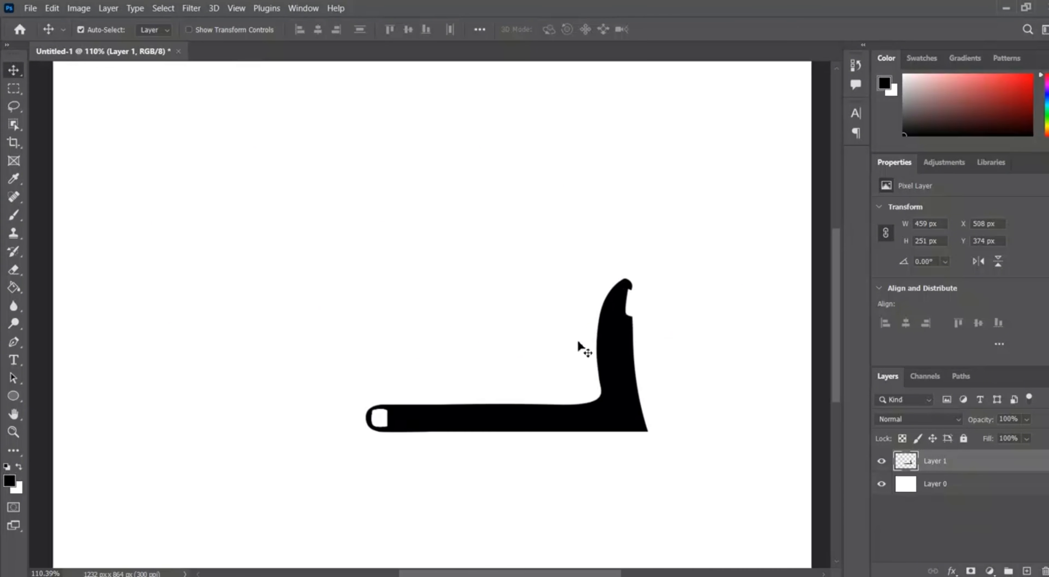
Step: Draw a thin black vertical ellipse about 1 by 21 px inside the fingertip nail, near the nail's inner edge
scroll(386, 409, up, 5)
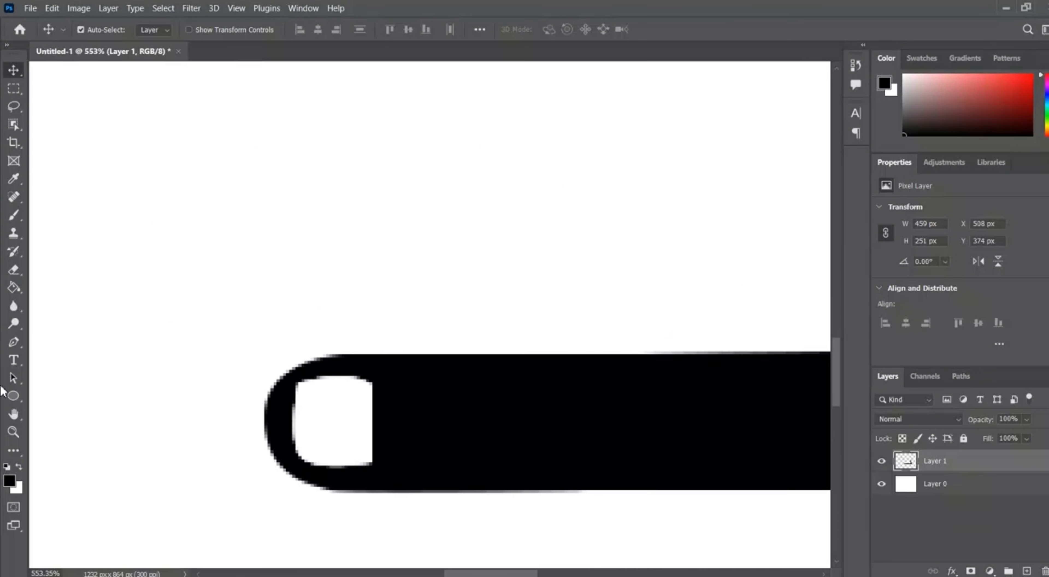
click(16, 397)
scroll(253, 401, up, 3)
drag(464, 380, 467, 503)
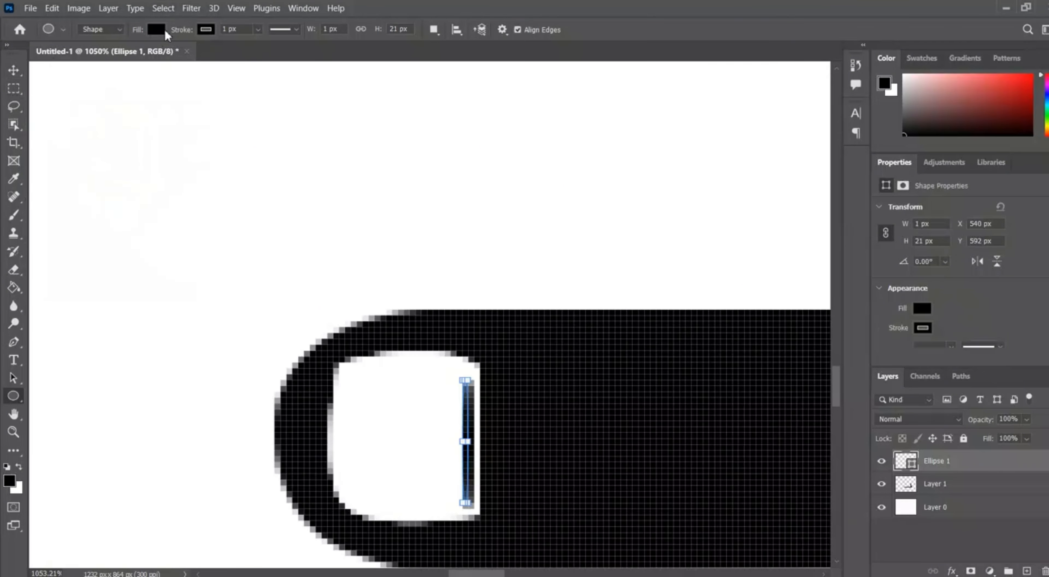
click(206, 29)
click(122, 56)
click(14, 72)
key(ctrl+z)
drag(471, 453, 468, 450)
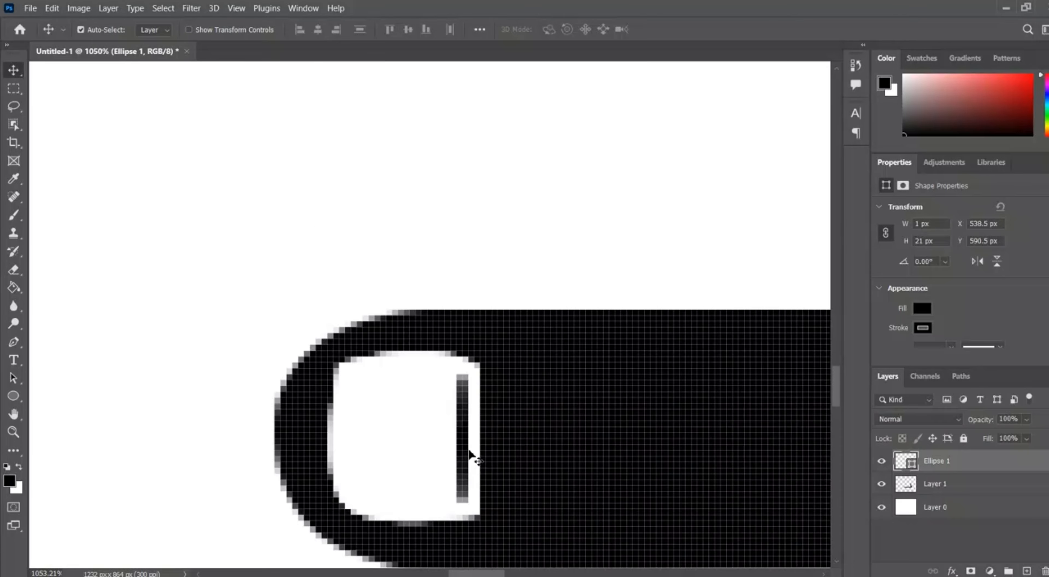
Step: Draw a small closed slanted path about 9 by 7 px inside the base of the thumb's nail with the Pen tool
scroll(442, 434, down, 8)
scroll(697, 325, up, 8)
key(u)
scroll(651, 340, up, 2)
key(p)
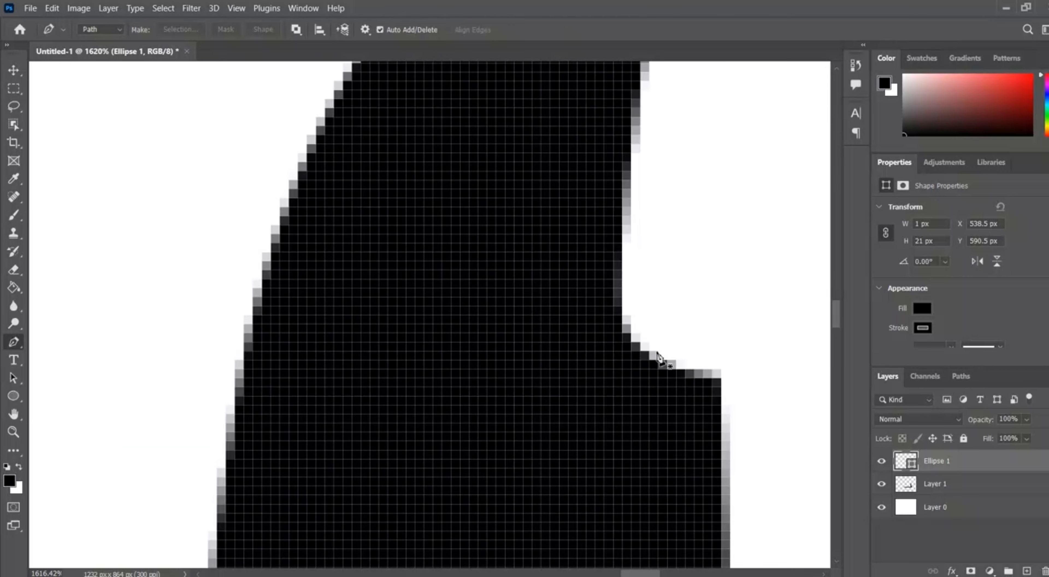
click(649, 305)
drag(712, 350, 722, 355)
click(720, 333)
click(657, 288)
drag(649, 305, 658, 314)
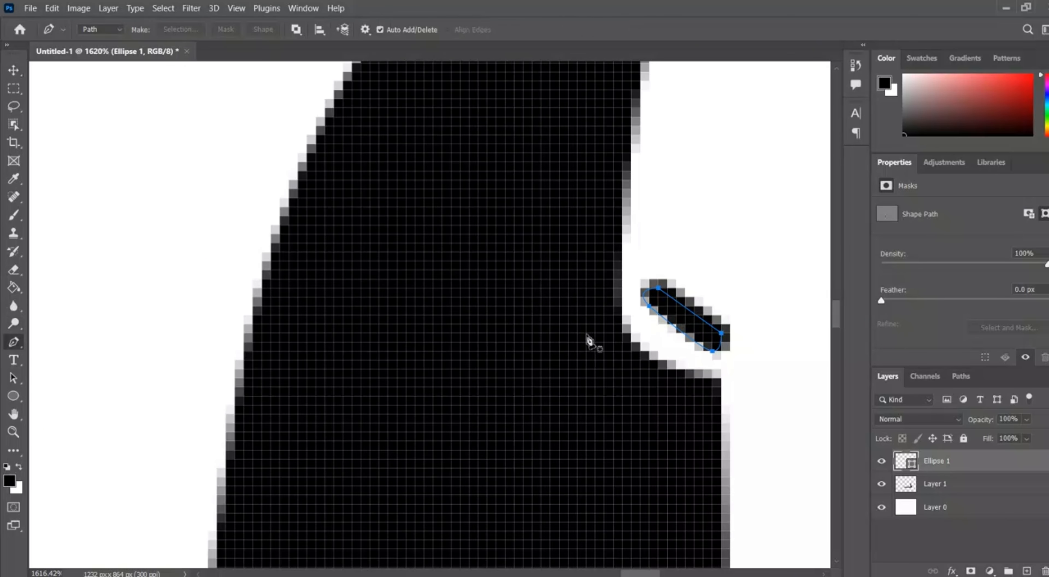
Step: Convert the small thumbnail path into a selection, fill it with black on a new layer and deselect
right_click(680, 312)
click(725, 61)
key(Return)
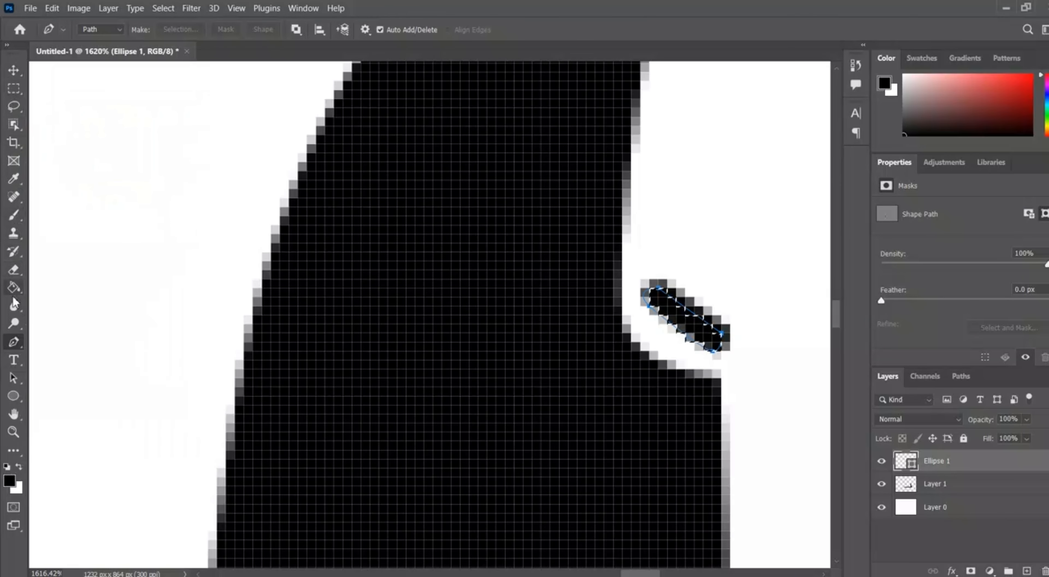
key(b)
click(1026, 570)
key(alt+BackSpace)
key(ctrl+d)
key(m)
key(v)
scroll(437, 334, down, 10)
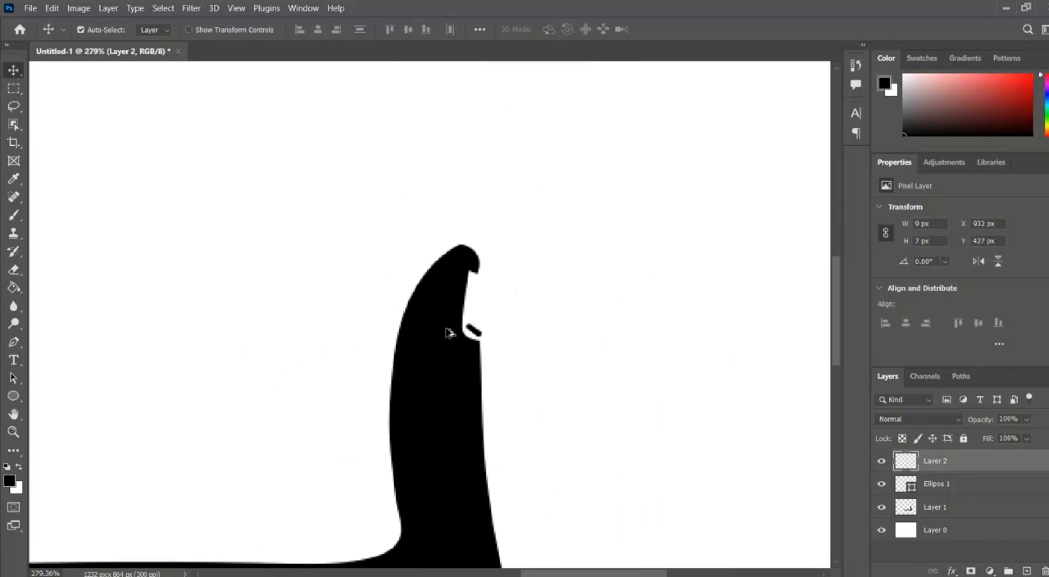
Step: Merge the two nail detail layers with the hand silhouette into one layer
scroll(578, 400, up, 2)
shift+click(950, 504)
right_click(949, 504)
click(801, 416)
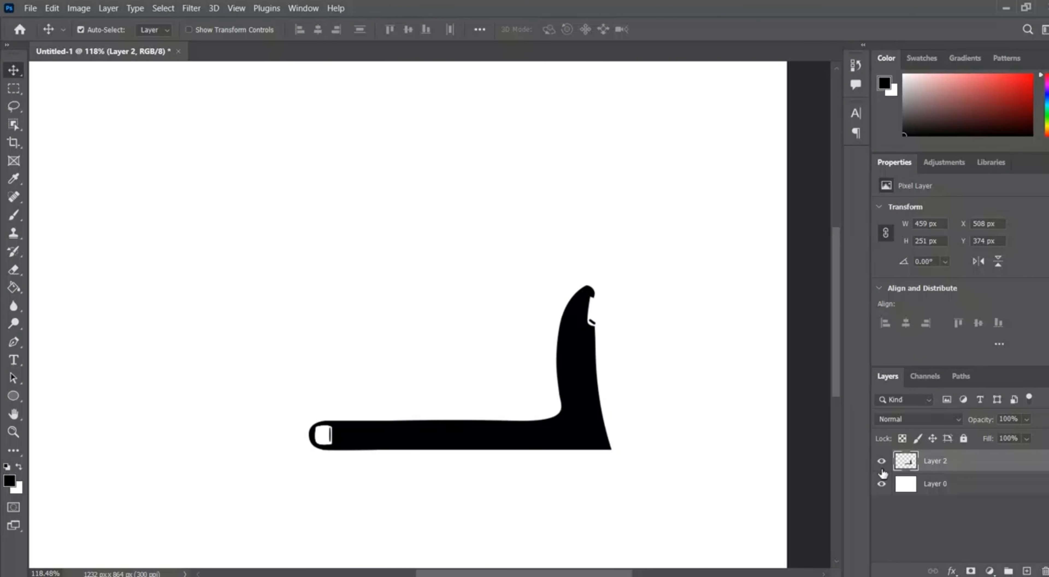
scroll(579, 427, down, 2)
scroll(533, 440, up, 2)
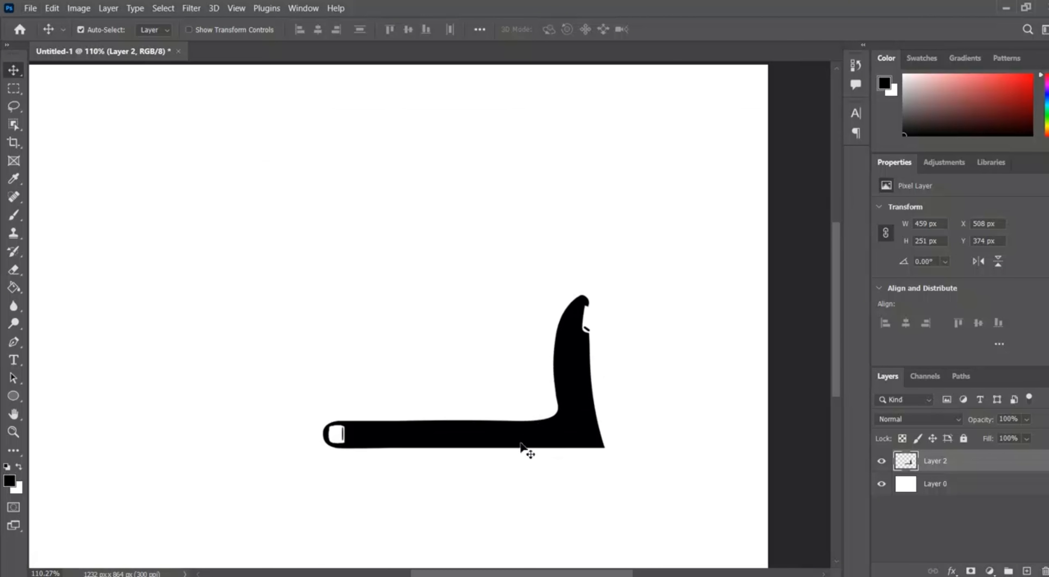
Step: Scale the merged hand down proportionally to about 71% and apply the transform
key(ctrl+t)
drag(603, 291, 524, 339)
scroll(524, 339, down, 2)
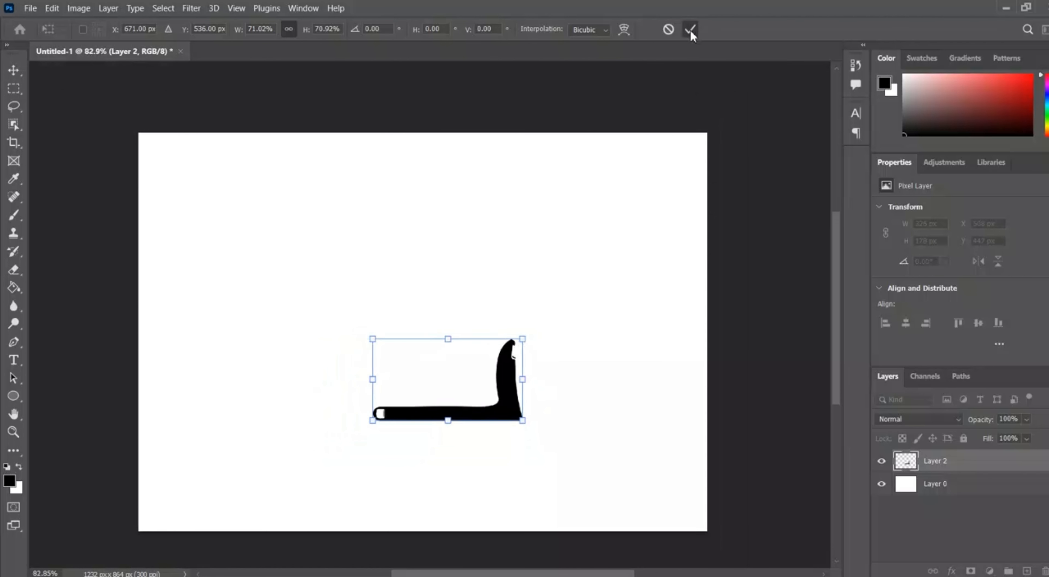
click(689, 29)
Step: Duplicate the scaled hand, turn the copy 180° and place it diagonally above the original, at X 345 px, Y 382 px
drag(461, 416, 397, 358)
key(ctrl+t)
drag(482, 310, 303, 339)
drag(370, 304, 350, 329)
key(Return)
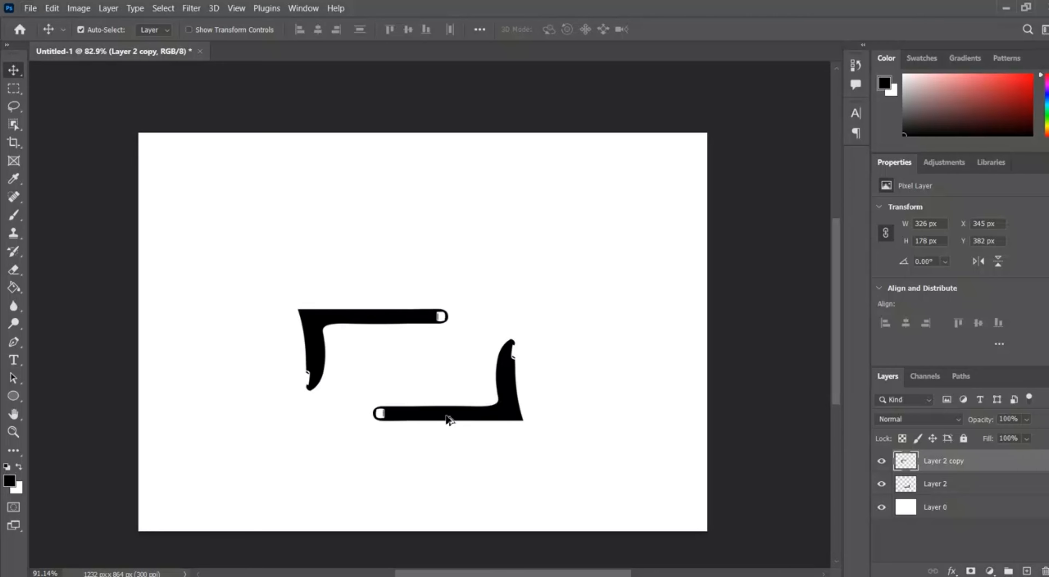
scroll(449, 420, up, 6)
key(u)
drag(417, 365, 481, 426)
key(v)
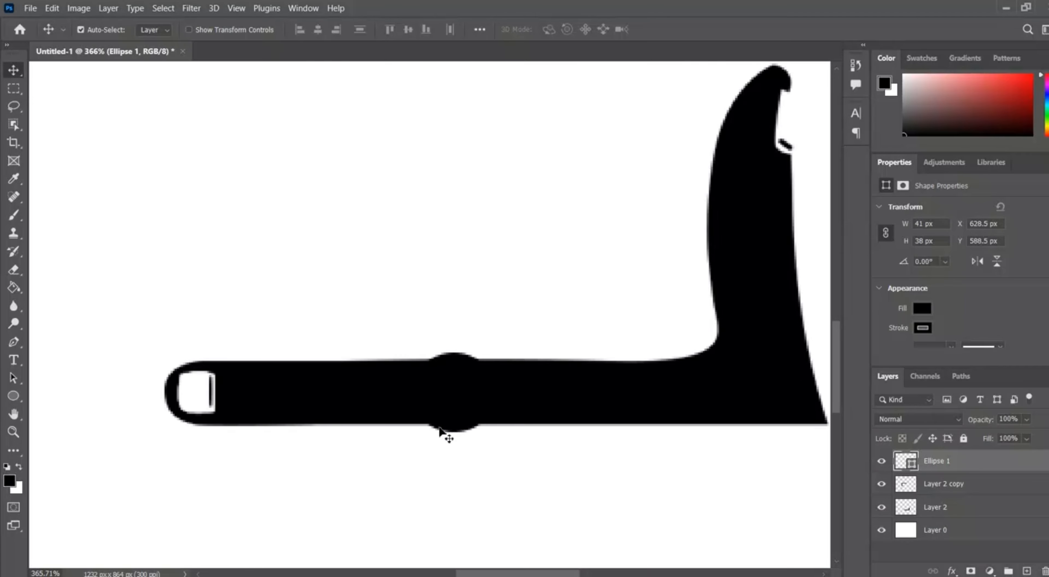
key(Delete)
scroll(473, 498, down, 4)
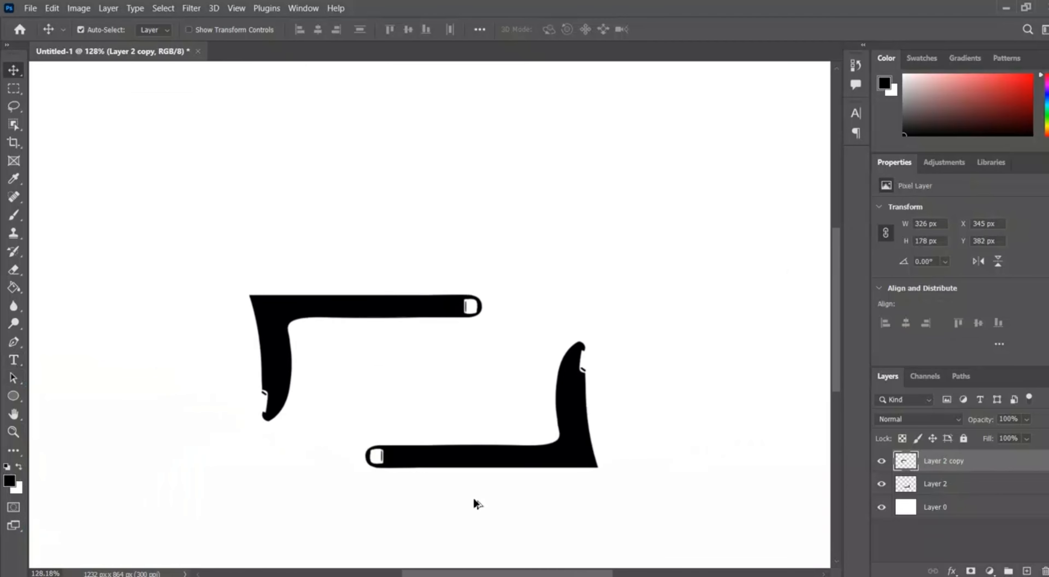
Step: On a new layer above the lower hand, draw a closed knuckle-bulge path about 201 by 10 px along the index finger's upper edge
click(14, 341)
click(968, 489)
click(1026, 570)
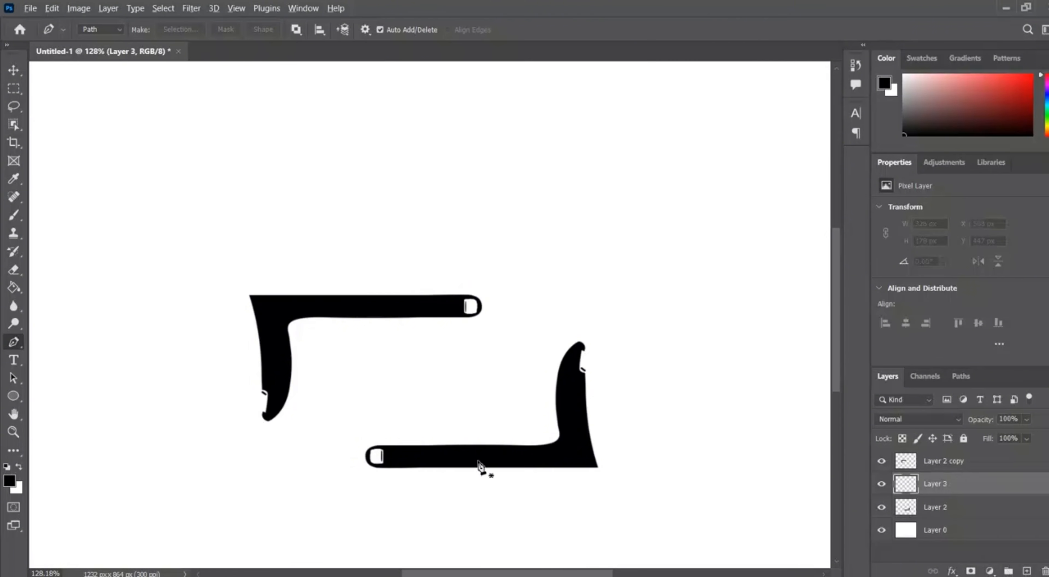
scroll(526, 457, up, 4)
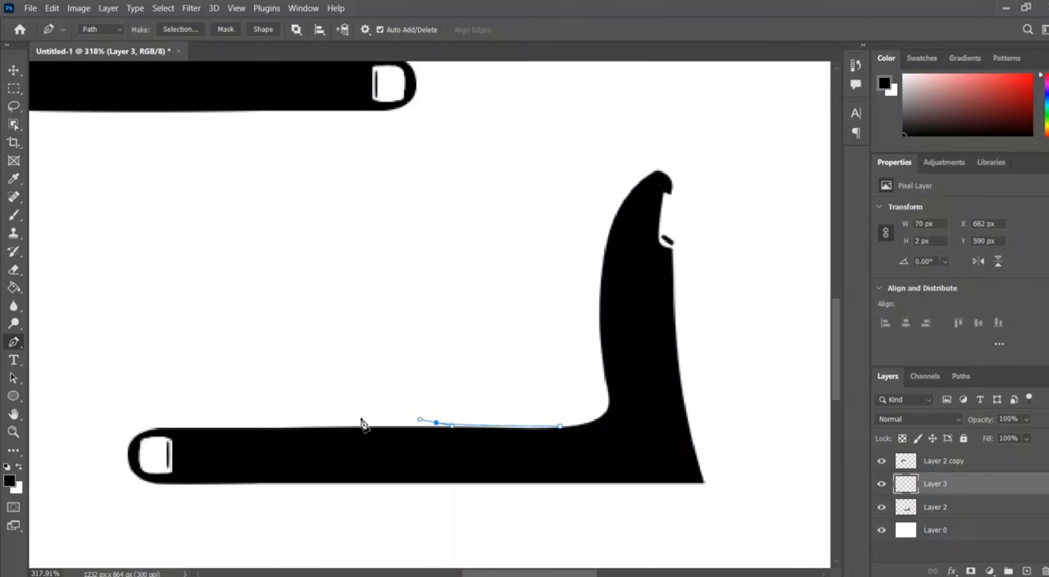
click(206, 483)
click(286, 445)
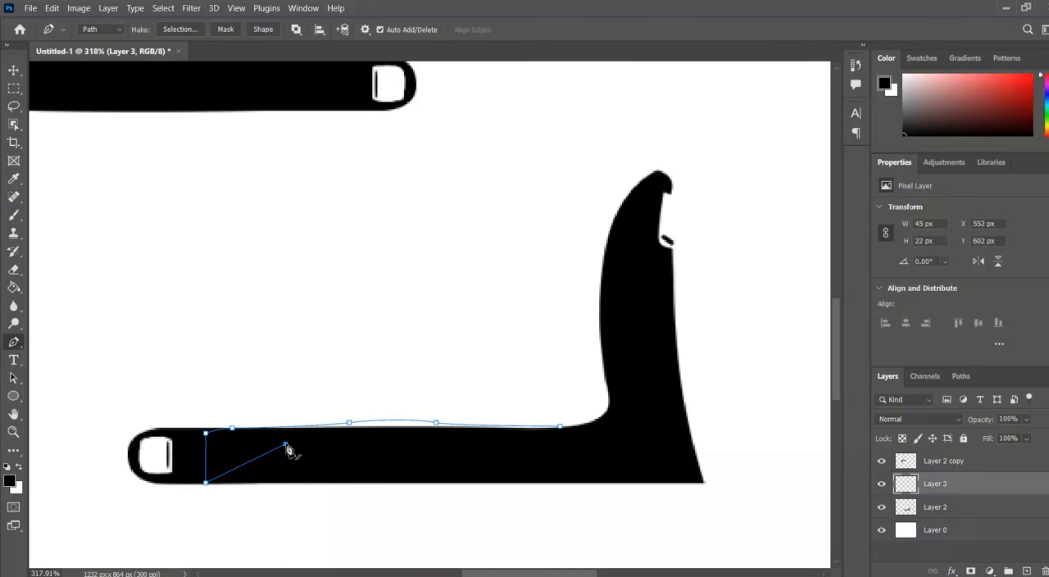
key(ctrl+z)
key(ctrl+z)
click(562, 436)
click(559, 426)
Step: Convert the knuckle-bulge path into a selection, paint it black with the Brush and deselect
right_click(543, 435)
click(694, 198)
click(607, 150)
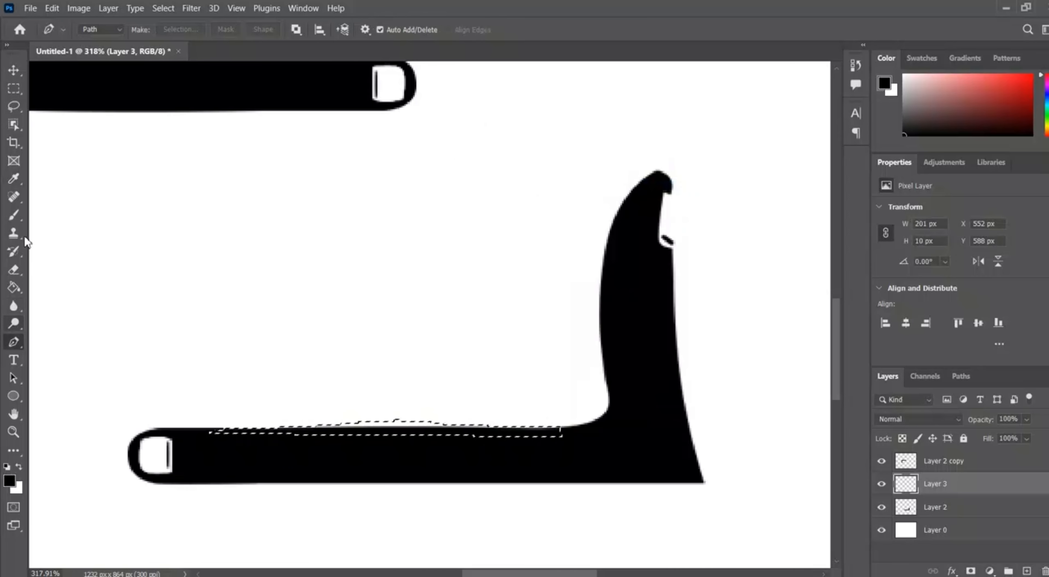
click(14, 214)
drag(281, 434, 468, 431)
click(13, 71)
key(ctrl+d)
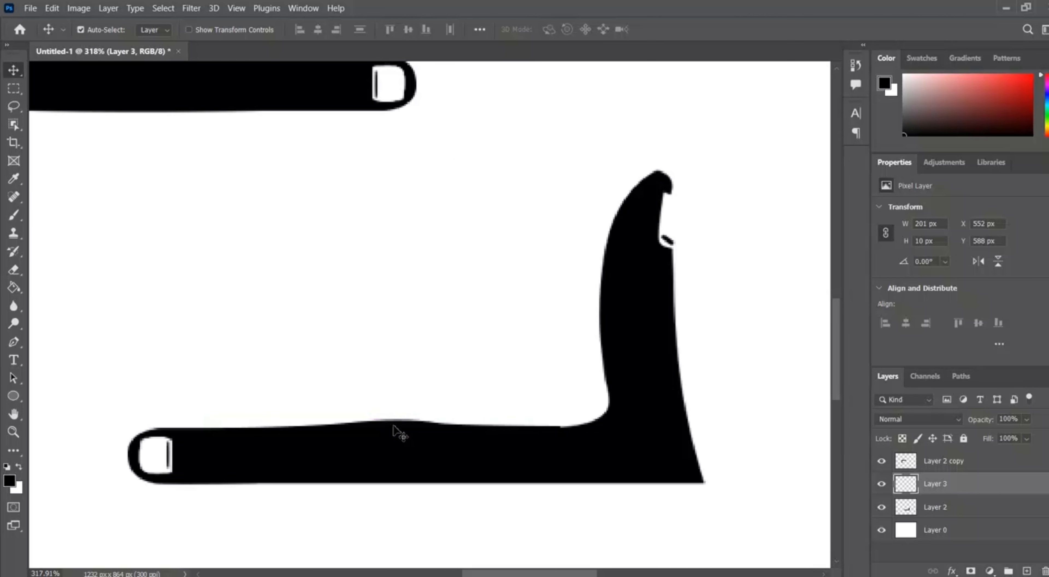
Step: Duplicate the knuckle bulge, flip the copy vertically and align it along the index finger's lower edge at Y 619 px
alt+drag(393, 426, 413, 491)
key(ctrl+t)
right_click(396, 505)
click(445, 493)
click(688, 29)
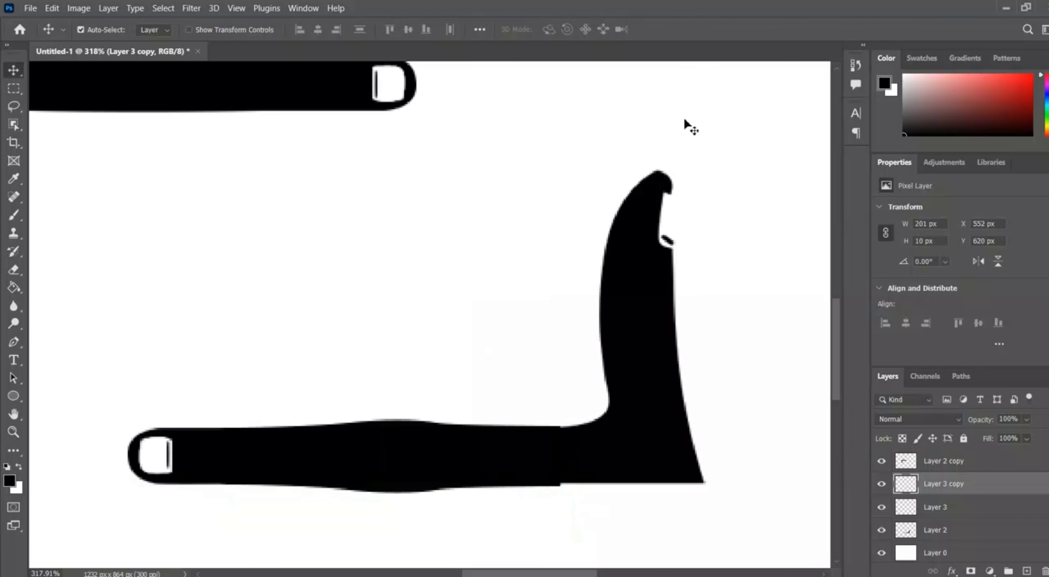
key(Up)
Step: Draw three thin white vertical ellipses without a stroke across the index finger's knuckle
key(u)
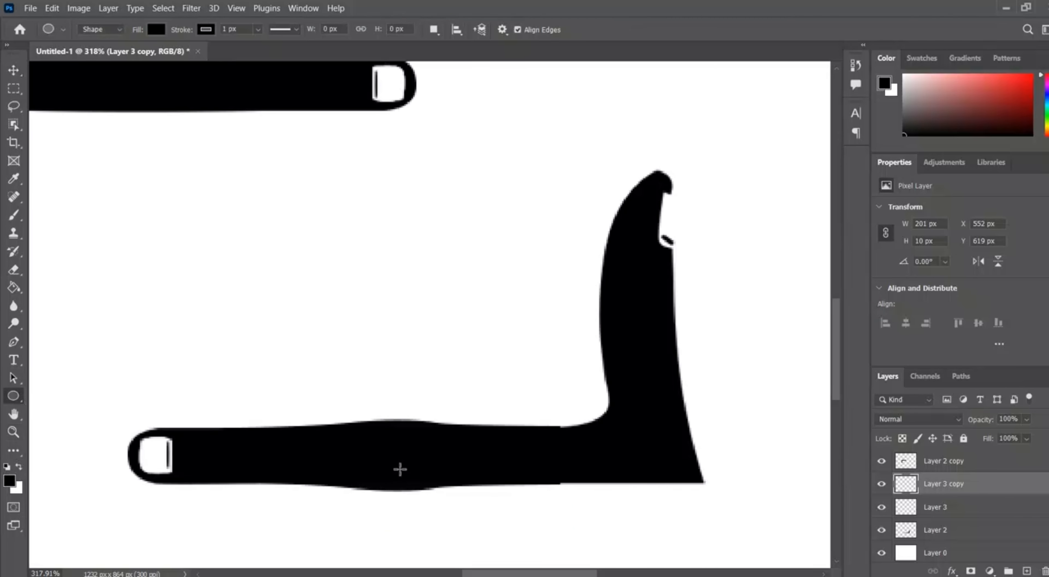
scroll(397, 468, up, 3)
click(206, 29)
click(124, 57)
drag(328, 415, 328, 477)
drag(362, 410, 368, 489)
drag(390, 397, 395, 498)
Step: Clean up the knuckle creases, leaving a tall centre ellipse flanked by two shorter ones about 1 by 20 px each
key(v)
mouse_move(393, 452)
mouse_down()
mouse_move(330, 454)
mouse_move(420, 456)
mouse_move(366, 451)
mouse_move(404, 452)
mouse_move(403, 472)
mouse_move(393, 470)
mouse_up()
key(ctrl+z)
scroll(434, 377, down, 3)
scroll(436, 369, up, 3)
key(Delete)
click(416, 475)
click(352, 473)
key(Delete)
click(335, 470)
scroll(336, 484, down, 3)
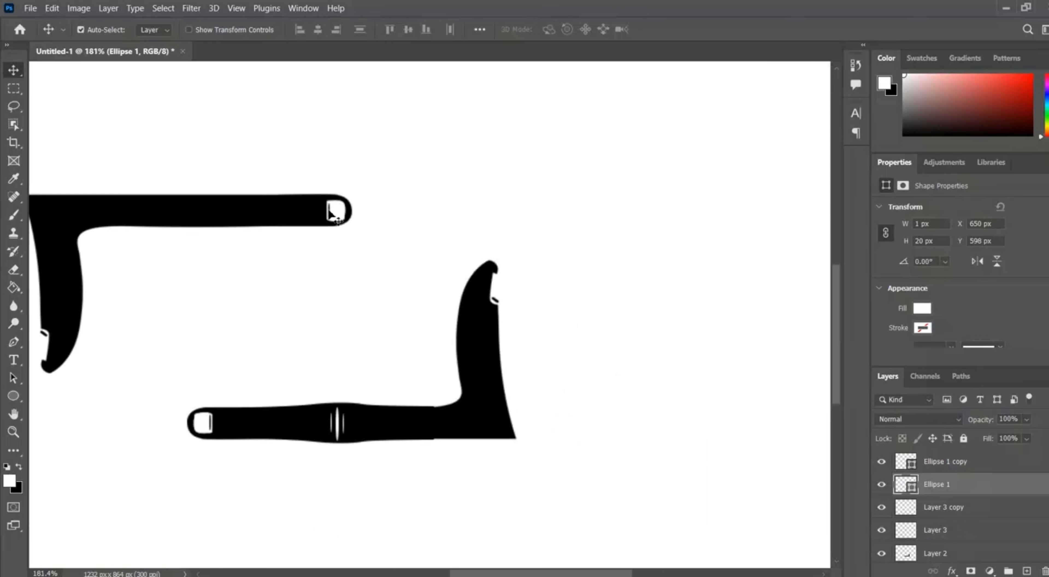
scroll(429, 391, up, 4)
key(p)
click(386, 476)
click(748, 476)
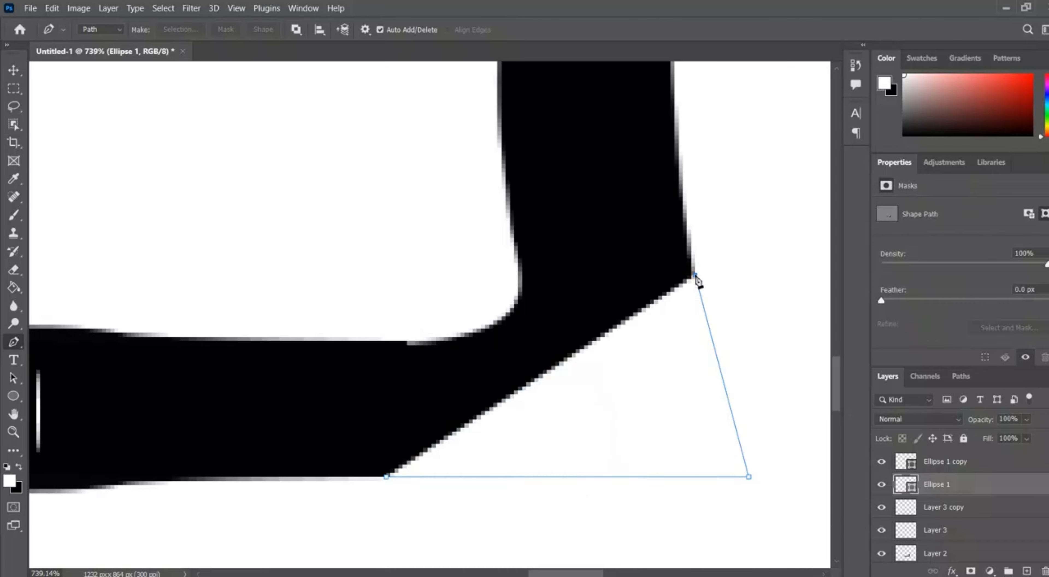
click(117, 30)
click(107, 52)
Step: With black as the foreground colour, draw a closed path on a new layer around the wrist corner and thumb web, about 91 by 84 px
click(18, 466)
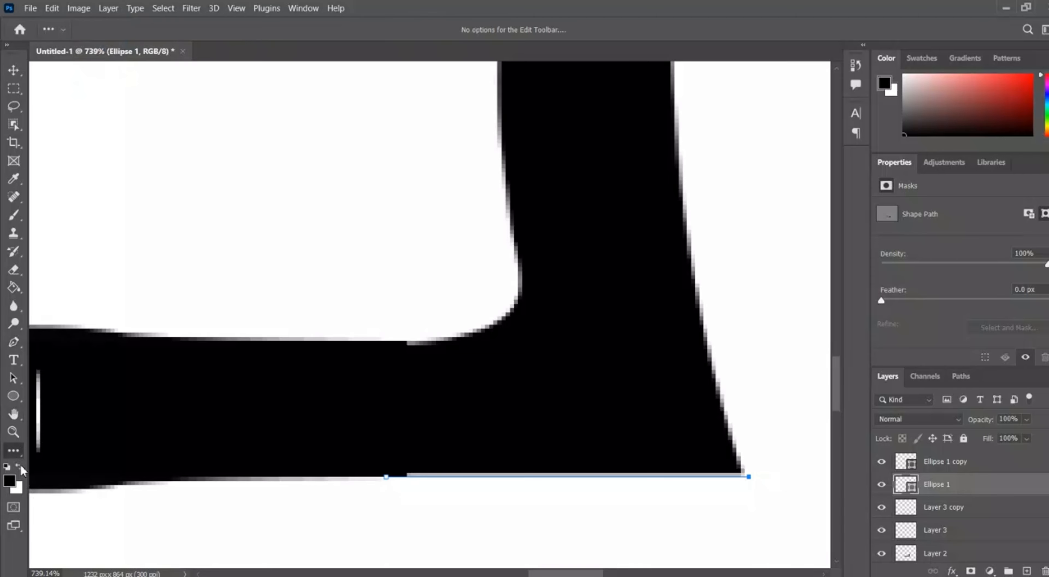
scroll(942, 484, down, 2)
click(942, 481)
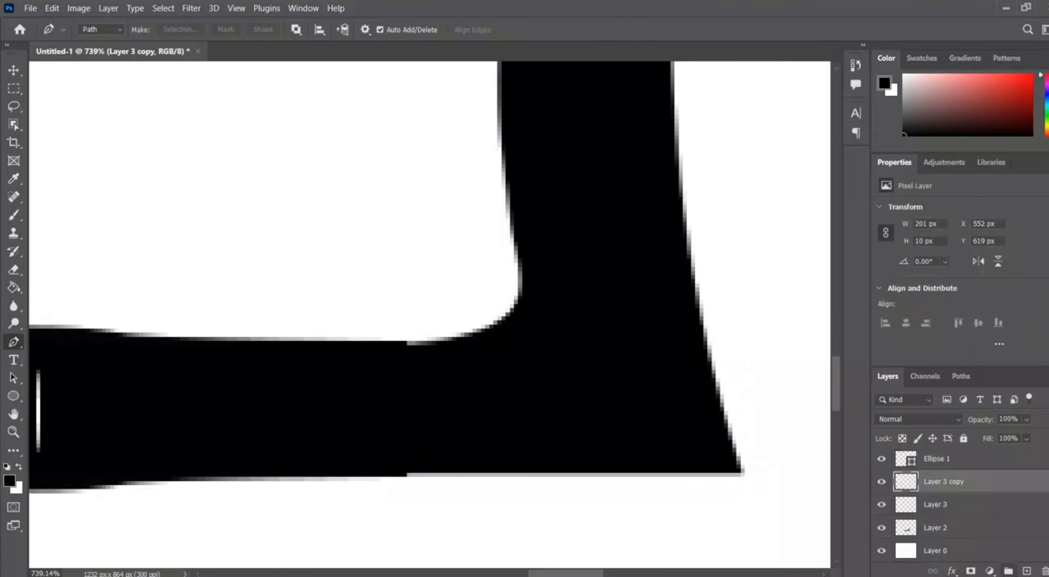
click(1025, 570)
drag(736, 485, 753, 489)
click(761, 489)
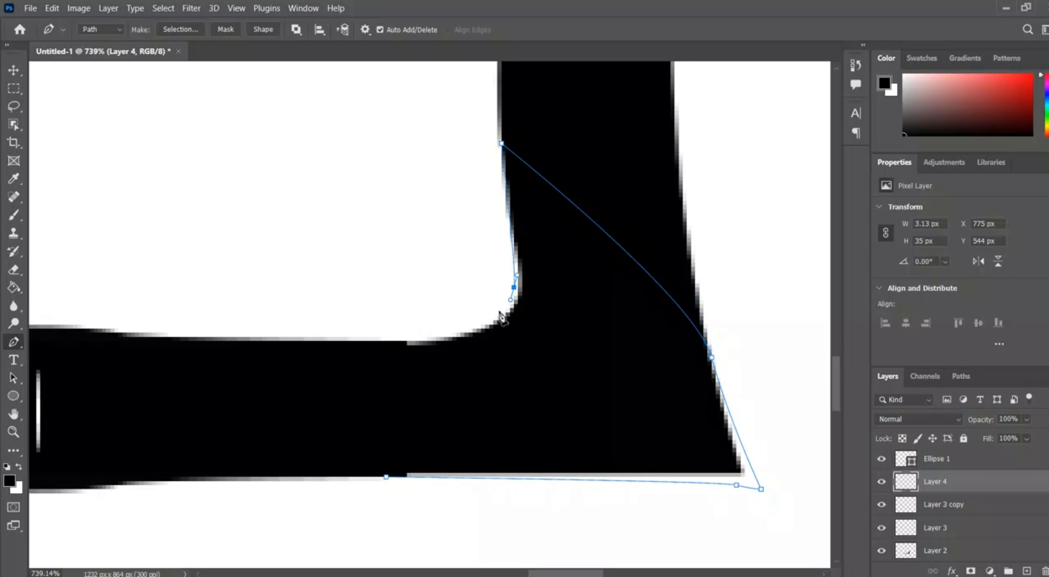
click(386, 475)
Step: Convert the wrist path into a selection, paint it black with the Brush on another new layer and deselect
right_click(445, 437)
click(506, 183)
key(Return)
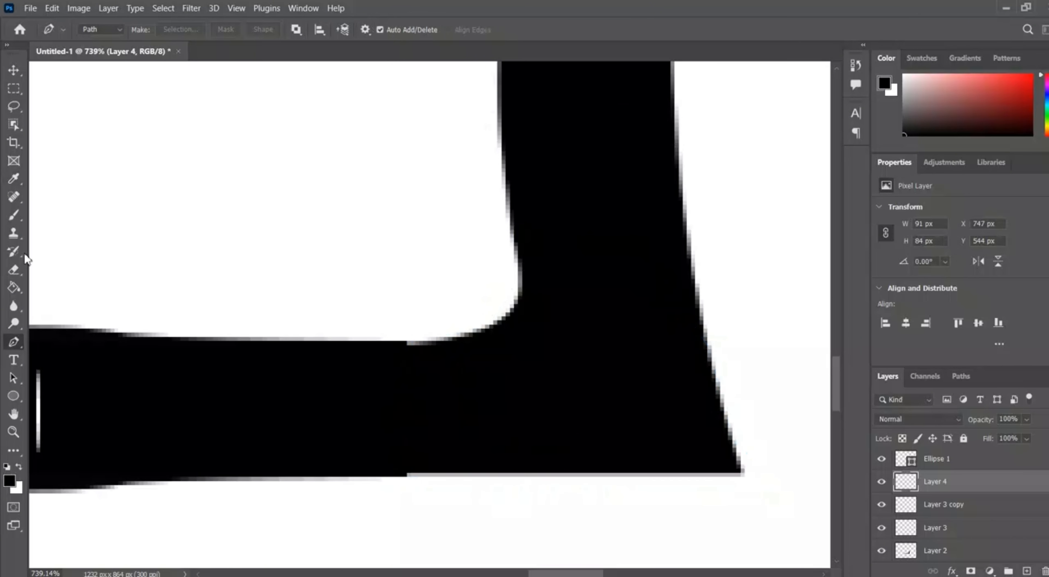
click(13, 215)
click(1026, 570)
click(653, 434)
key(ctrl+d)
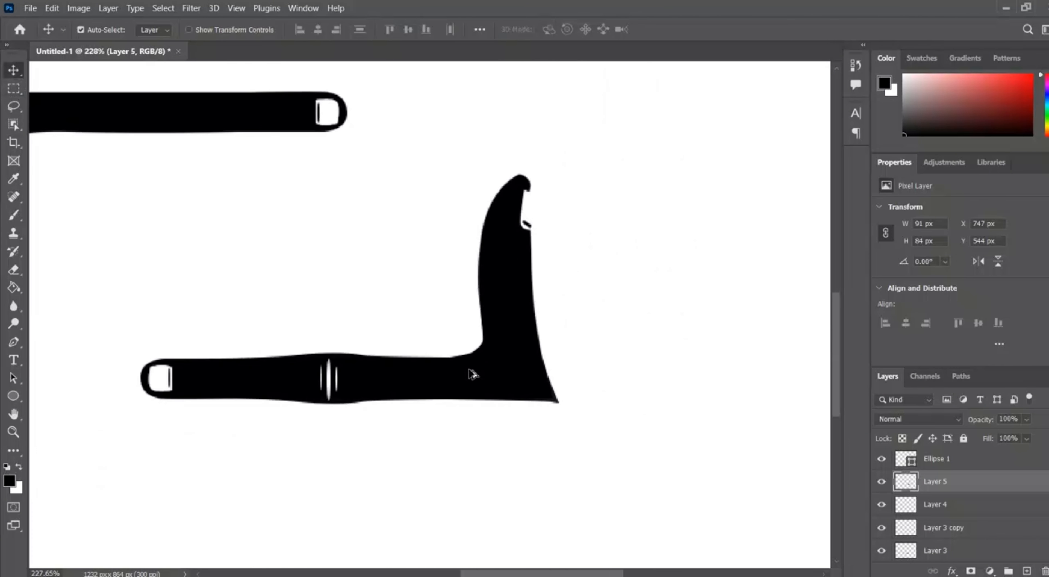
Step: Remove the old upper hand copy and merge the lower hand's crease, wrist, bulge and silhouette layers into one layer
shift+click(948, 552)
right_click(955, 553)
click(936, 490)
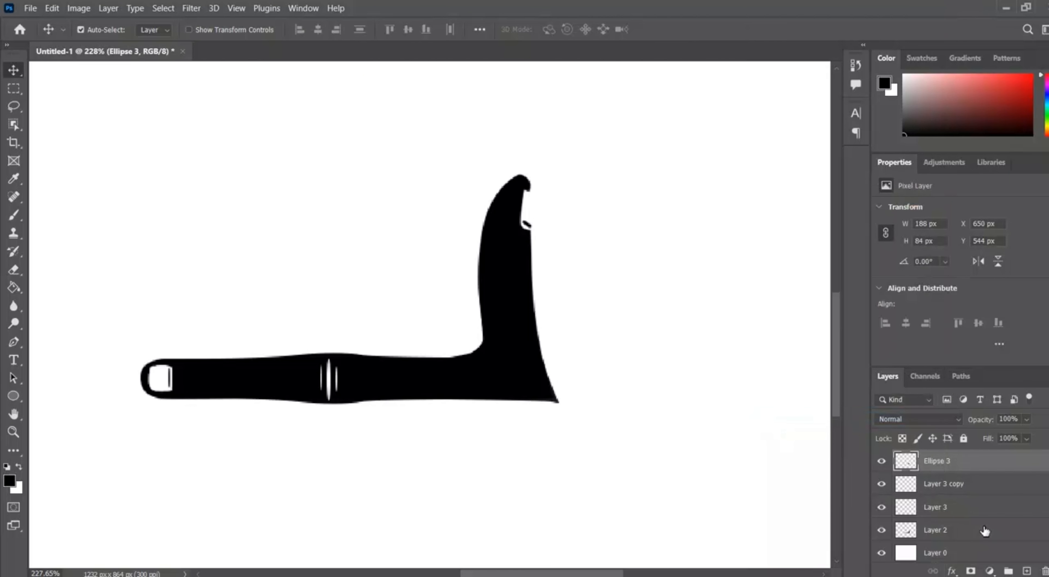
ctrl+click(952, 483)
ctrl+click(950, 506)
ctrl+click(947, 531)
right_click(948, 531)
click(935, 490)
scroll(523, 342, up, 2)
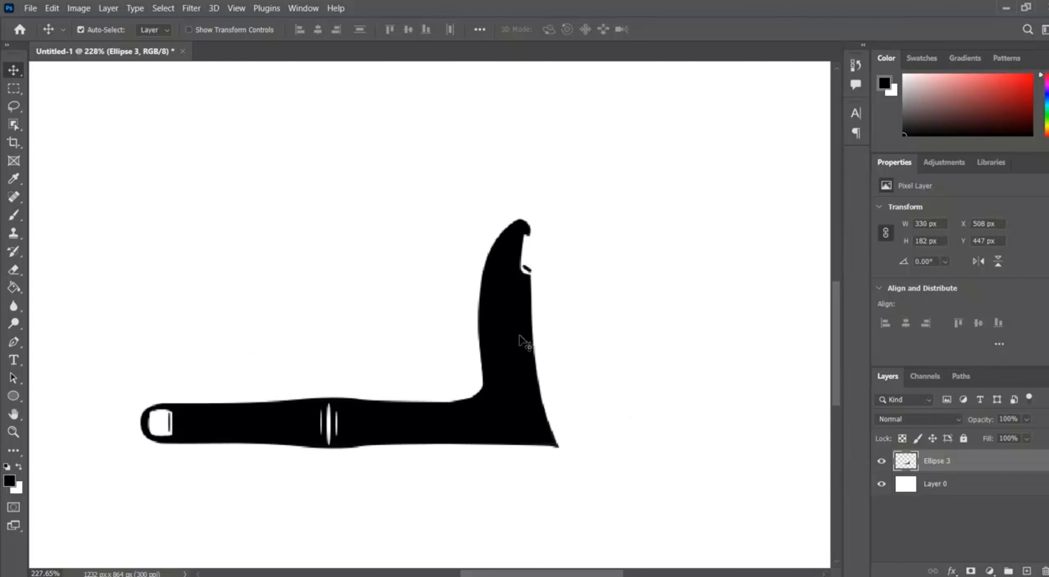
Step: Duplicate the merged hand, flip the copy horizontally and vertically, and place it diagonally above the original at X 343 px, Y 374 px
scroll(529, 351, down, 5)
drag(552, 385, 397, 291)
key(ctrl+t)
drag(427, 171, 192, 322)
scroll(409, 387, down, 5)
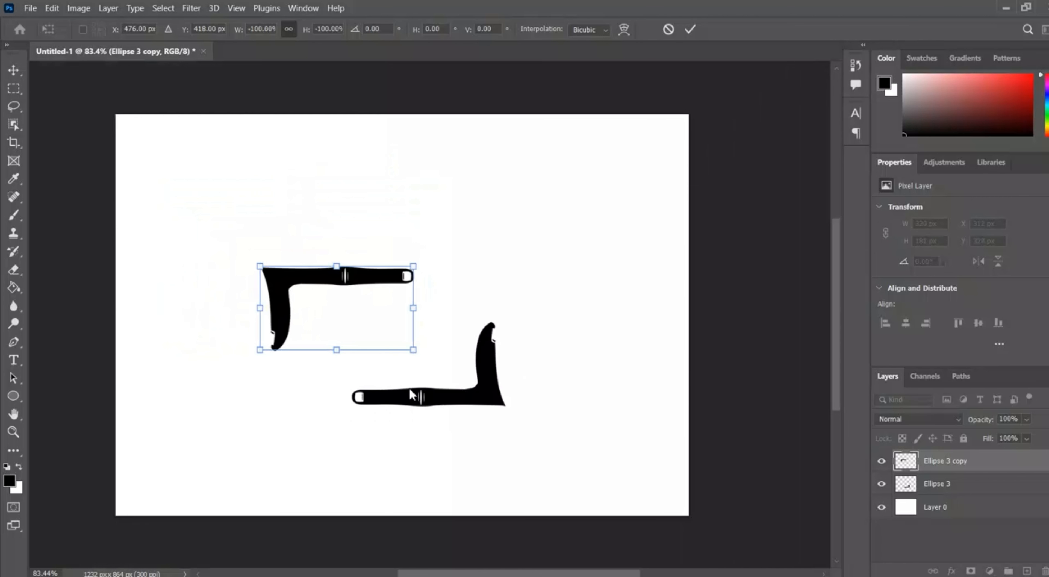
drag(313, 297, 326, 322)
key(Return)
scroll(397, 324, up, 1)
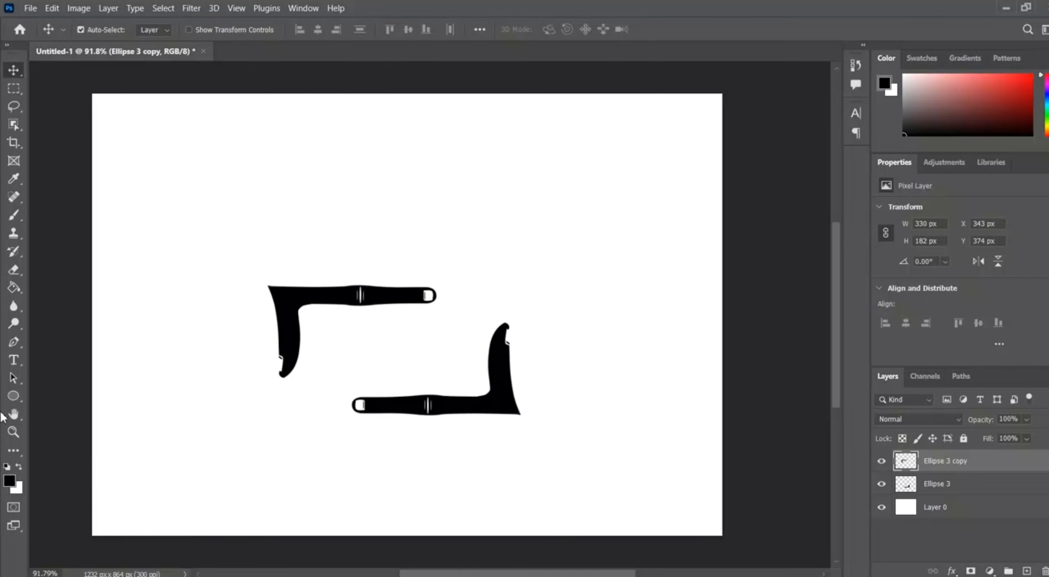
Step: Draw a 121 px circle, fill it with black and position it between the two hands at X 528 px, Y 443 px
click(13, 395)
scroll(378, 410, up, 4)
drag(364, 284, 474, 374)
click(158, 29)
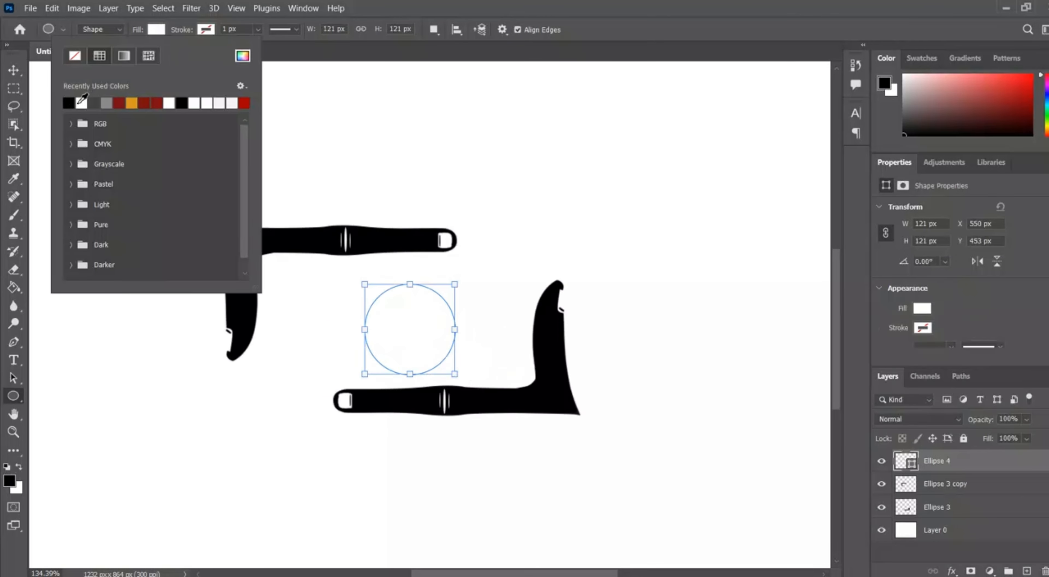
click(68, 101)
click(13, 70)
drag(426, 320, 411, 314)
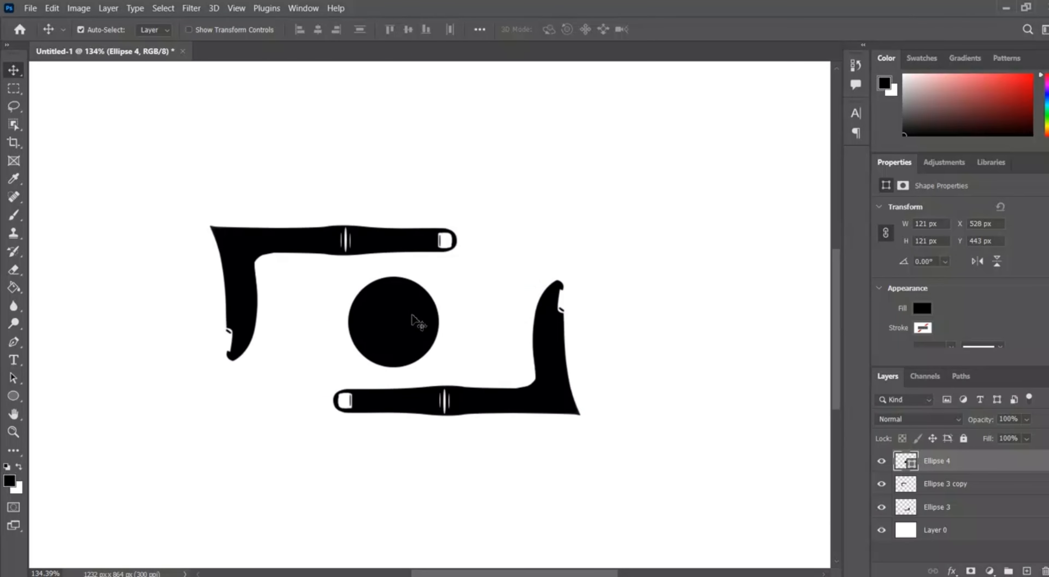
Step: On a new layer, draw a 584 px vertical line with black fill and 3 px black stroke along the upper hand's outer edge
click(19, 400)
click(83, 446)
click(258, 30)
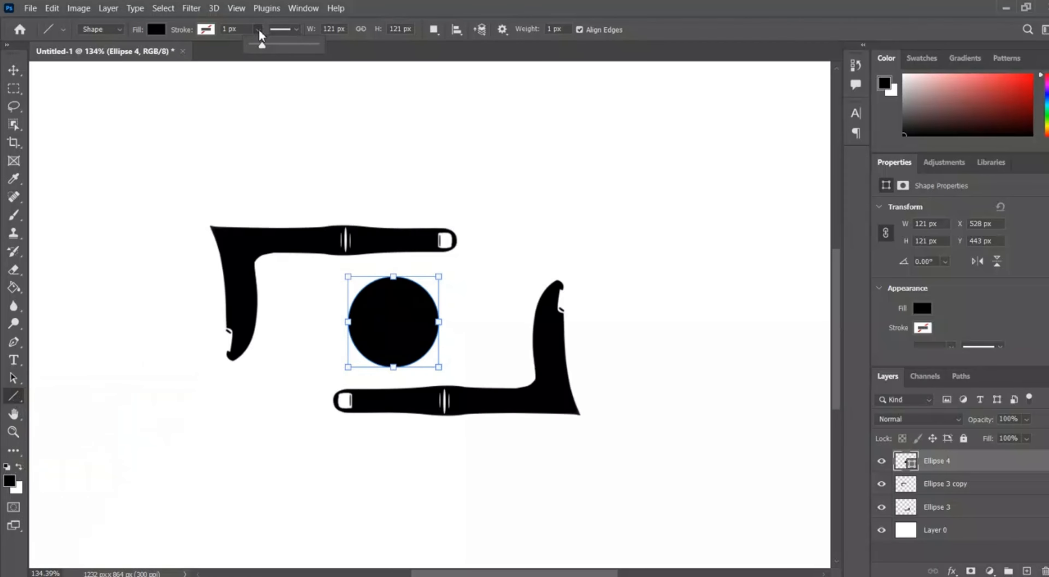
click(263, 44)
drag(261, 44, 250, 43)
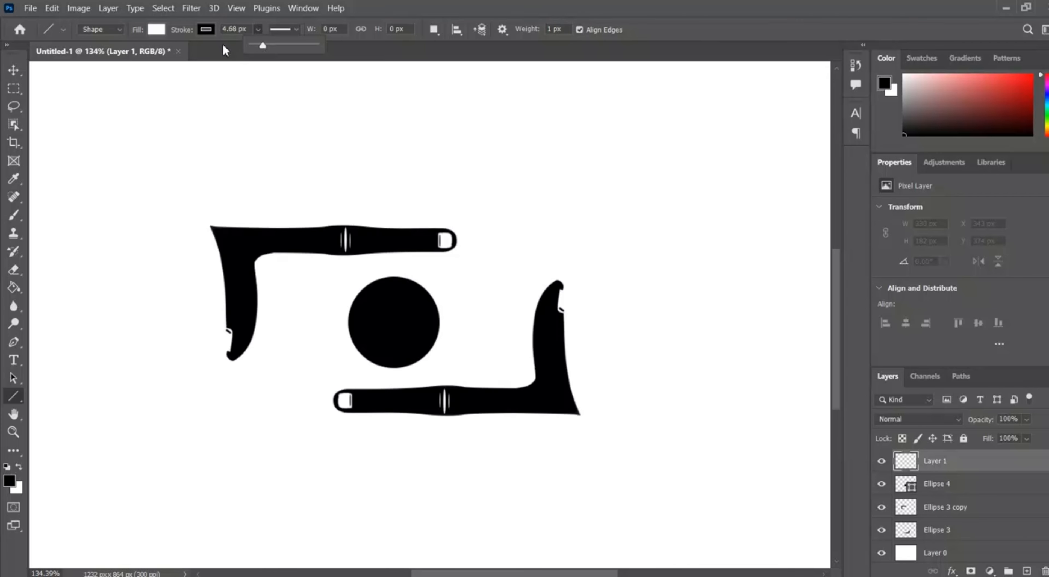
click(156, 29)
click(68, 103)
click(206, 30)
click(125, 56)
click(246, 28)
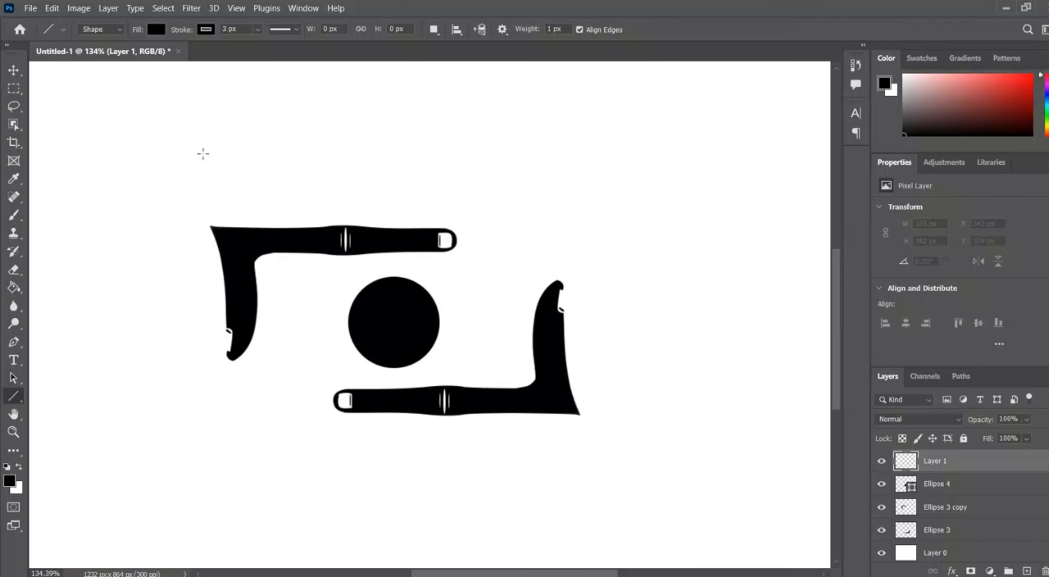
drag(203, 117, 204, 557)
Step: Align five copies of the vertical line with the hands' remaining side edges and draw a horizontal line along the upper hand's top
key(v)
mouse_move(203, 149)
mouse_down()
mouse_move(210, 105)
mouse_move(258, 107)
mouse_up()
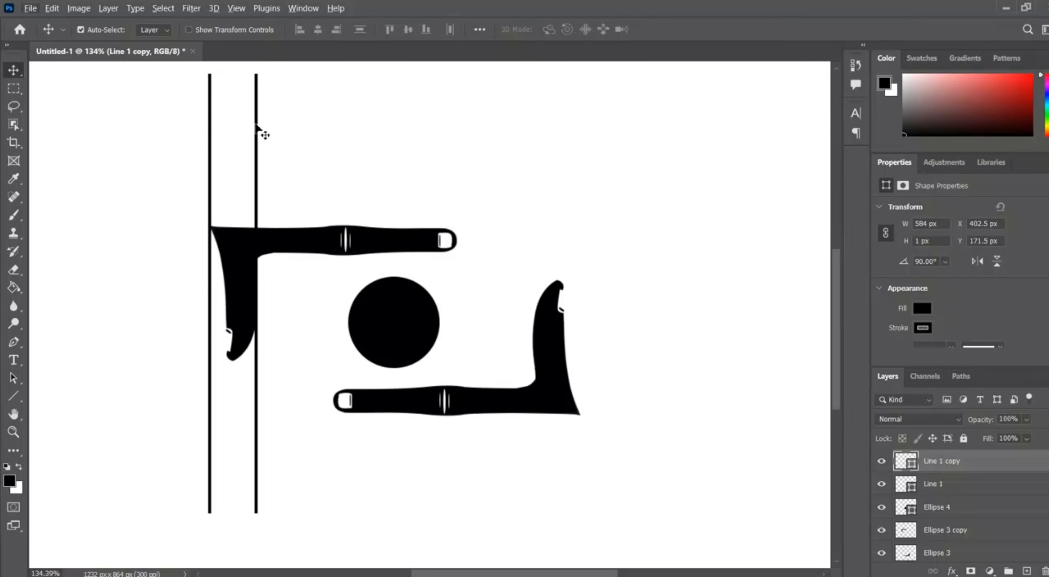
drag(254, 141, 572, 151)
drag(456, 466, 458, 464)
drag(332, 473, 333, 468)
drag(457, 445, 456, 445)
key(u)
drag(149, 221, 629, 220)
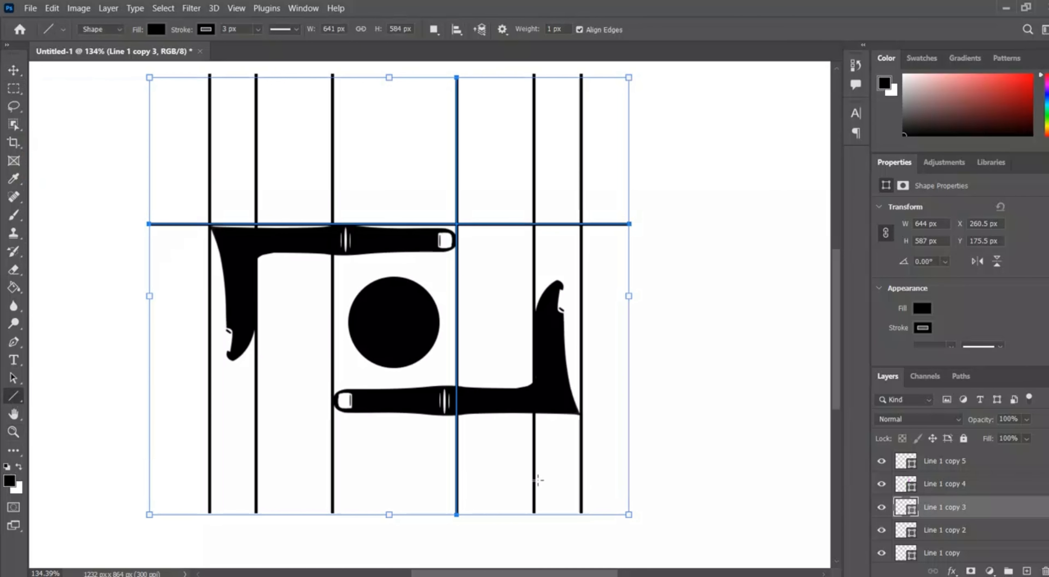
Step: Try a second horizontal line below the lower hand and nudge the line shape upward
drag(662, 424, 142, 377)
click(14, 71)
key(Up)
key(Up)
key(Up)
key(Up)
key(Up)
key(Up)
key(Up)
key(Up)
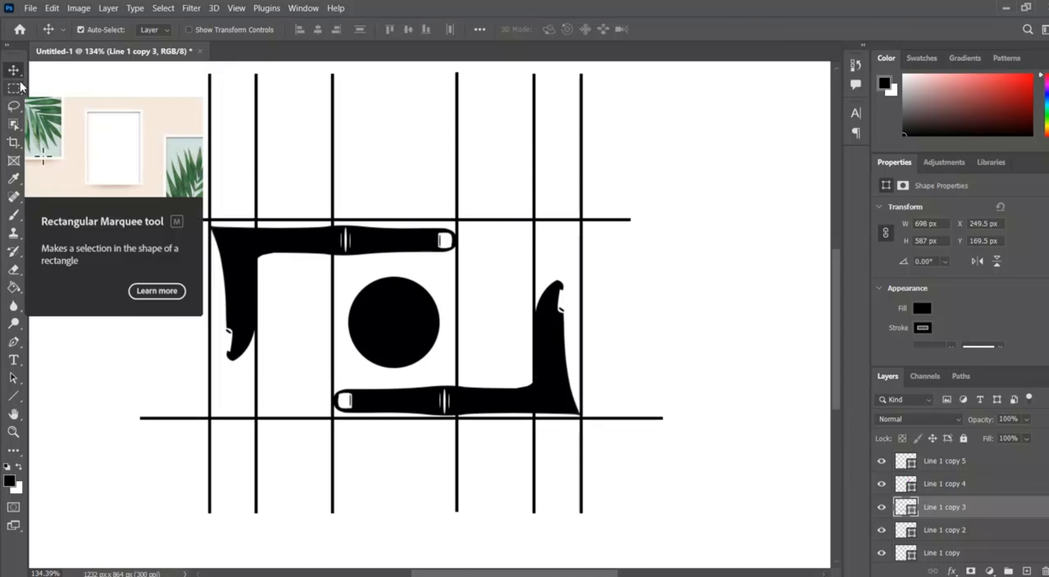
Step: Undo the upward nudges and the second horizontal line
key(ctrl+z)
key(ctrl+z)
key(ctrl+z)
key(ctrl+z)
key(ctrl+z)
key(ctrl+z)
key(ctrl+z)
key(ctrl+z)
key(ctrl+z)
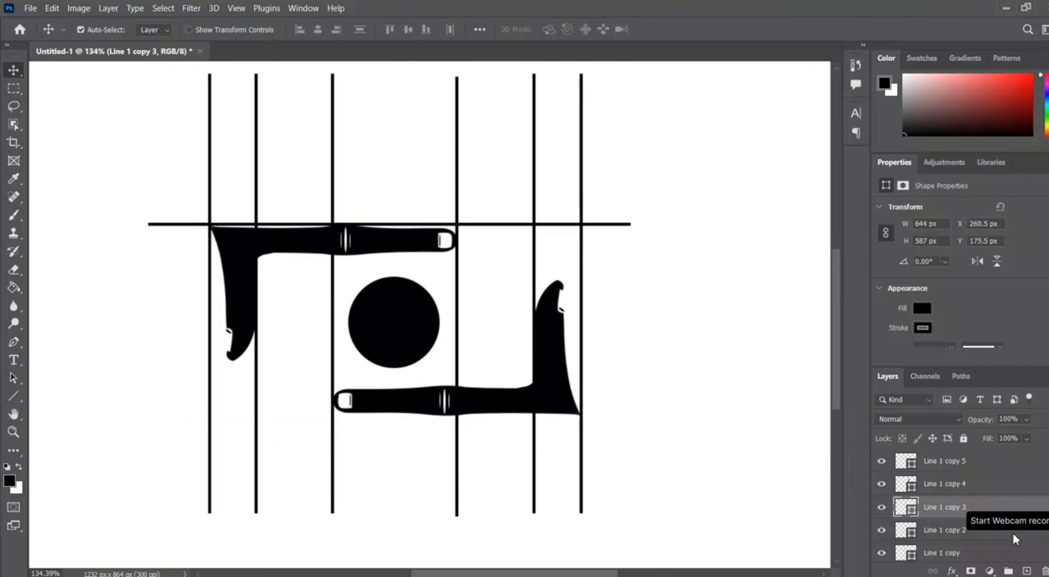
Step: On a new layer, draw a horizontal line about 640 px long along the lower hand's bottom edge
click(1025, 570)
key(u)
drag(379, 419, 151, 418)
click(14, 71)
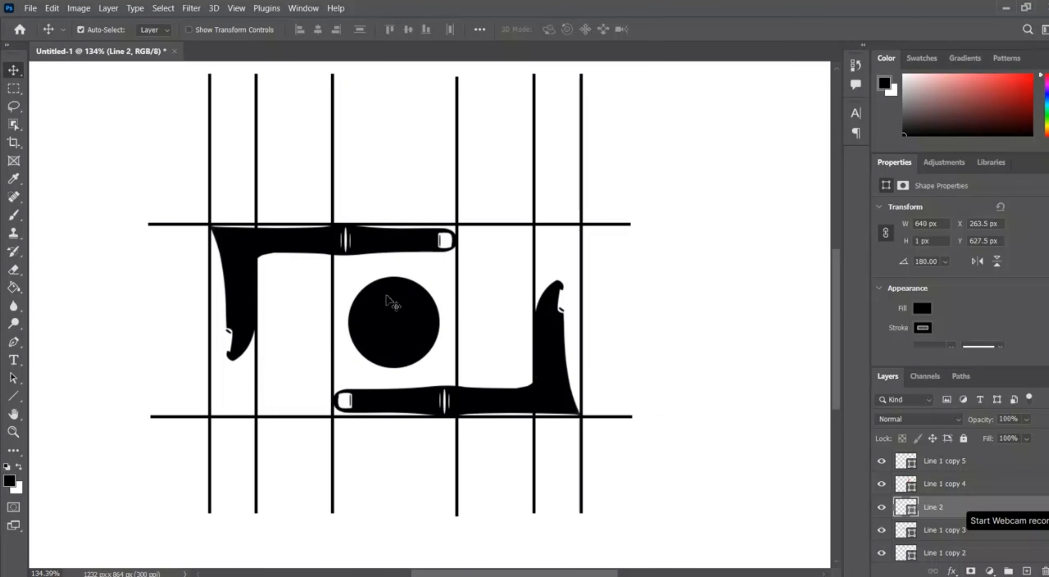
drag(409, 316, 405, 321)
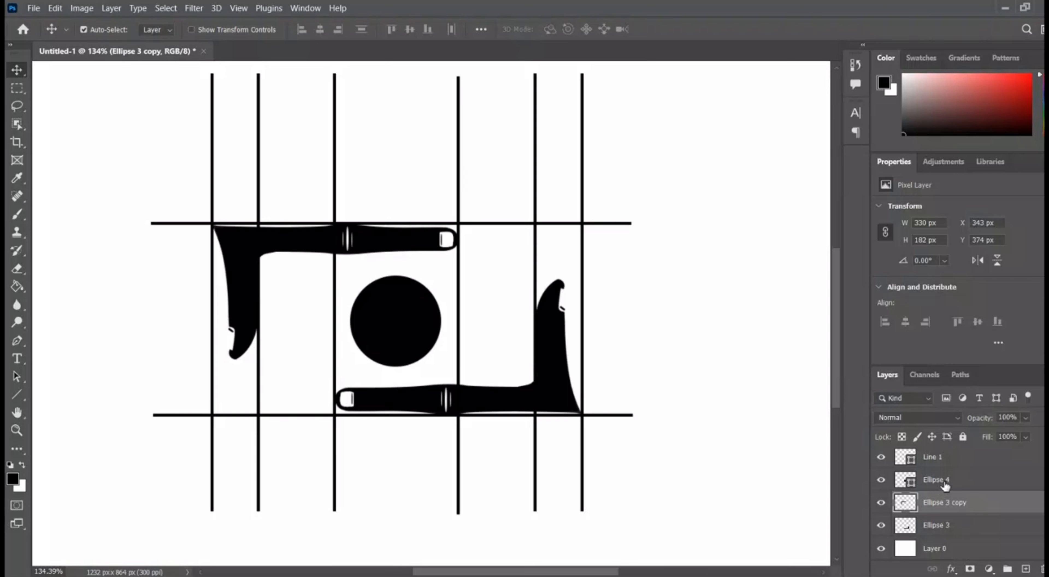
Step: Turn the central circle into a ring with no fill and a black stroke of about 12.87 px
click(945, 484)
click(19, 397)
right_click(19, 397)
click(53, 407)
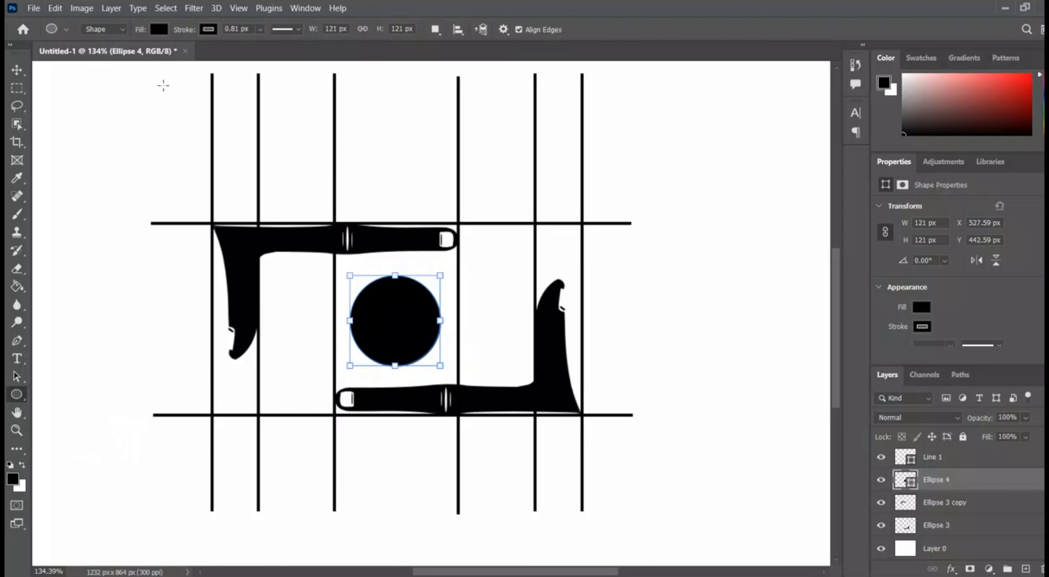
click(208, 28)
click(159, 29)
click(78, 57)
click(260, 29)
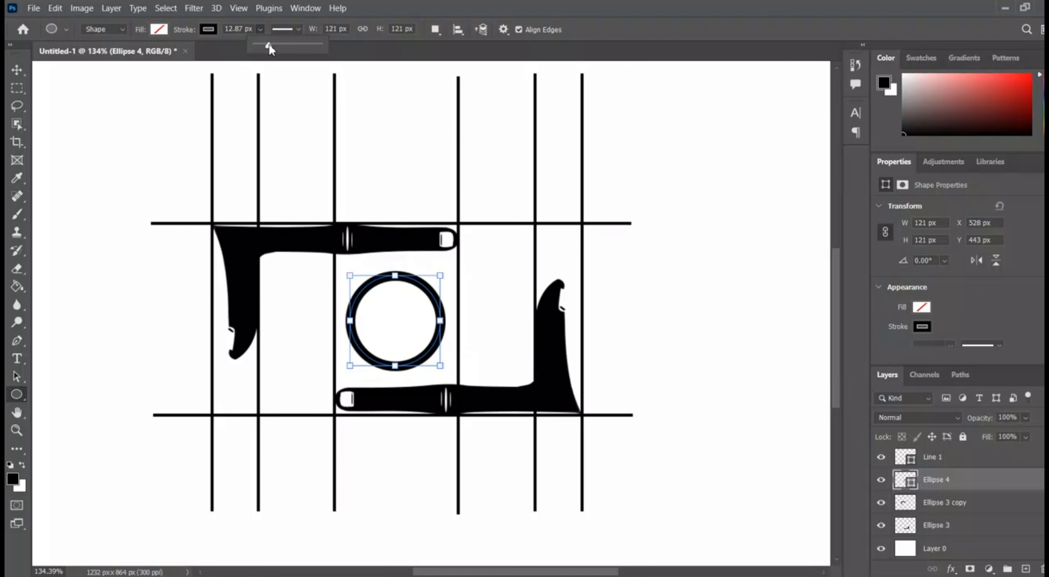
Step: Draw a 29 px black circle inside the ring on a new layer and place a smaller copy beside the upper hand's thumb
click(1024, 568)
scroll(348, 360, up, 6)
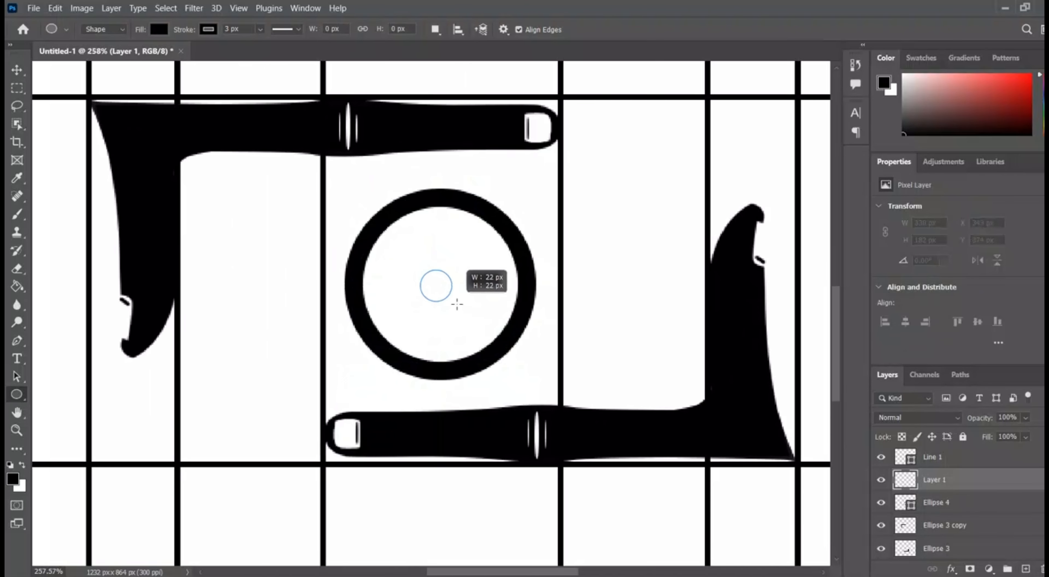
key(v)
mouse_move(473, 314)
mouse_down()
mouse_move(440, 287)
mouse_move(225, 186)
mouse_move(241, 200)
mouse_move(244, 189)
mouse_move(236, 199)
mouse_move(248, 202)
mouse_move(238, 203)
mouse_up()
key(ctrl+t)
key(Return)
Step: Thin the central ring's stroke to about 7.41 px
click(452, 292)
click(362, 334)
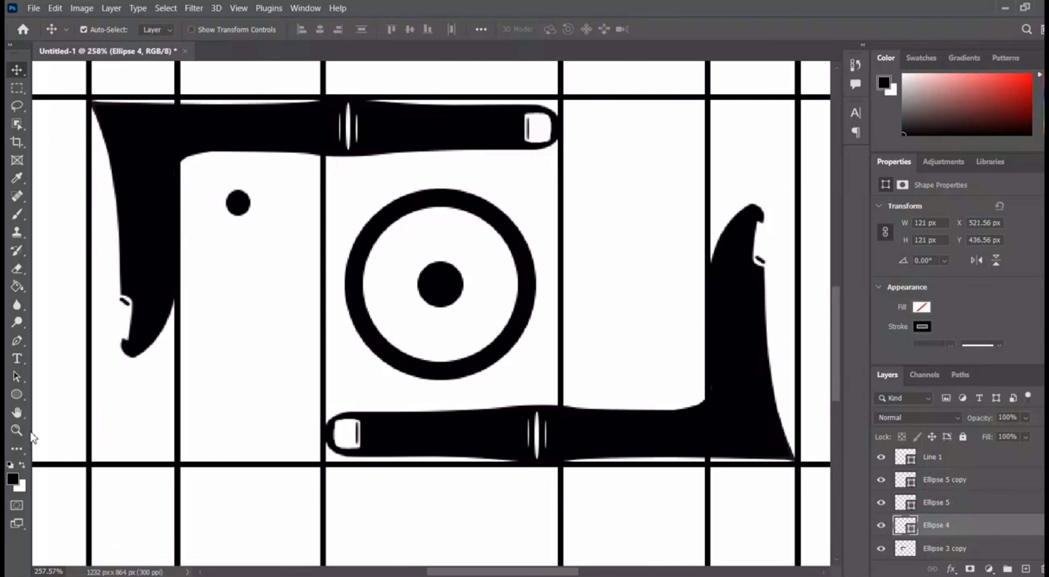
click(16, 394)
click(261, 29)
drag(264, 43, 261, 43)
click(443, 290)
key(Escape)
key(v)
Step: Scale the dot inside the ring down to about 20.84 × 21.75 px and reposition it
click(441, 285)
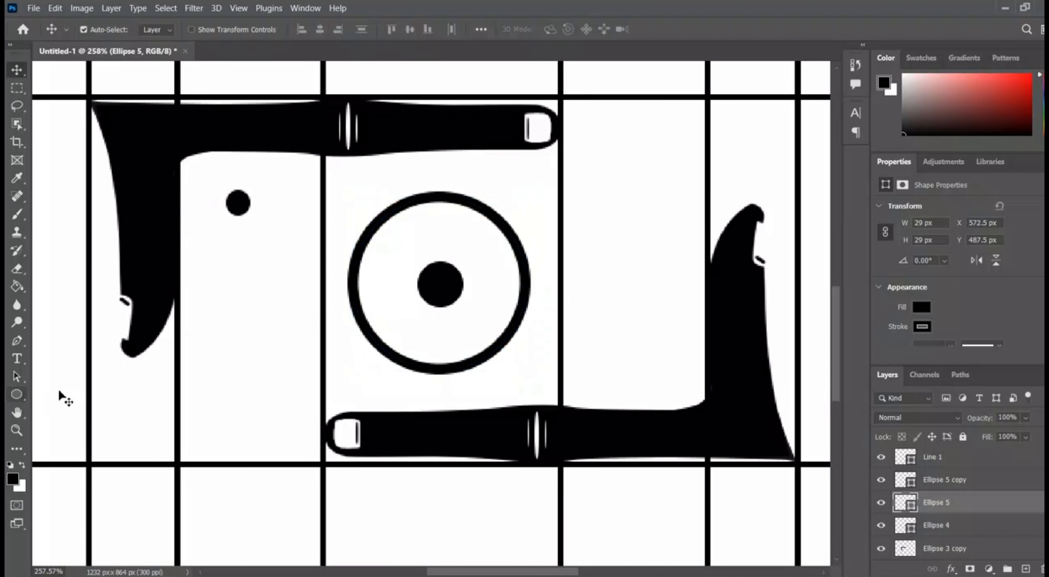
key(ctrl+t)
drag(465, 258, 447, 275)
key(Return)
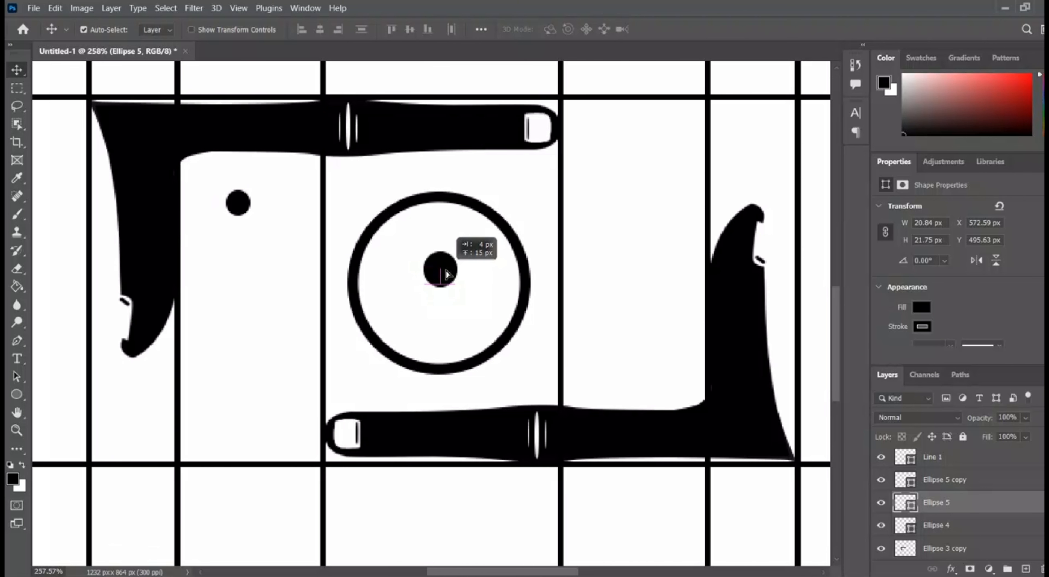
Step: Delete all the vertical and horizontal alignment lines around the hands
scroll(434, 229, down, 5)
scroll(978, 488, up, 3)
click(971, 460)
key(Delete)
key(Delete)
key(Delete)
key(Delete)
key(Delete)
key(Delete)
key(Delete)
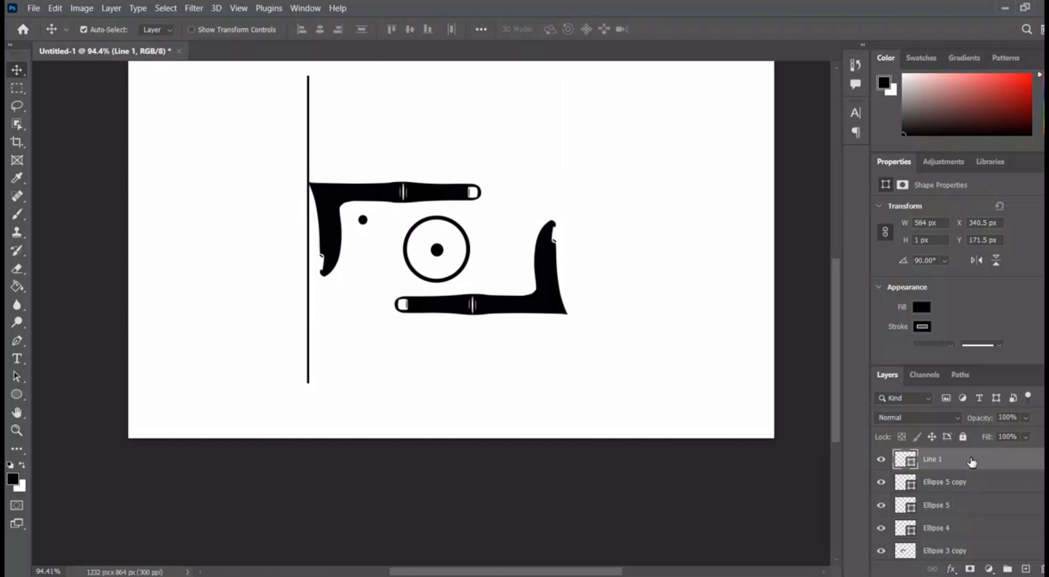
Step: Delete the dot at the centre of the ring
scroll(418, 257, up, 4)
click(447, 249)
key(Delete)
Step: Try a copy of the ring scaled to about 31.32 px at the centre of the original
drag(477, 285, 757, 191)
key(ctrl+t)
drag(771, 108, 454, 250)
click(680, 29)
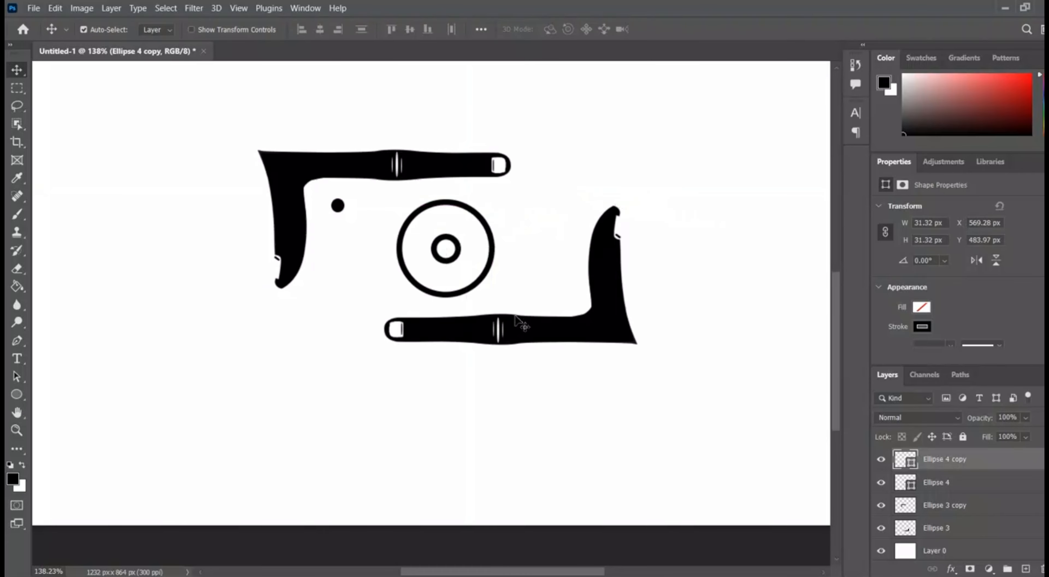
Step: Duplicate the ring beside the lower index fingertip and give the copy a black fill and a black stroke of about 0.95 px
scroll(513, 312, down, 2)
scroll(425, 328, up, 4)
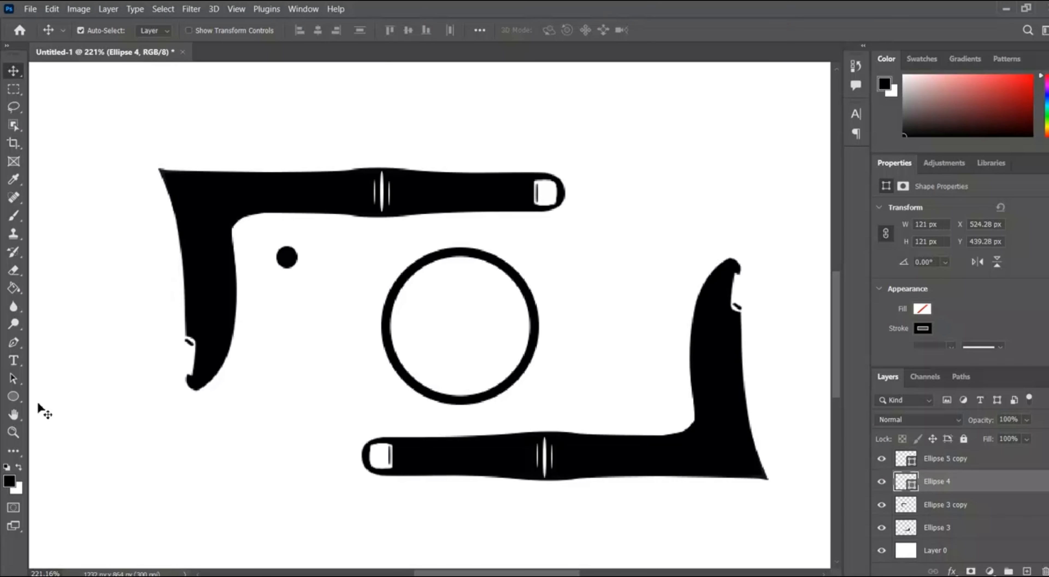
alt+drag(445, 401, 256, 540)
key(u)
click(156, 30)
click(68, 103)
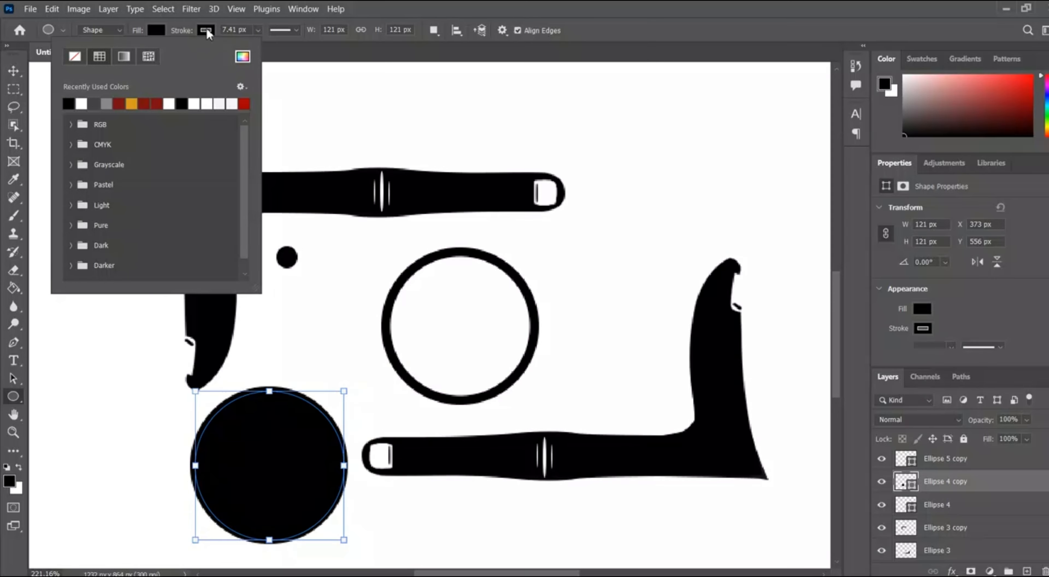
click(206, 30)
click(124, 56)
click(296, 30)
click(258, 30)
click(262, 46)
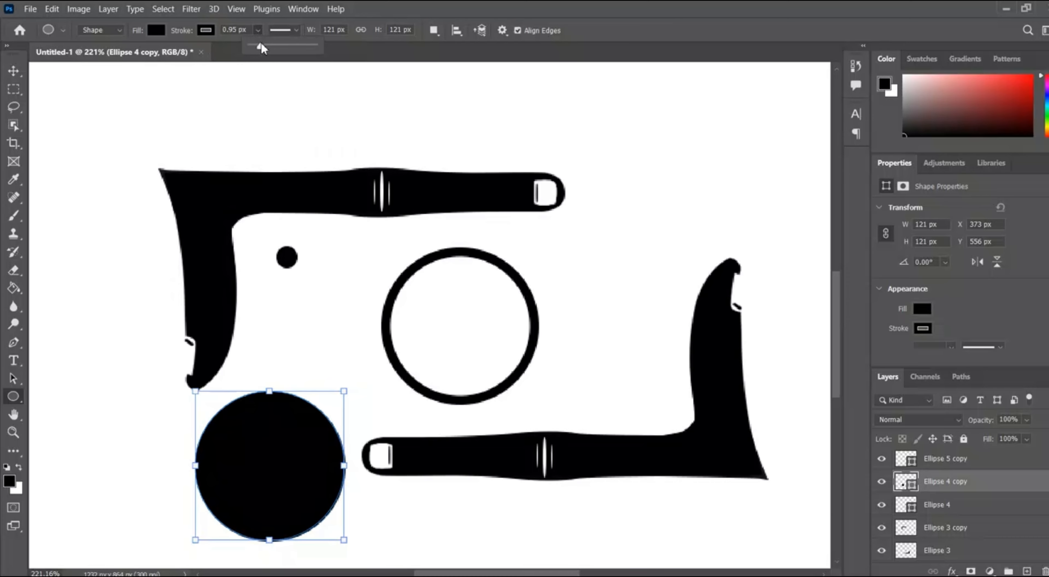
Step: Scale the filled circle to about 92 px and centre it inside the ring
mouse_move(345, 391)
mouse_down()
mouse_move(327, 417)
mouse_move(360, 200)
mouse_move(361, 326)
mouse_move(346, 387)
mouse_move(262, 450)
mouse_move(342, 395)
mouse_up()
key(v)
drag(291, 455, 505, 328)
key(ctrl+t)
drag(510, 250, 459, 302)
drag(431, 361, 481, 336)
drag(512, 273, 529, 262)
drag(468, 320, 475, 328)
key(Return)
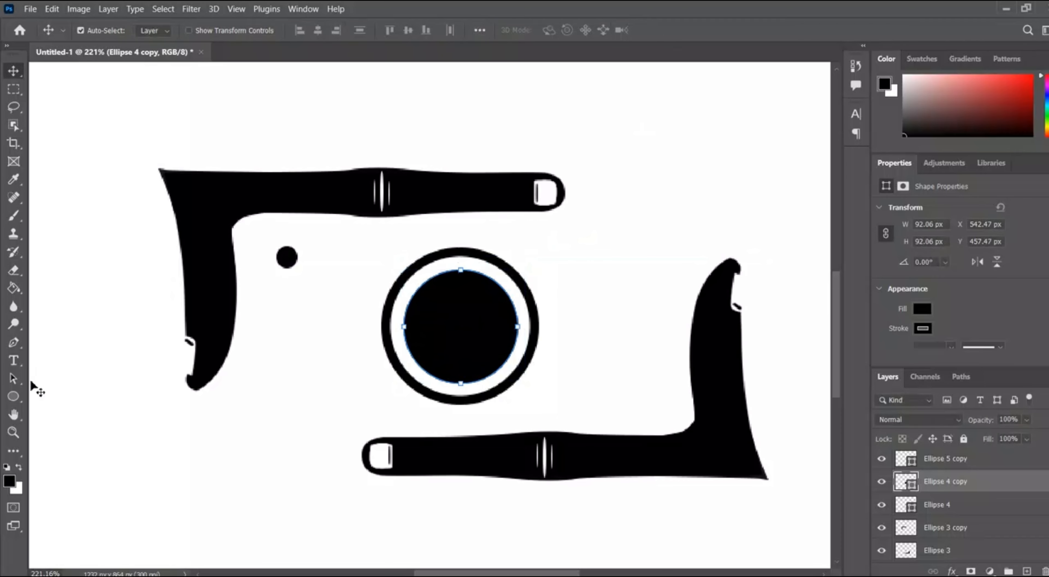
click(1028, 570)
key(u)
click(156, 30)
click(82, 103)
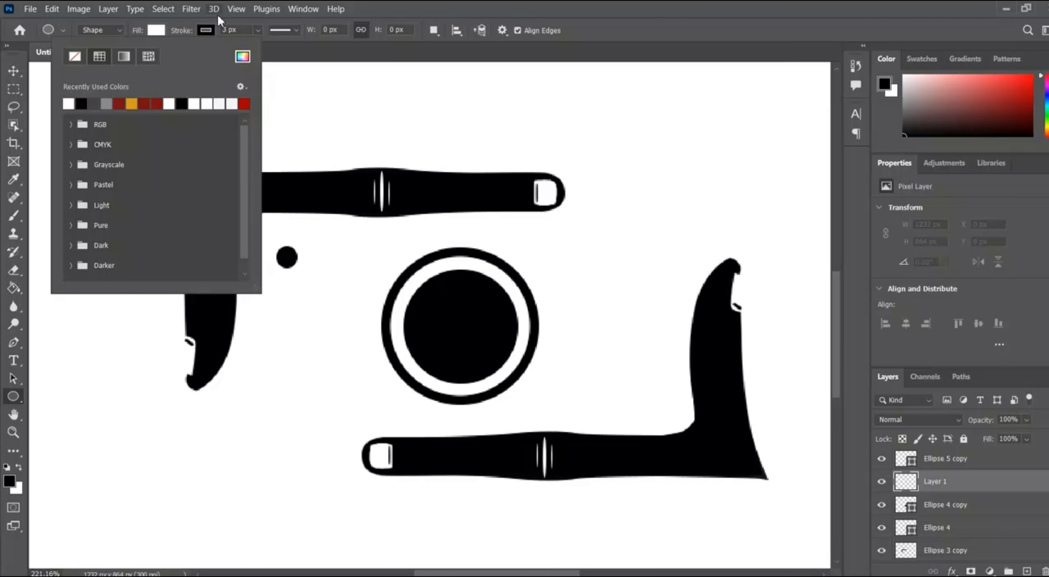
click(206, 30)
Step: Try merging the ring, the inner disc and the empty layer into one pixel layer for erasing
key(v)
click(959, 466)
shift+click(953, 532)
click(881, 531)
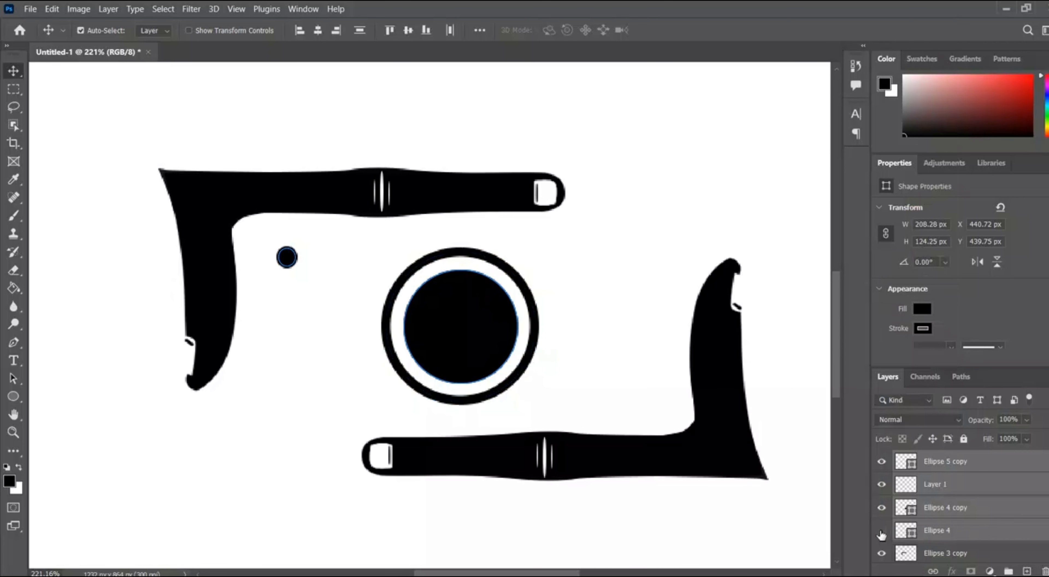
right_click(978, 461)
click(908, 424)
key(e)
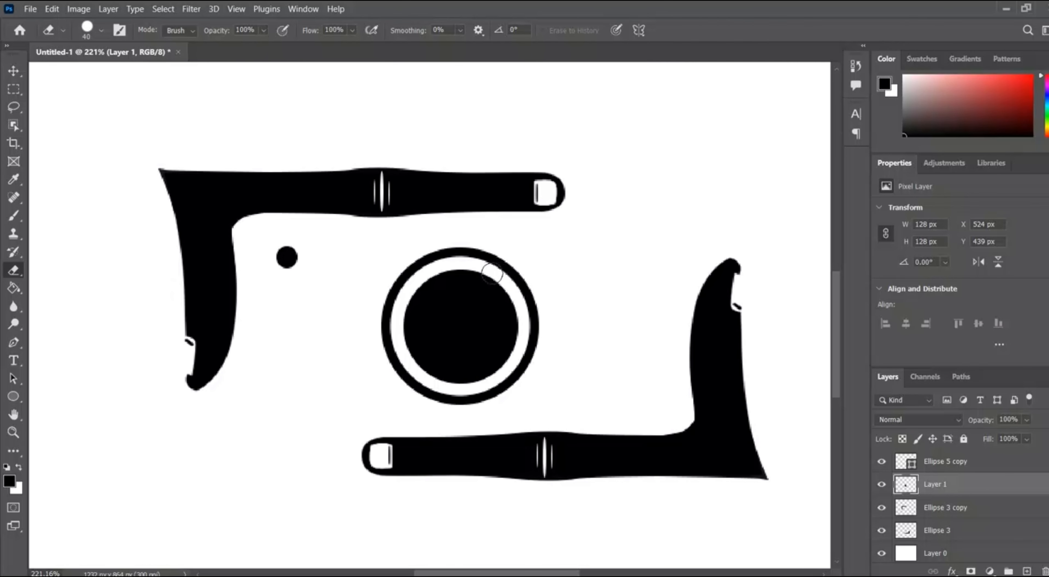
Step: Undo the layer merge and the addition of the empty layer
key(ctrl+z)
key(ctrl+z)
key(ctrl+z)
key(ctrl+z)
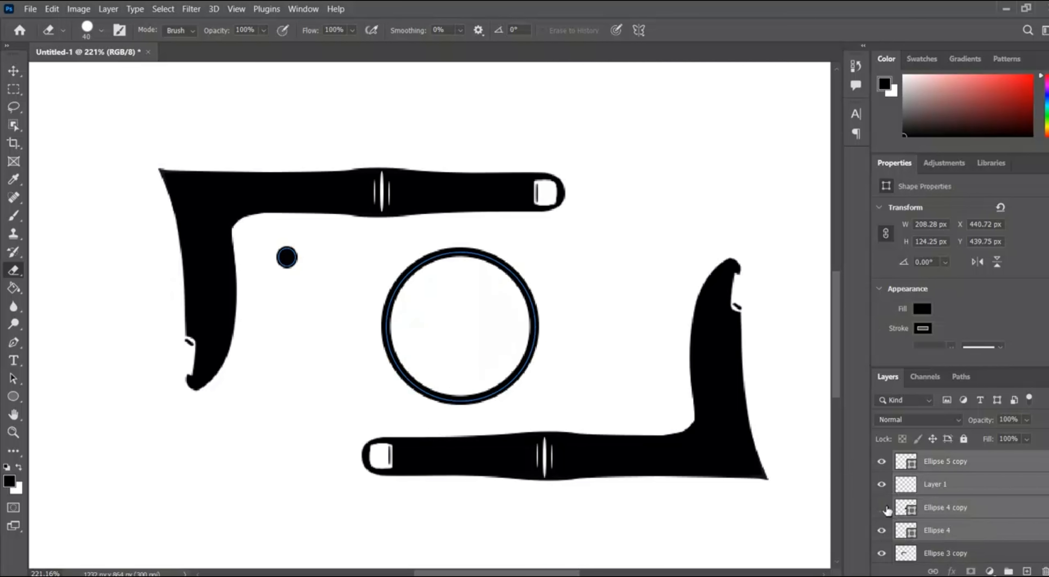
key(ctrl+z)
Step: Rasterize the inner disc's layer and erase a round highlight from its upper-right edge with the 40 px Eraser
right_click(943, 485)
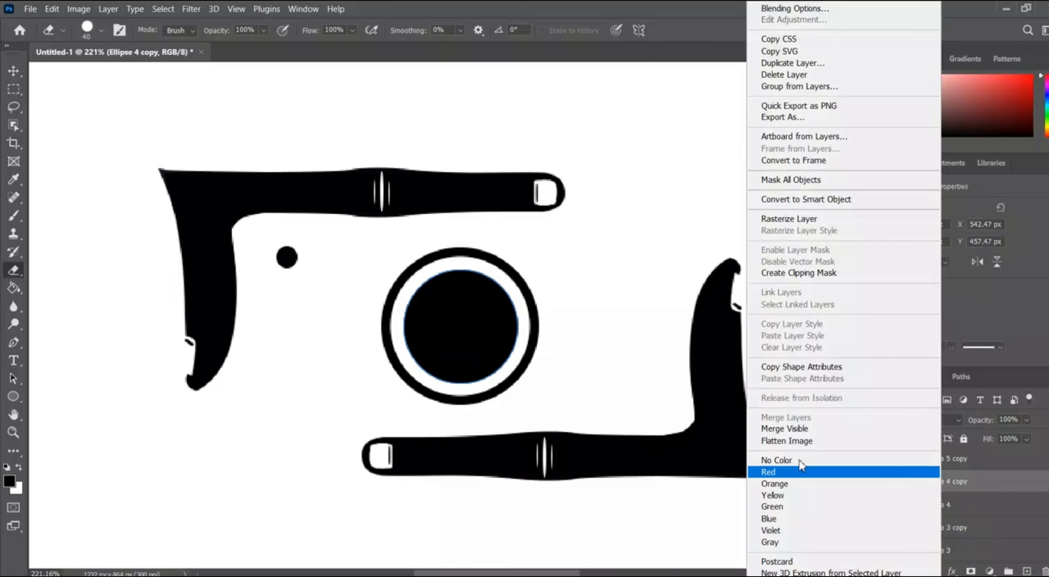
click(788, 218)
click(501, 284)
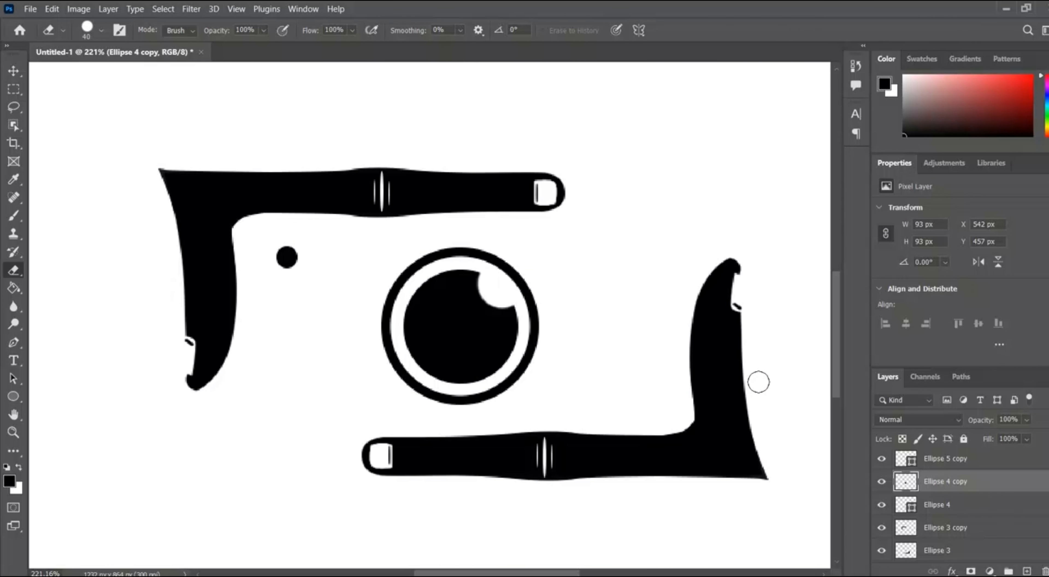
scroll(533, 243, down, 4)
scroll(480, 241, up, 4)
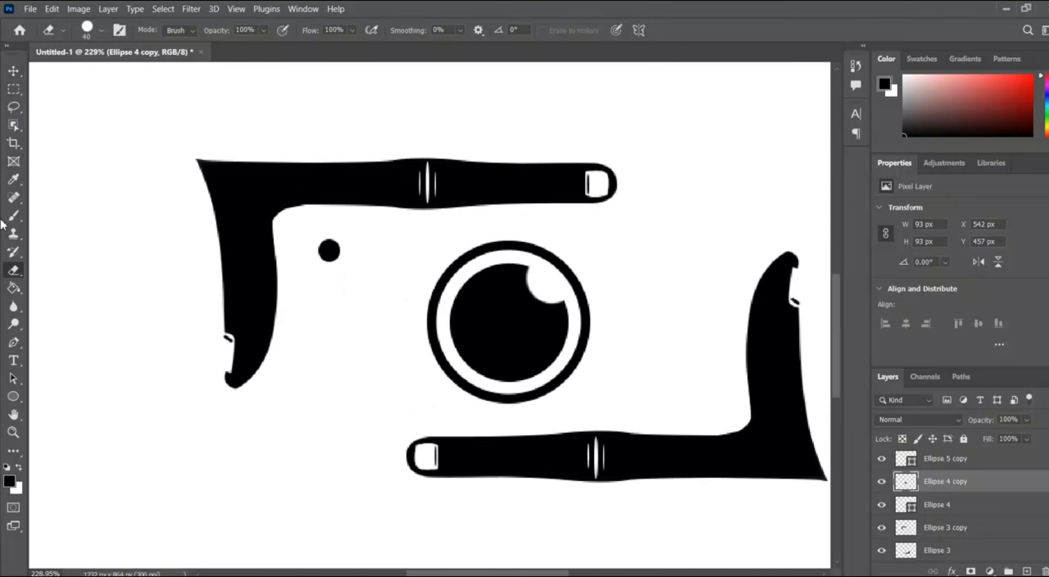
Step: Enlarge the small black dot beside the upper hand's thumb and adjust its position
drag(11, 61, 5, 71)
click(8, 76)
click(301, 250)
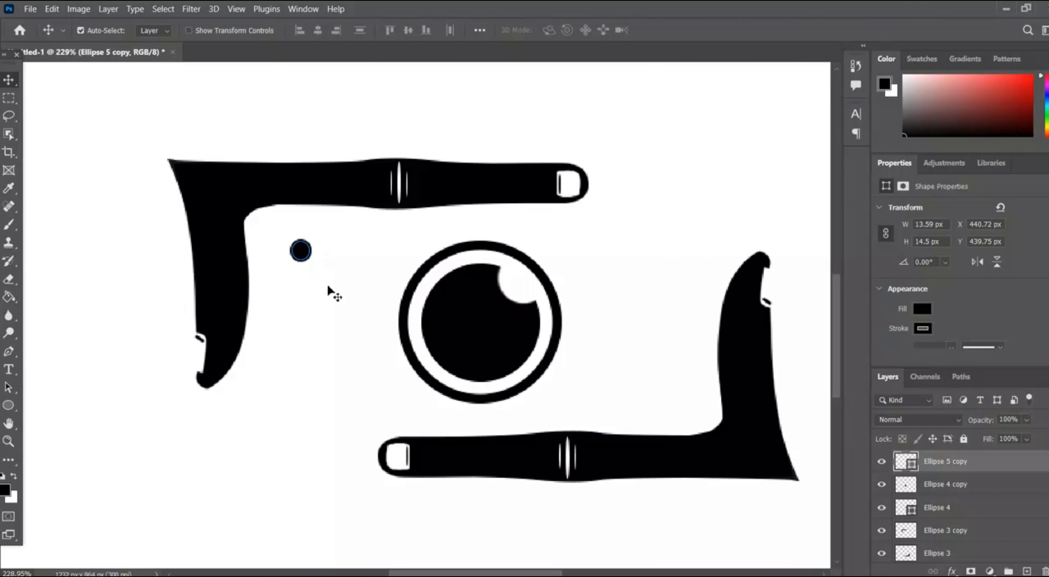
key(ctrl+t)
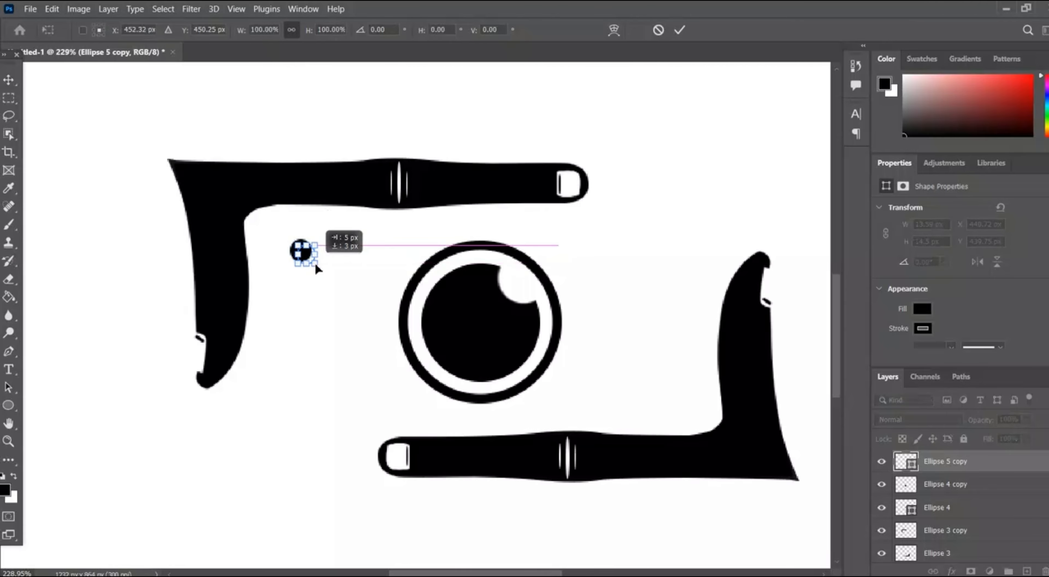
key(Return)
drag(322, 275, 299, 250)
click(319, 319)
scroll(533, 334, down, 4)
scroll(532, 334, down, 2)
click(529, 415)
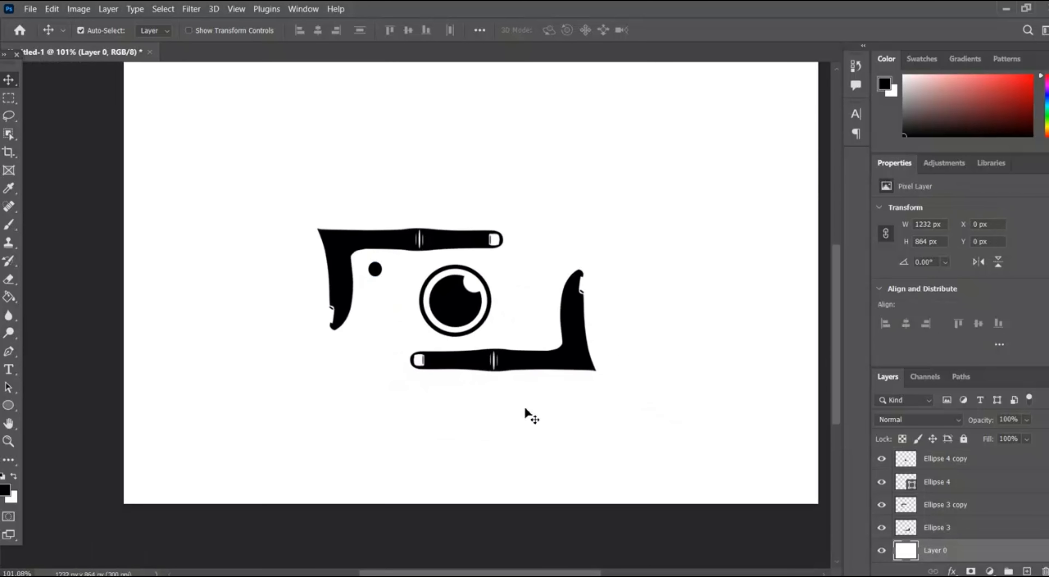
Step: Try a horizontal text box of about 626 × 57 px below the hand frame
click(14, 370)
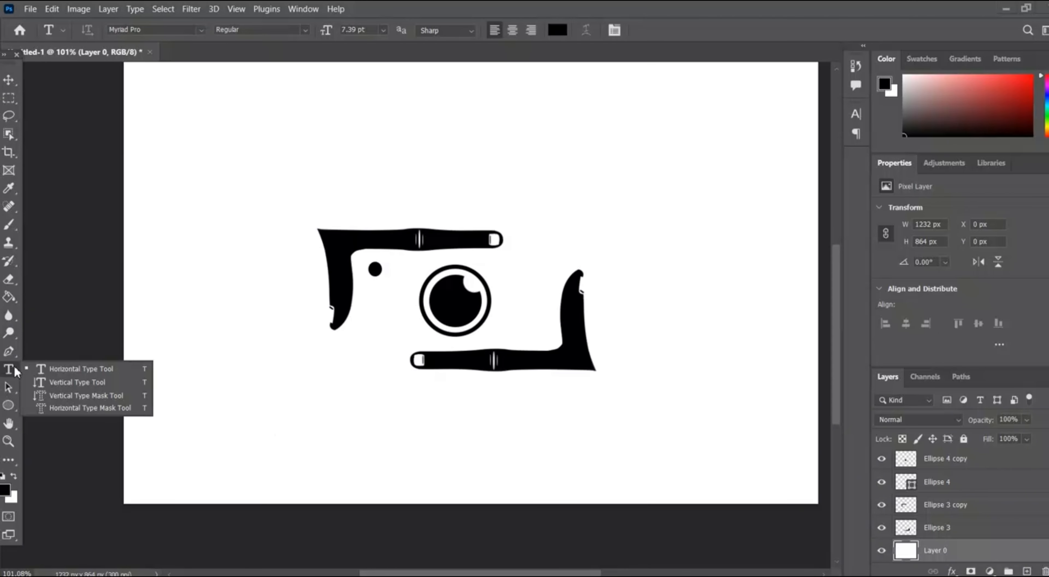
click(43, 369)
drag(309, 416, 661, 447)
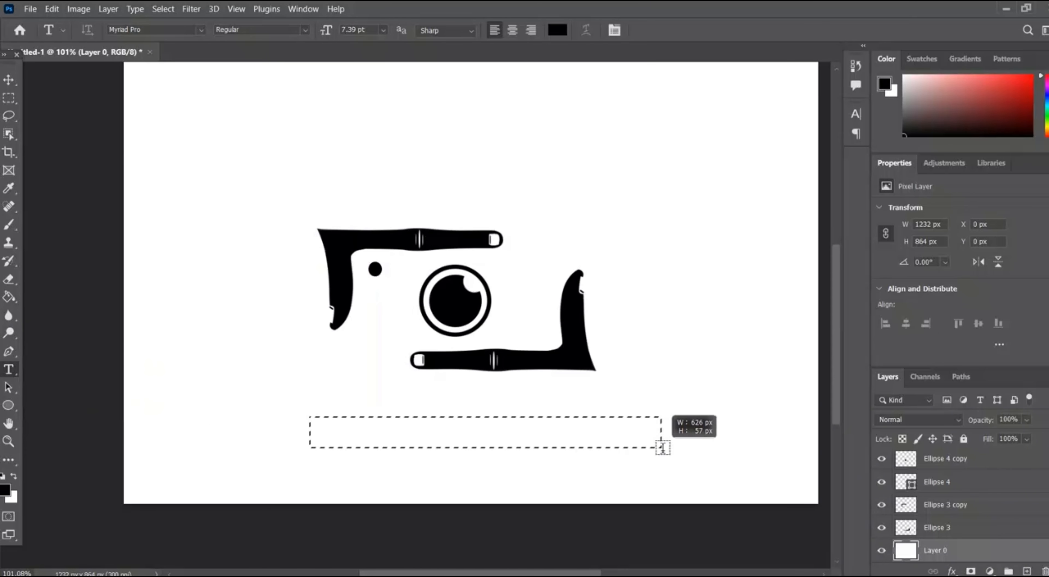
click(666, 30)
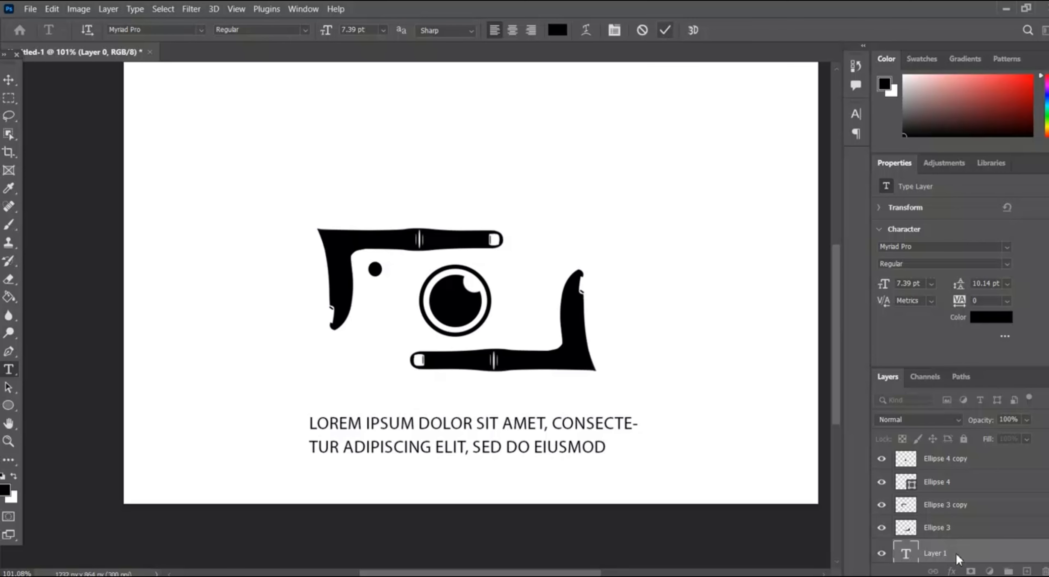
key(Delete)
Step: Merge all the hand, lens and dot layers into one layer, leaving the white background layer separate
click(936, 527)
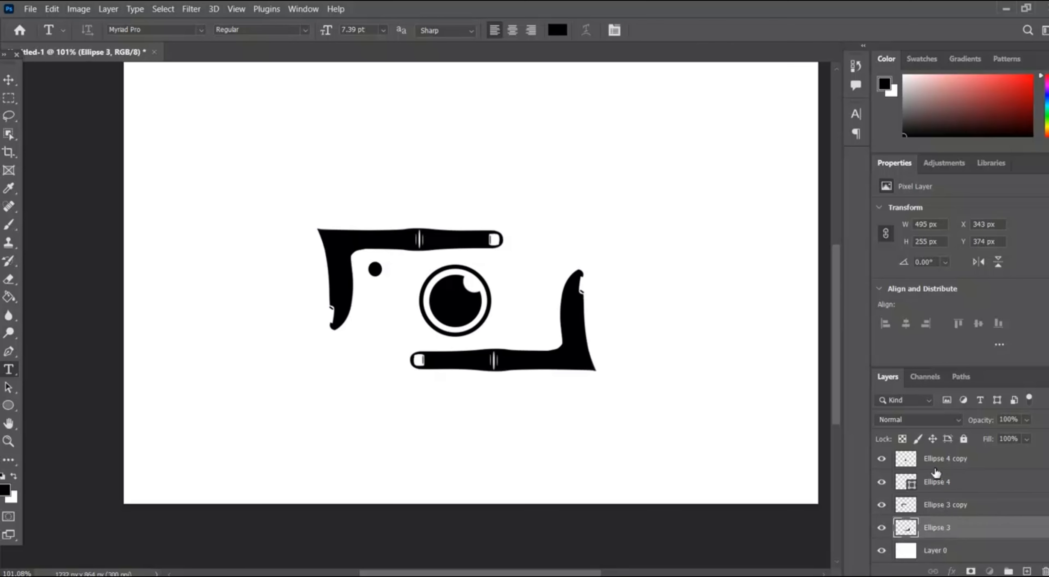
shift+click(936, 478)
scroll(935, 494, up, 1)
shift+click(936, 465)
scroll(936, 488, down, 1)
right_click(961, 519)
click(816, 417)
Step: Scale the merged logo down to about 410 × 211 px and position it near the middle of the canvas
click(9, 80)
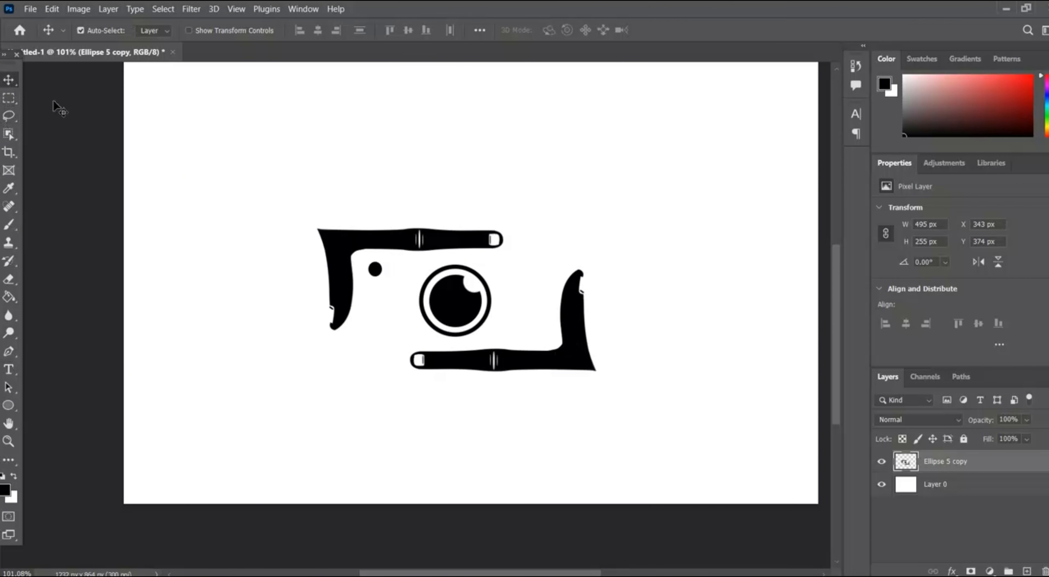
drag(578, 368, 574, 338)
key(ctrl+t)
scroll(561, 273, up, 3)
scroll(562, 285, down, 2)
drag(495, 574, 506, 574)
scroll(499, 428, up, 3)
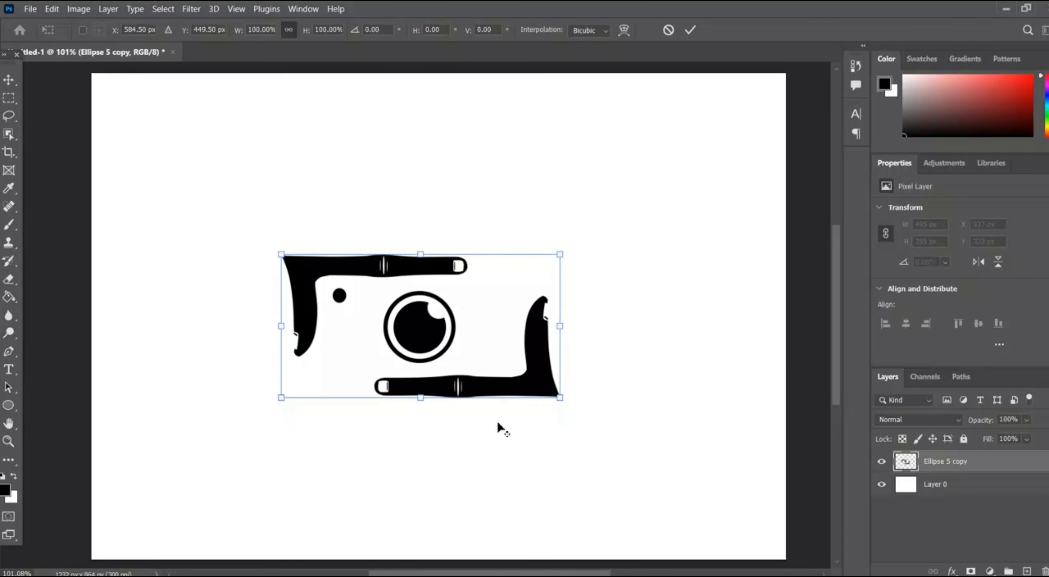
scroll(500, 428, down, 1)
scroll(667, 335, down, 1)
drag(552, 255, 503, 280)
drag(410, 346, 437, 336)
drag(532, 375, 538, 379)
click(689, 30)
mouse_move(434, 330)
mouse_down()
mouse_move(453, 319)
mouse_move(451, 340)
mouse_move(453, 321)
mouse_move(217, 318)
mouse_move(217, 372)
mouse_move(361, 319)
mouse_move(449, 328)
mouse_move(449, 350)
mouse_move(448, 311)
mouse_move(445, 323)
mouse_up()
Step: Add the text line "LUX PHOTOGRAPHY STUDIO" in 11 pt Myriad Pro below the logo
click(8, 371)
click(300, 427)
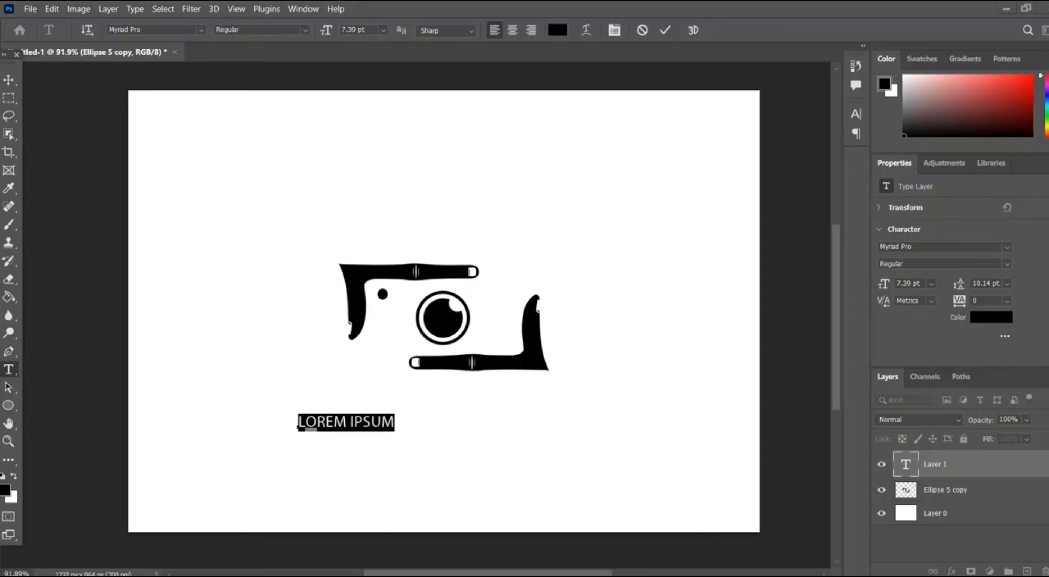
key(BackSpace)
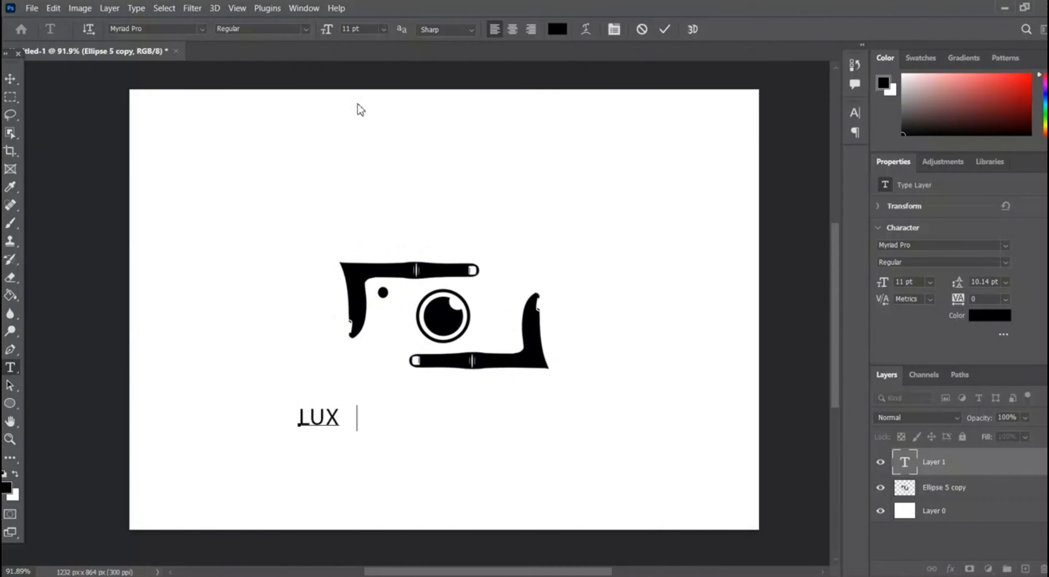
drag(359, 479, 408, 467)
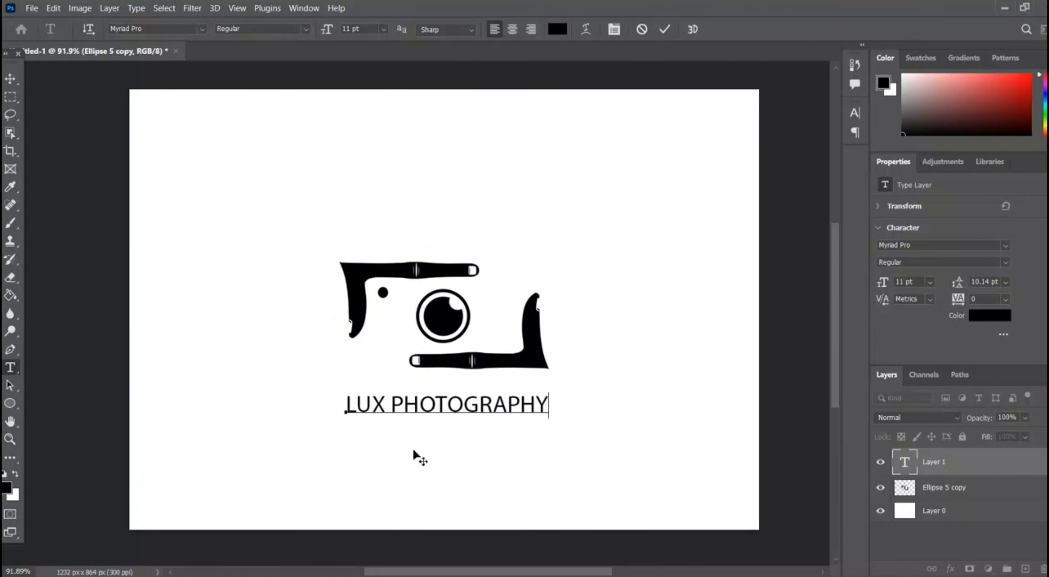
key(BackSpace)
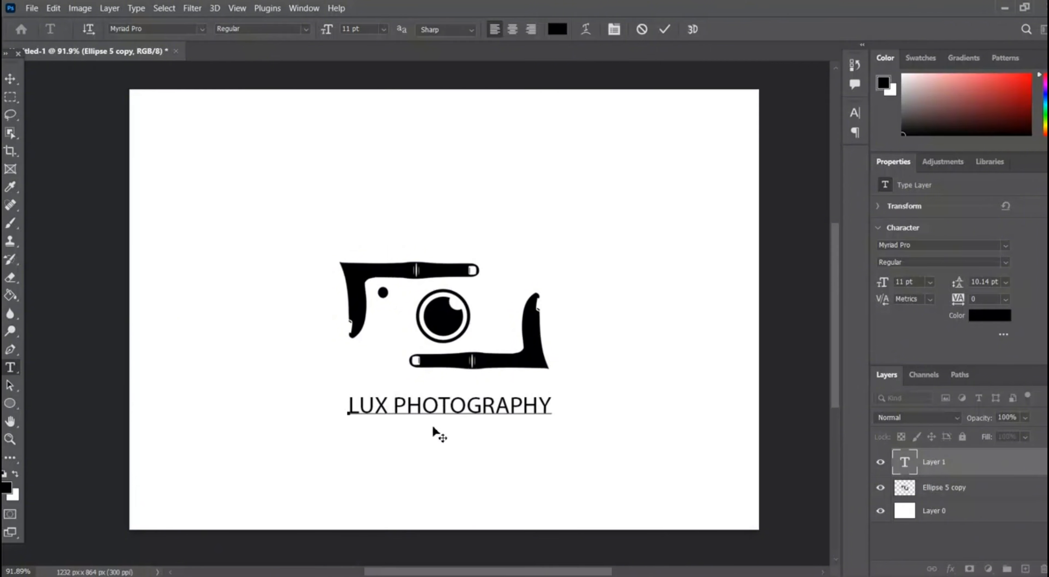
text(DIO)
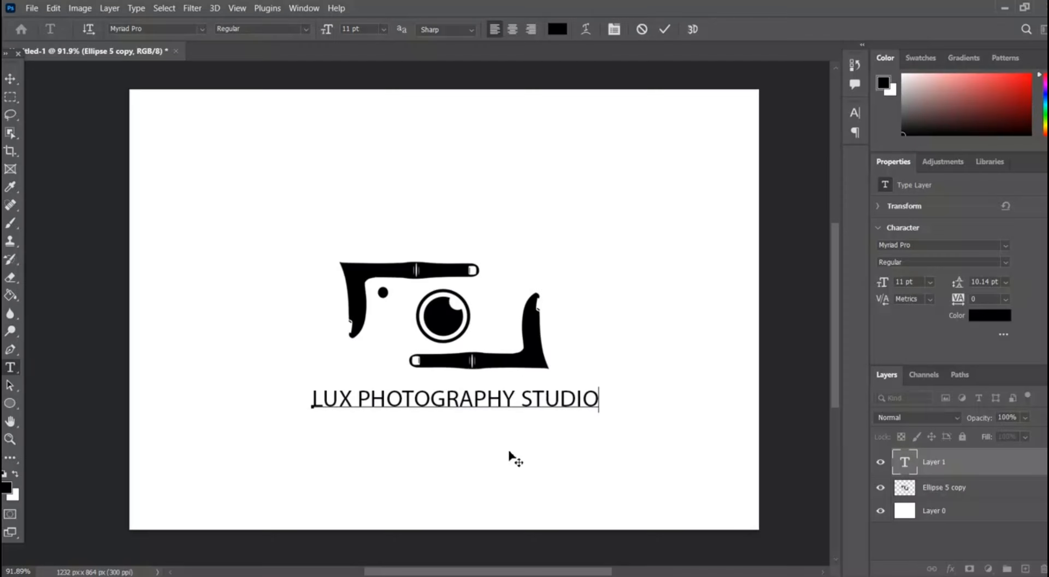
click(10, 80)
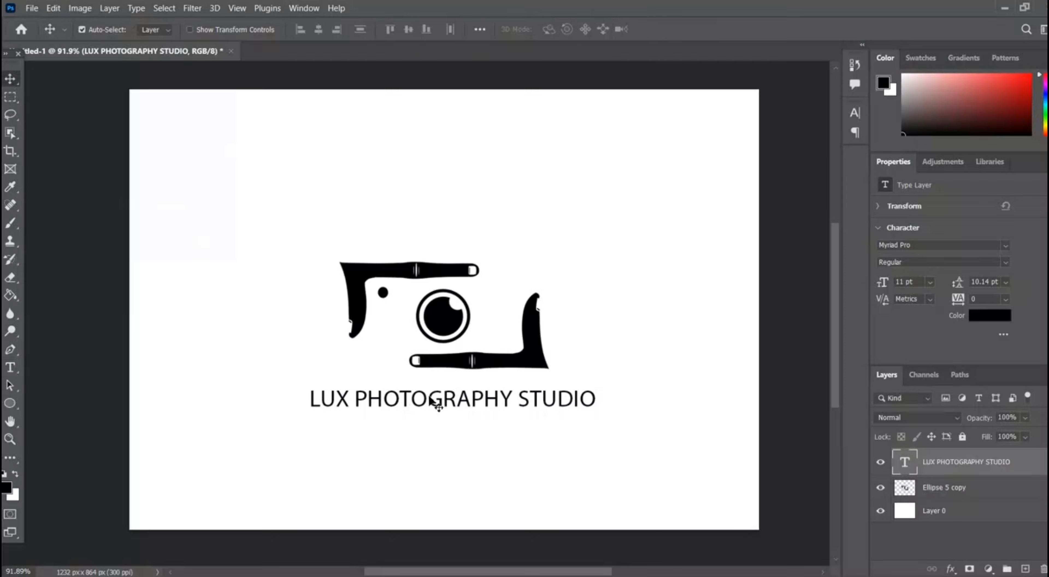
Step: Try scaling the merged logo down to 90% above the text line
click(447, 368)
key(ctrl+t)
drag(548, 261, 526, 273)
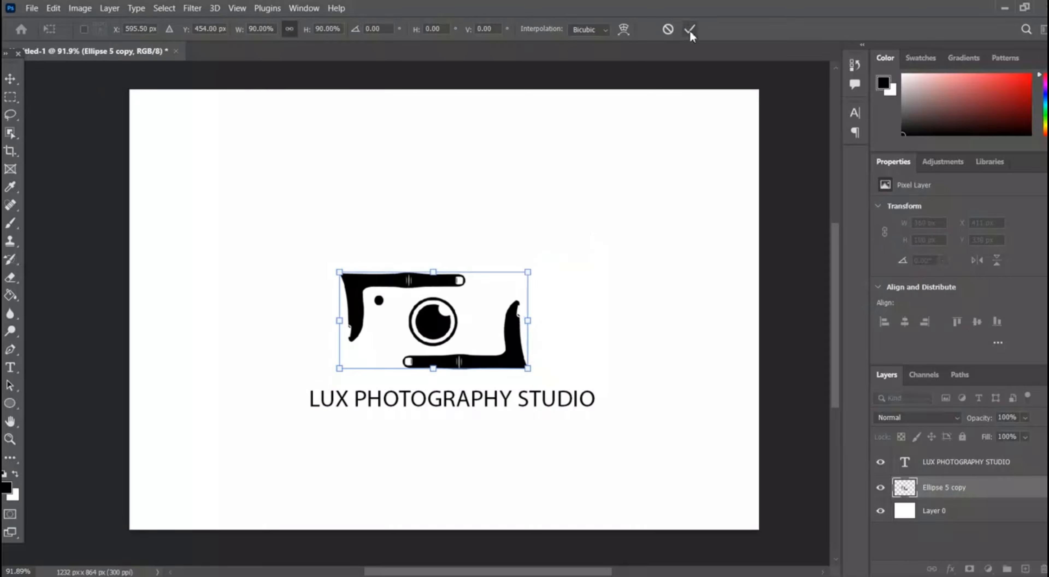
click(690, 30)
drag(506, 361, 516, 360)
key(ctrl+t)
click(689, 29)
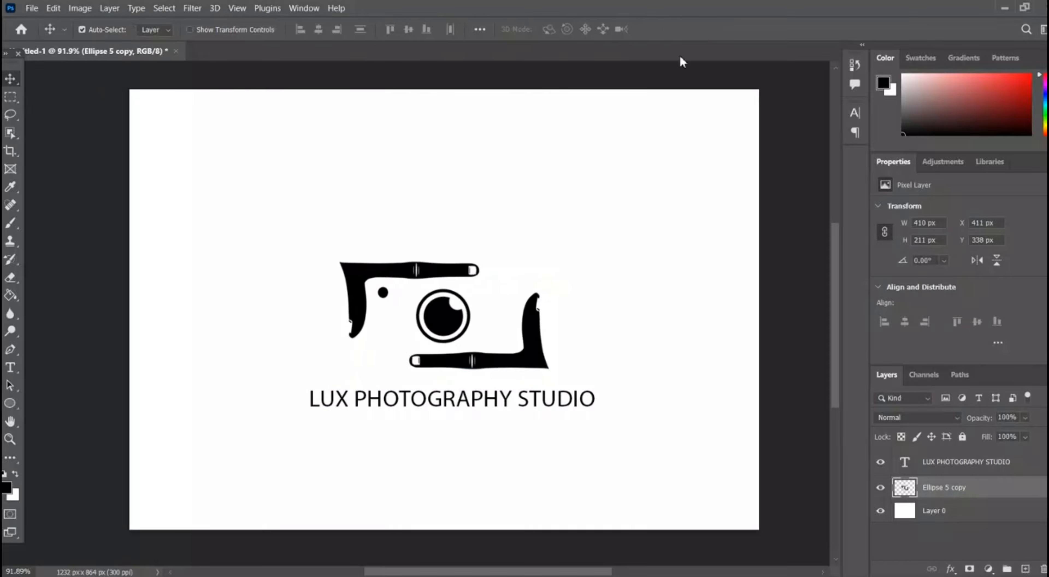
Step: Centre the text line beneath the logo and colour the word LUX dark red
drag(503, 402, 495, 410)
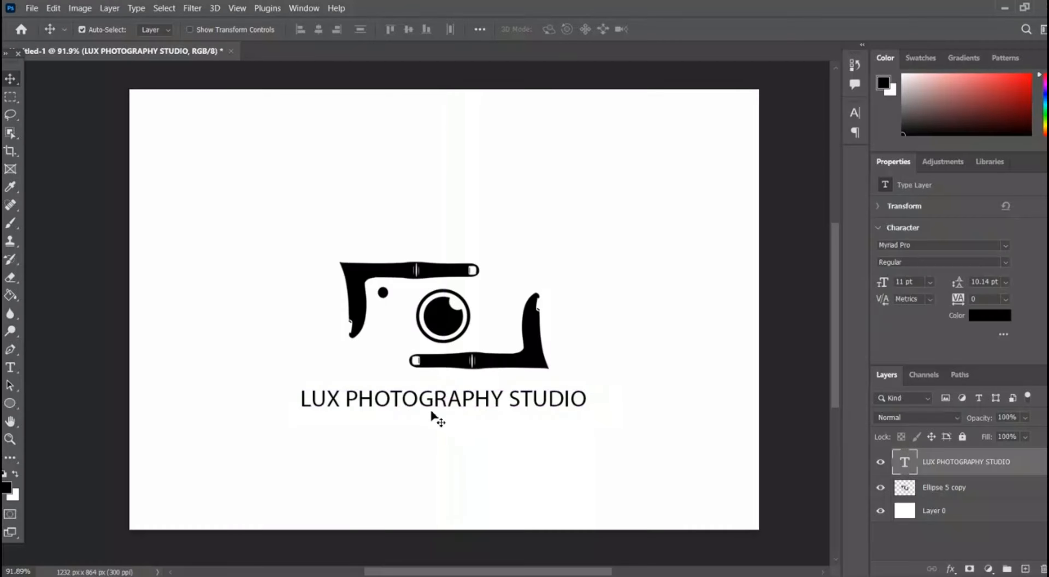
scroll(431, 411, up, 5)
scroll(431, 411, down, 4)
click(10, 367)
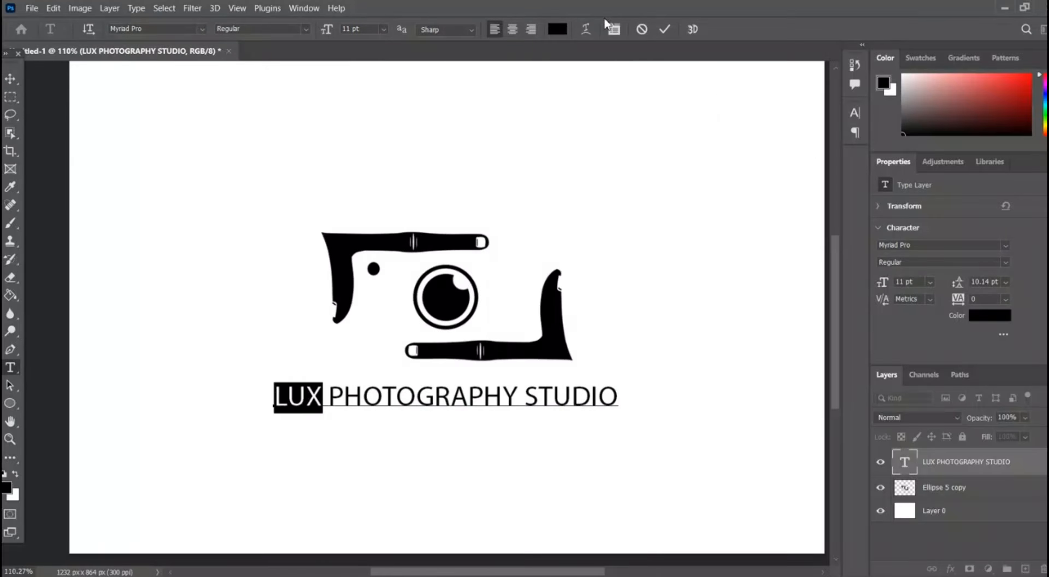
click(556, 29)
drag(519, 218, 527, 140)
click(544, 272)
click(544, 296)
drag(513, 186, 541, 183)
click(666, 115)
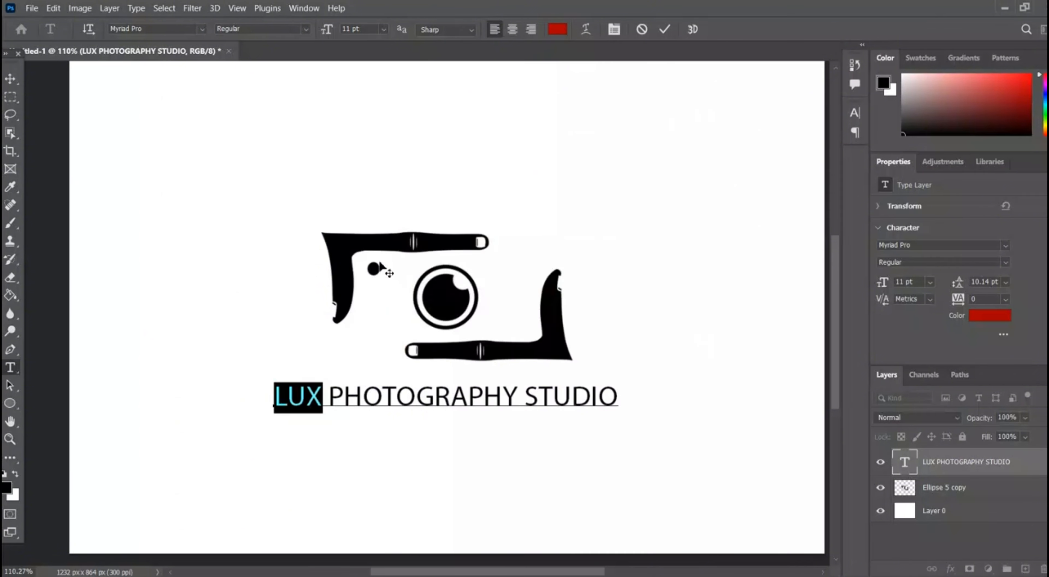
key(Escape)
key(v)
Step: Cover the black dot beside the upper hand's thumb with a dark red circle of about 23 px without a stroke
click(377, 271)
scroll(377, 269, up, 8)
click(10, 402)
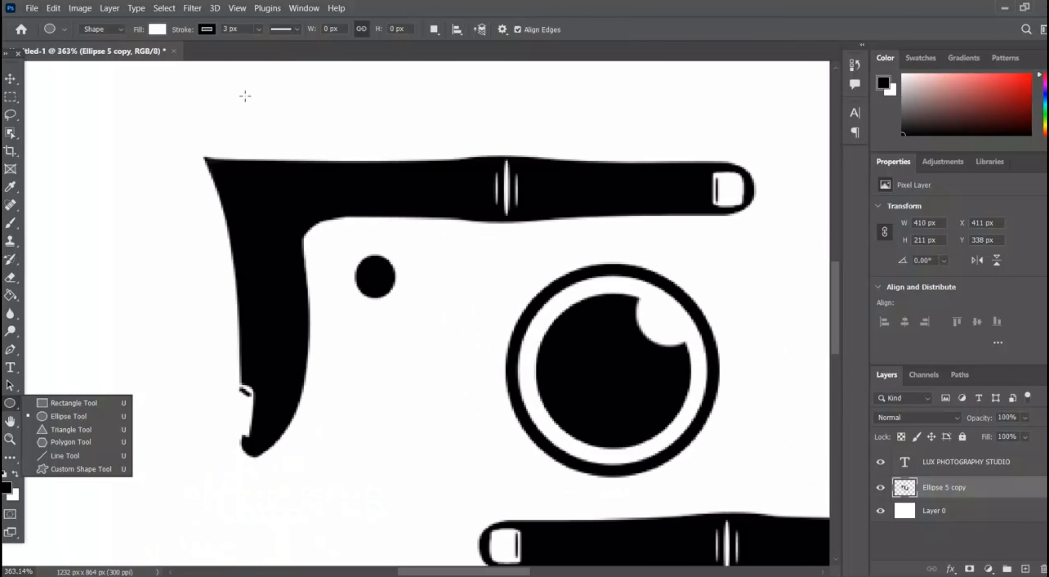
click(207, 30)
click(125, 57)
click(157, 29)
click(69, 103)
drag(352, 254, 401, 300)
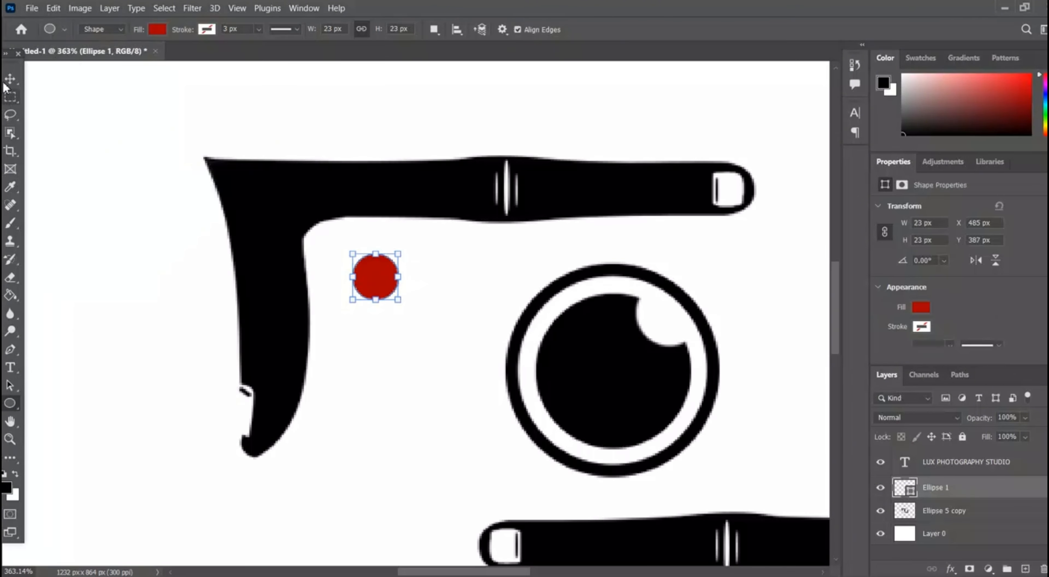
key(v)
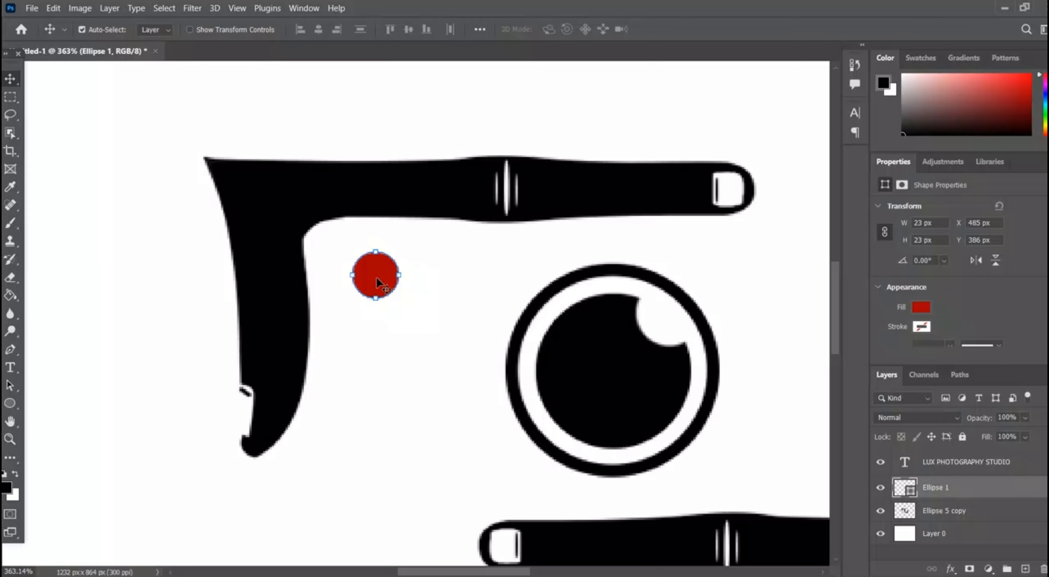
click(459, 342)
Step: Preview different fonts on the text line and try Showcard Gothic
scroll(447, 318, down, 3)
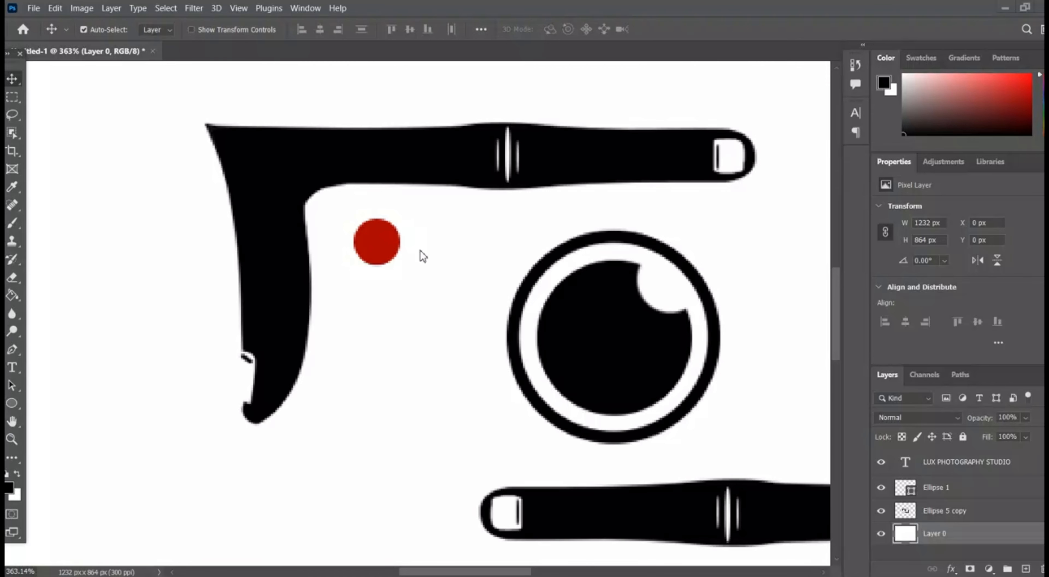
drag(500, 571, 529, 570)
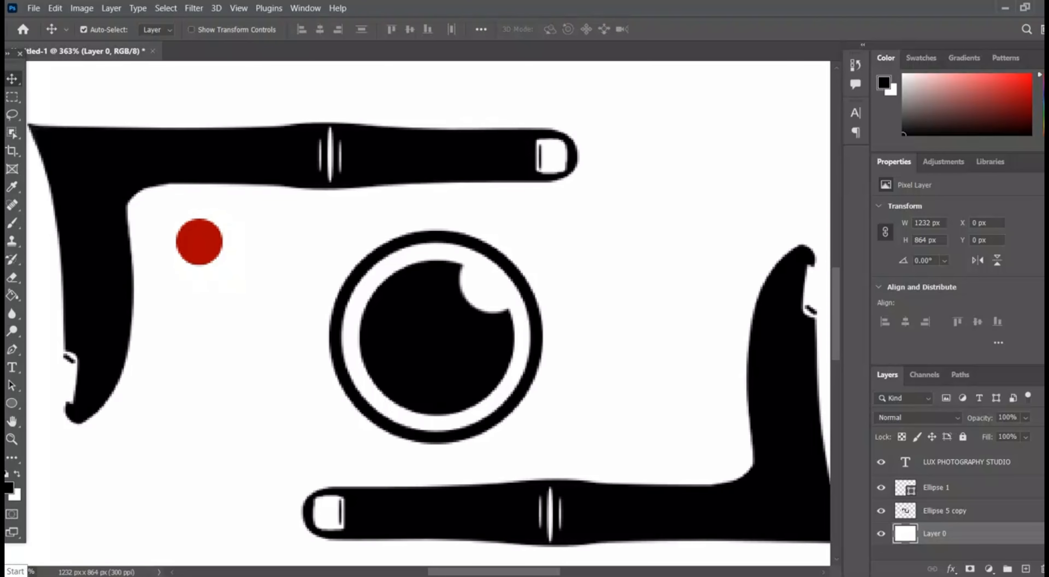
scroll(398, 334, down, 5)
scroll(356, 424, up, 2)
click(356, 426)
scroll(358, 419, down, 3)
click(12, 367)
click(410, 415)
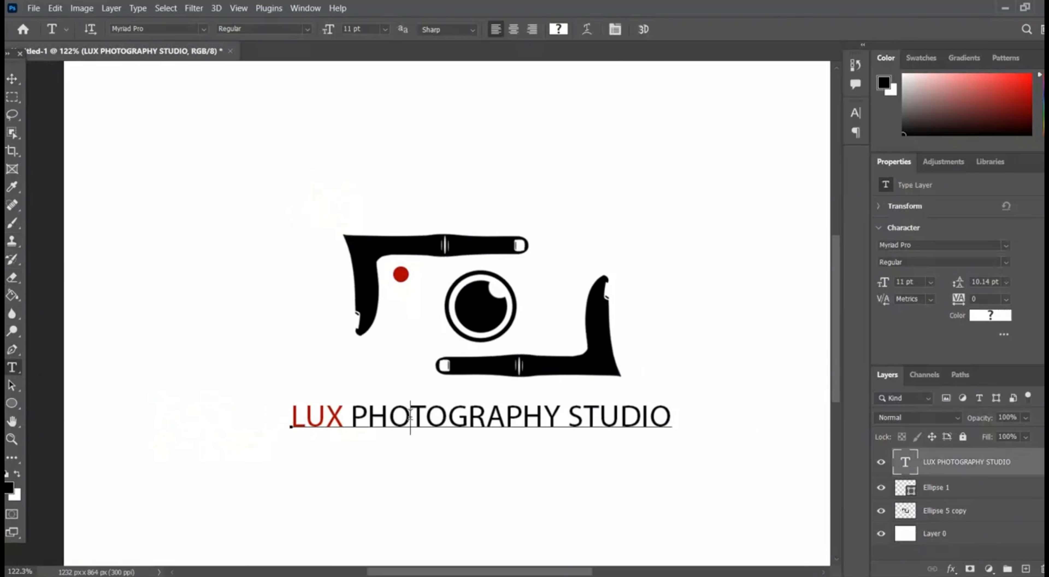
key(ctrl+a)
click(642, 29)
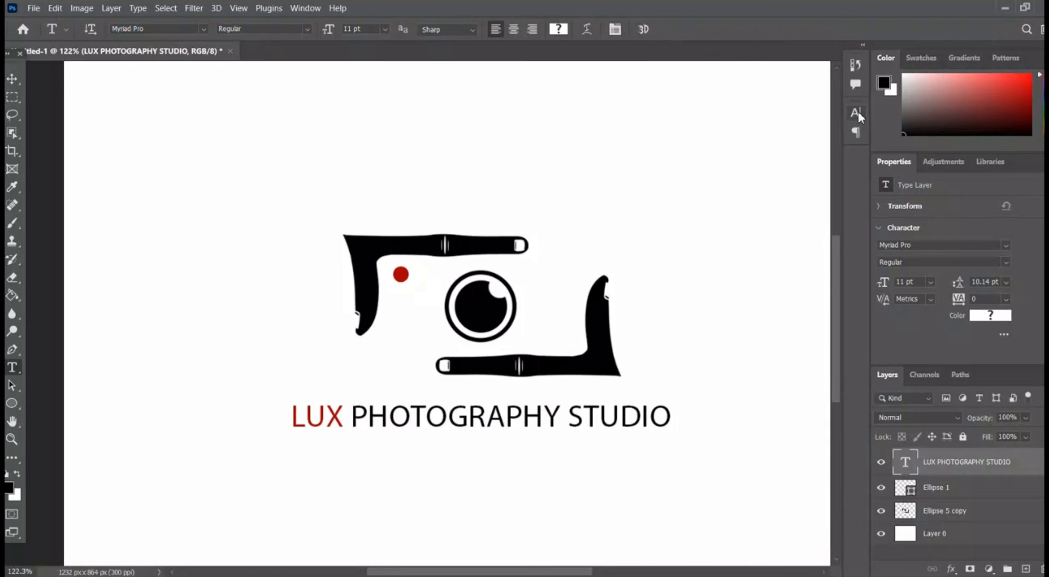
click(855, 113)
click(773, 133)
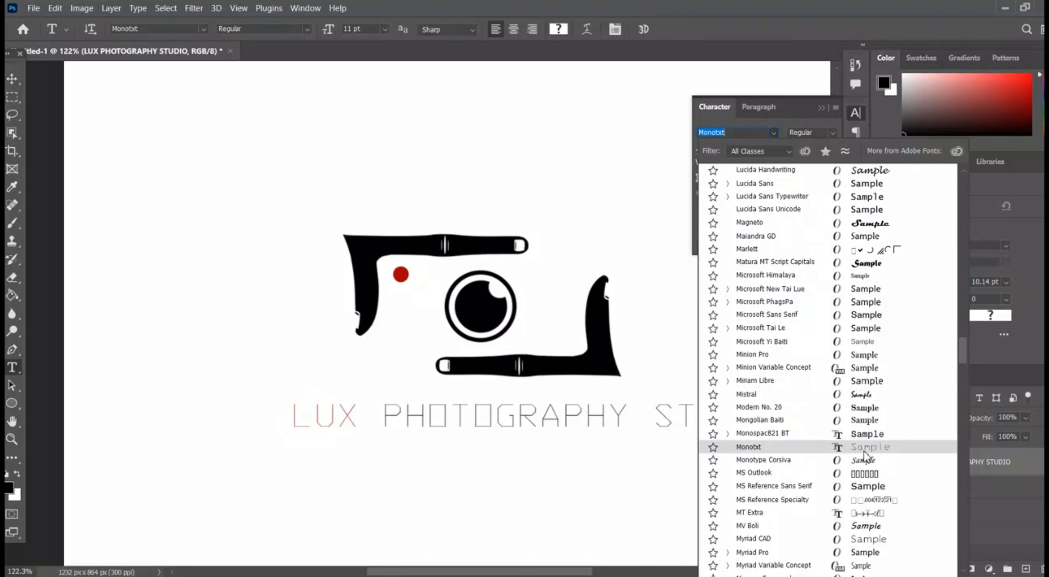
scroll(865, 459, down, 5)
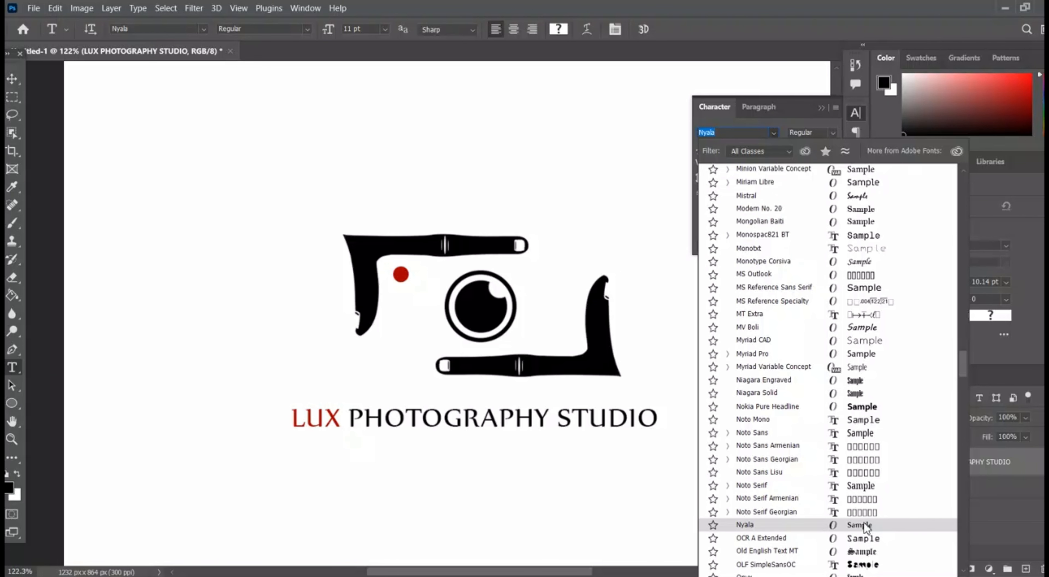
scroll(866, 527, down, 10)
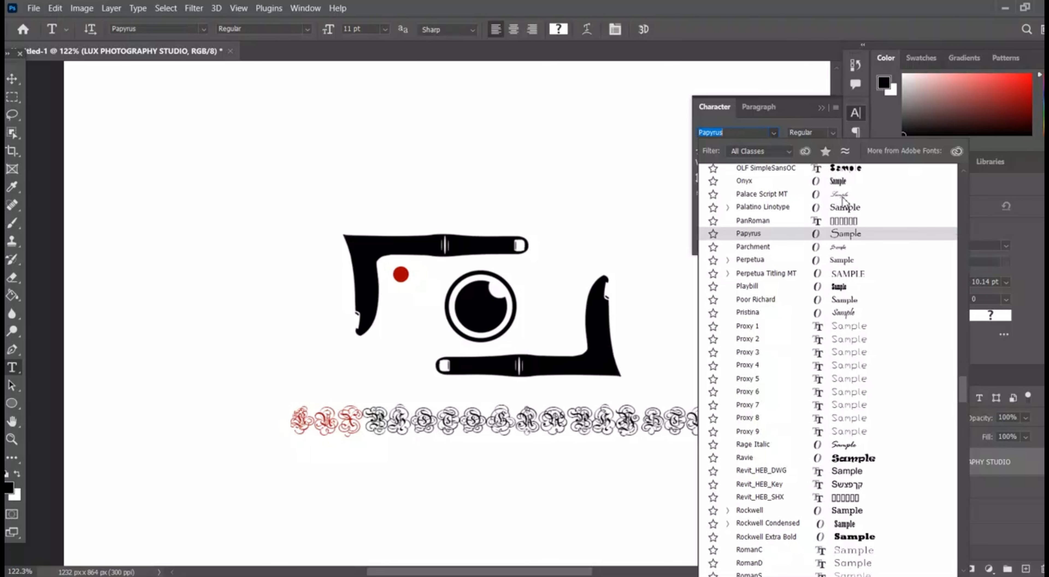
scroll(838, 509, down, 5)
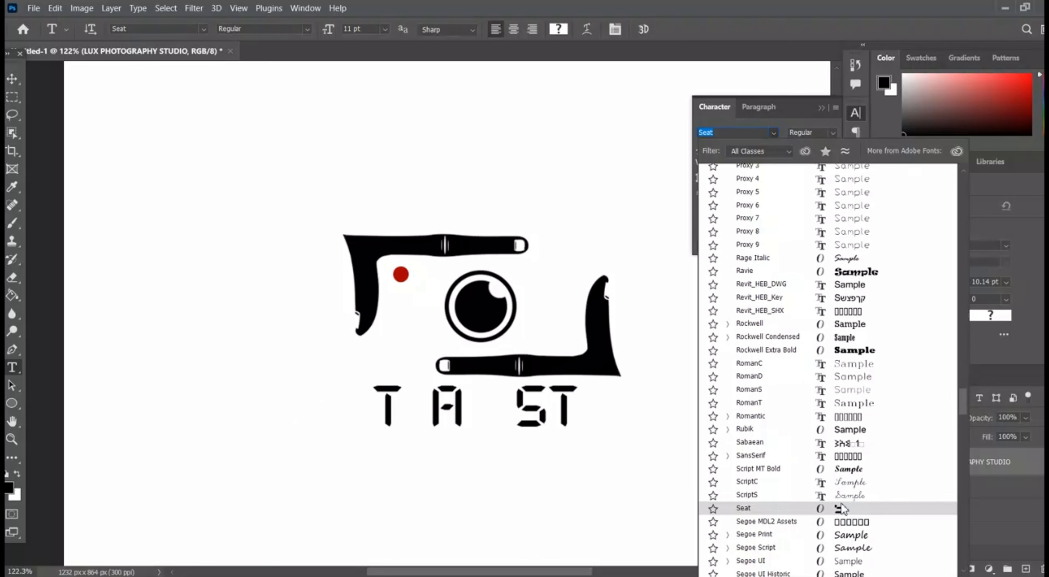
scroll(851, 468, down, 5)
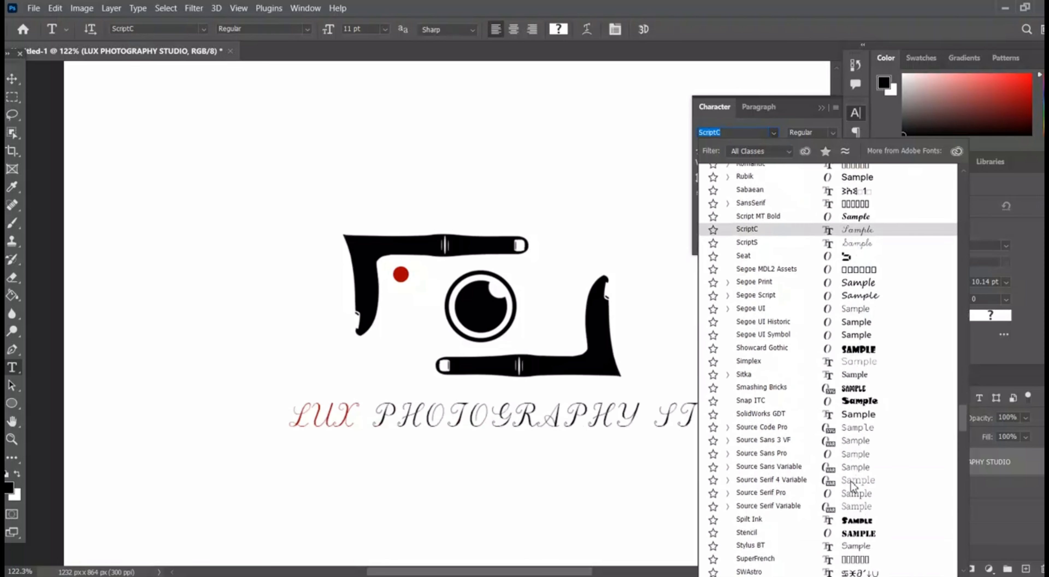
click(849, 349)
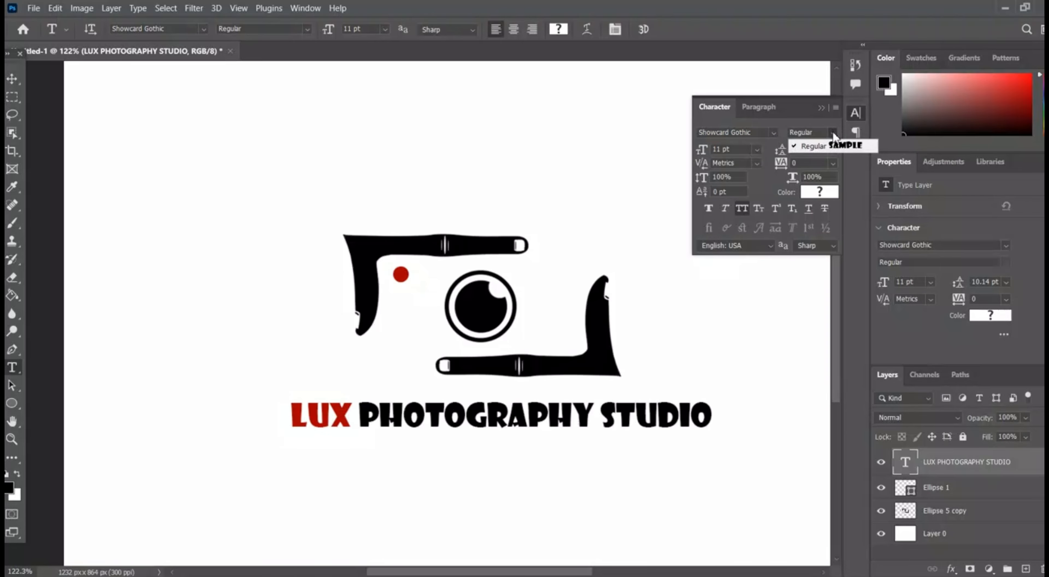
click(447, 30)
click(357, 39)
Step: Set the text line's font to Acumin Variable Concept in the ExtraCondensed Light style
click(774, 133)
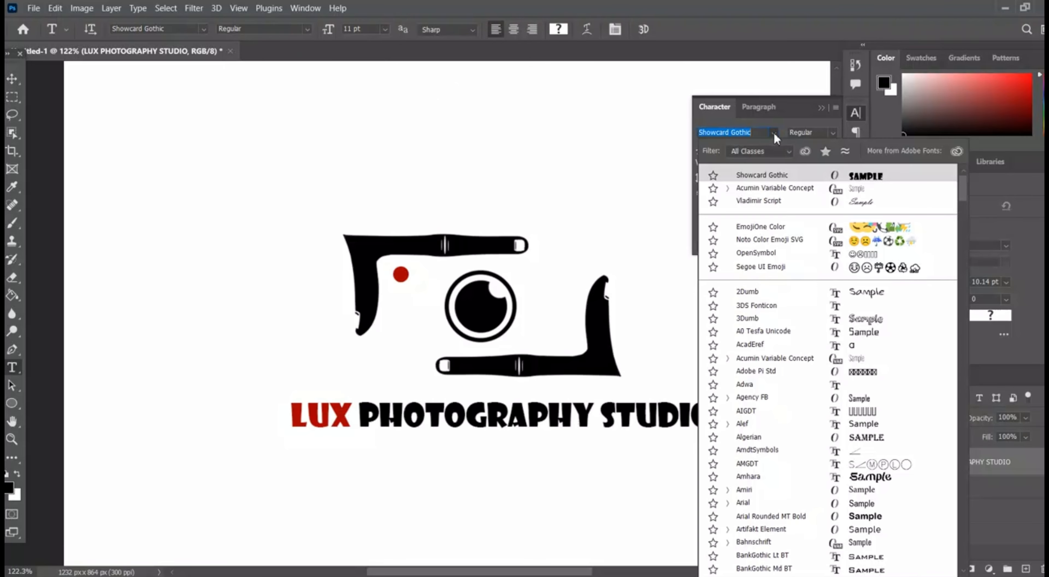
click(774, 188)
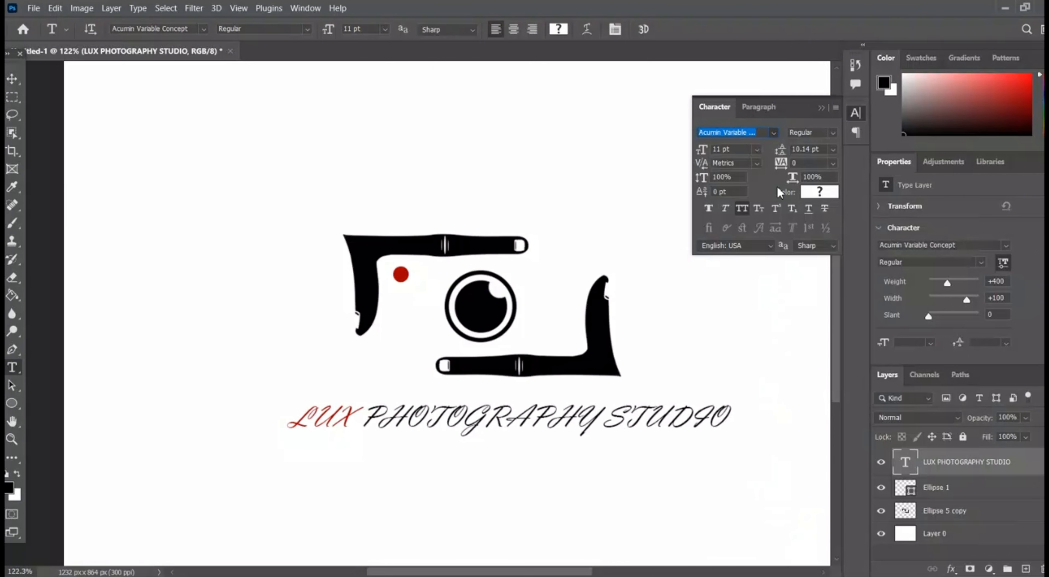
click(306, 30)
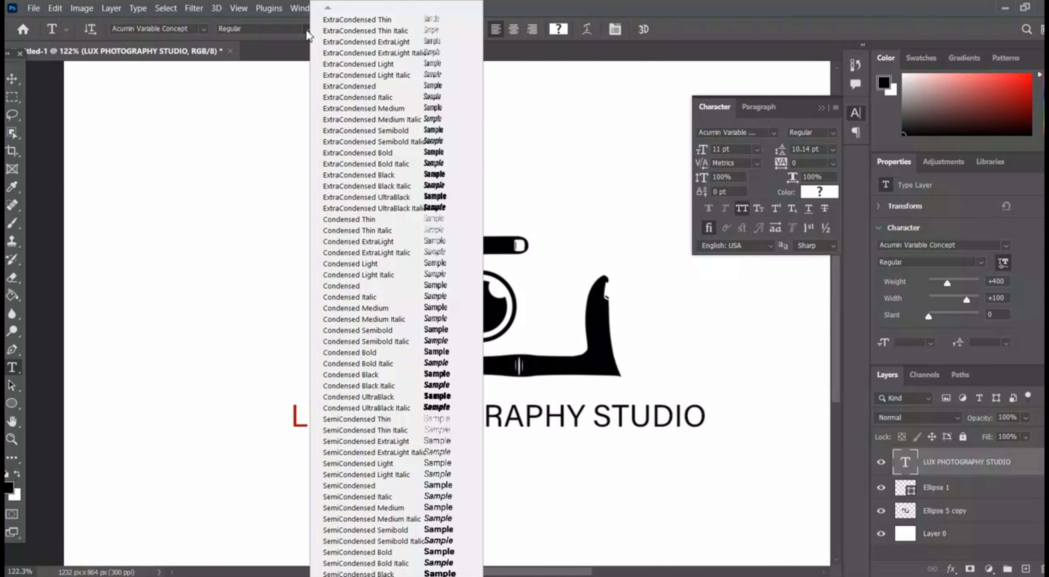
click(434, 65)
Step: Set the whole text line's size to 18 pt and its vertical scale to 68%
click(479, 408)
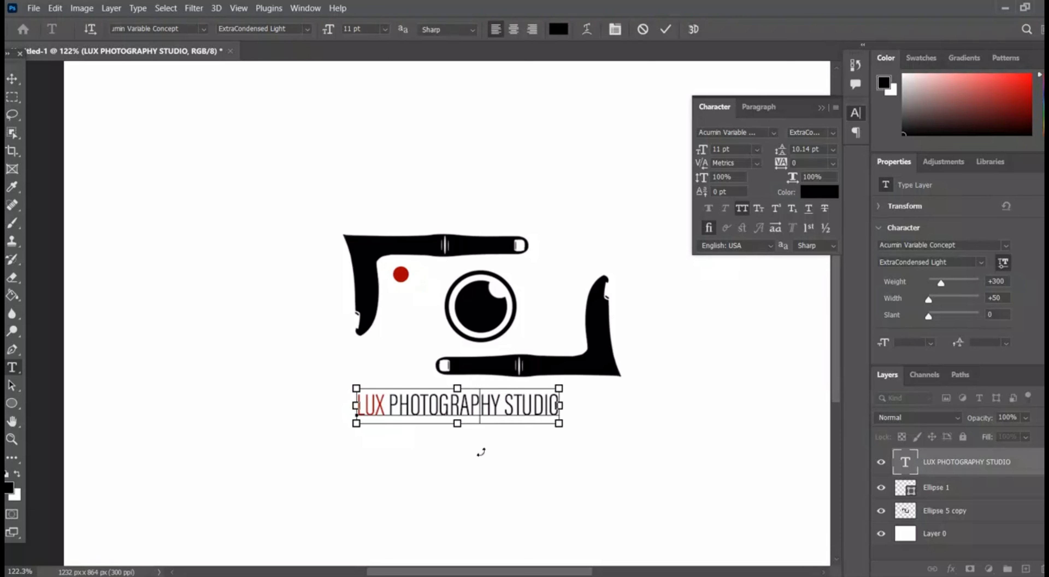
key(ctrl+a)
click(385, 28)
click(371, 141)
click(665, 29)
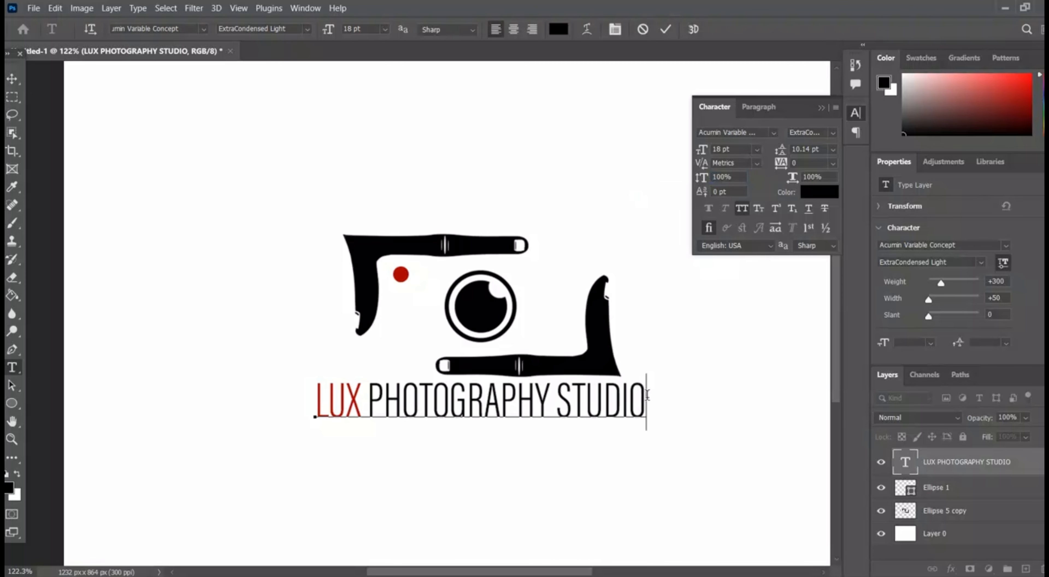
drag(703, 179, 700, 183)
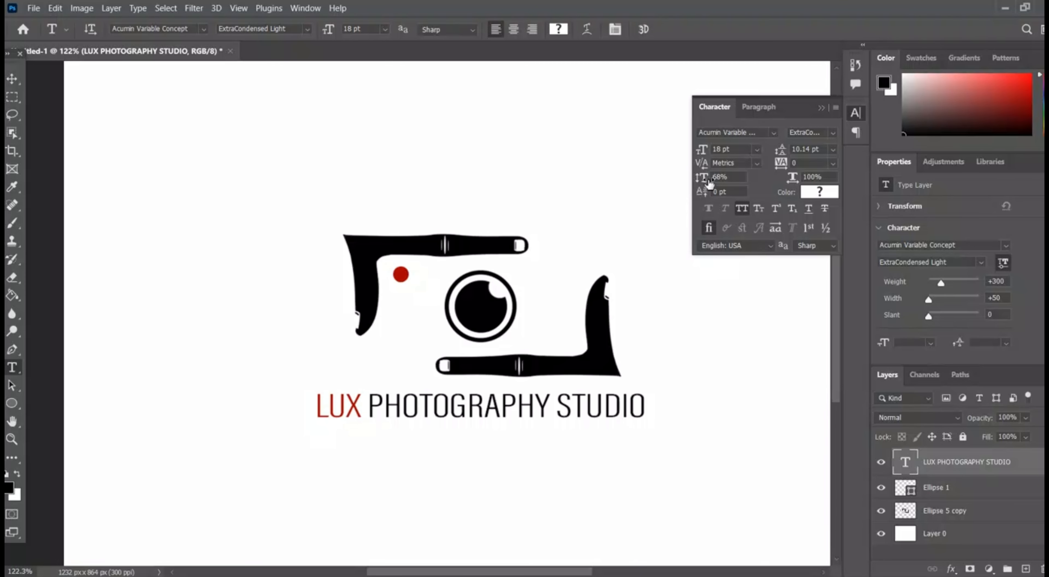
click(19, 76)
click(821, 109)
Step: Draw a rectangle of about 30 by 13 px on a new layer, straddling the upper hand's lower edge above the red dot
key(e)
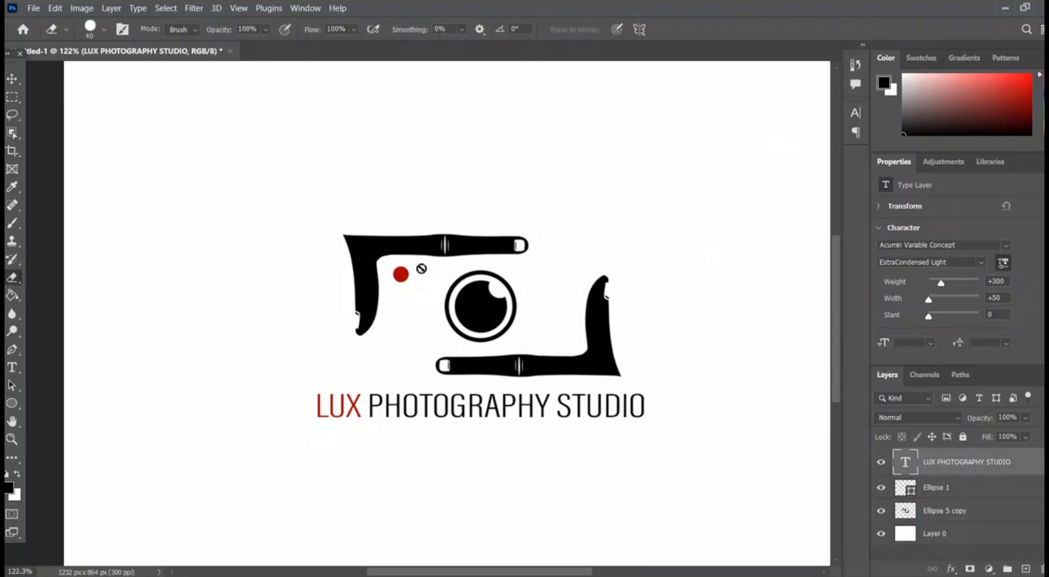
click(957, 509)
click(14, 403)
right_click(11, 403)
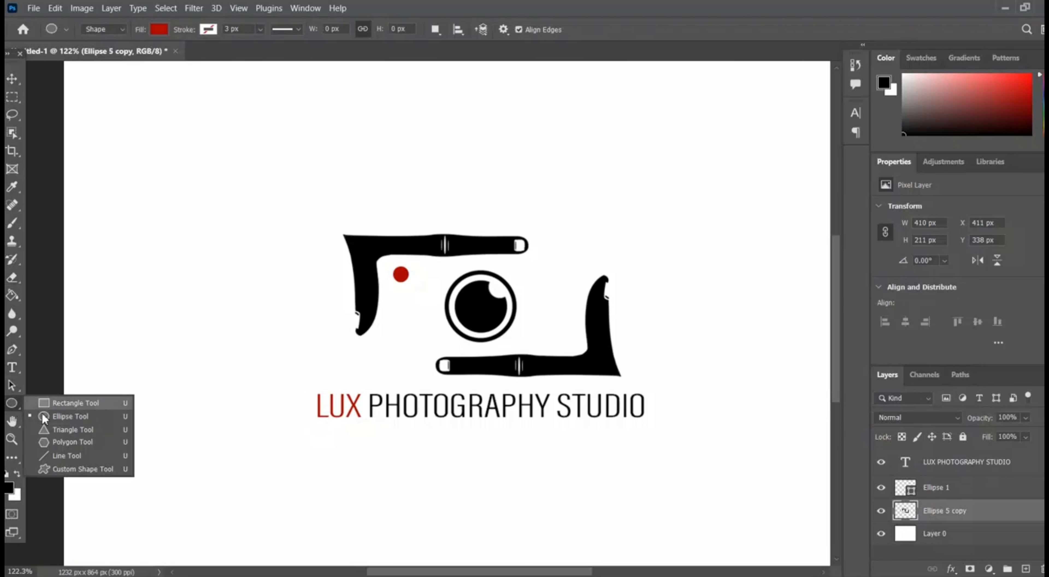
click(53, 403)
click(1025, 568)
scroll(508, 295, up, 2)
scroll(394, 240, up, 3)
drag(368, 241, 431, 267)
Step: Change the small rectangle's fill color to white
click(158, 29)
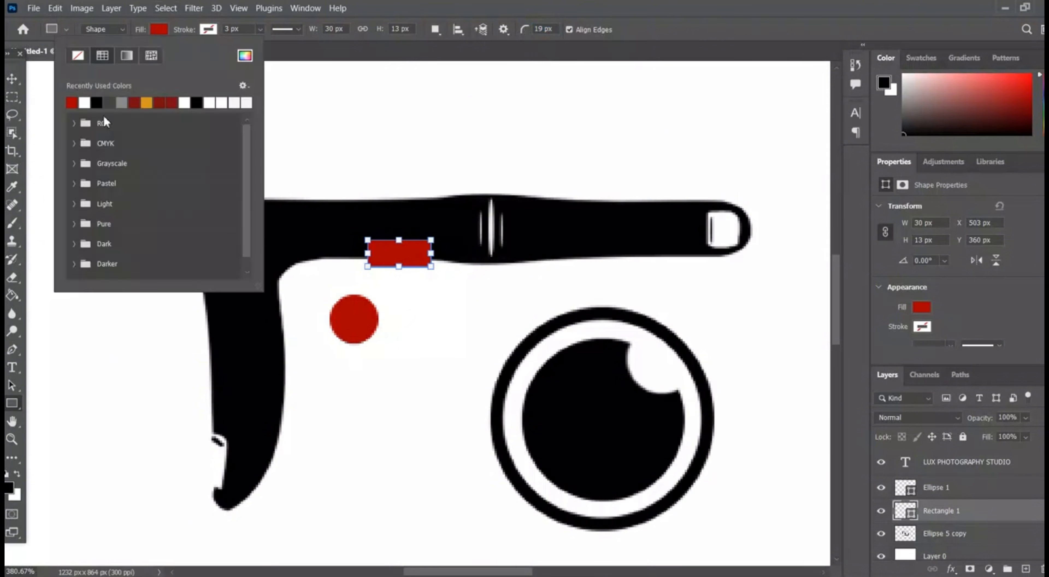
click(448, 171)
click(569, 264)
click(159, 30)
click(244, 56)
click(309, 73)
click(667, 114)
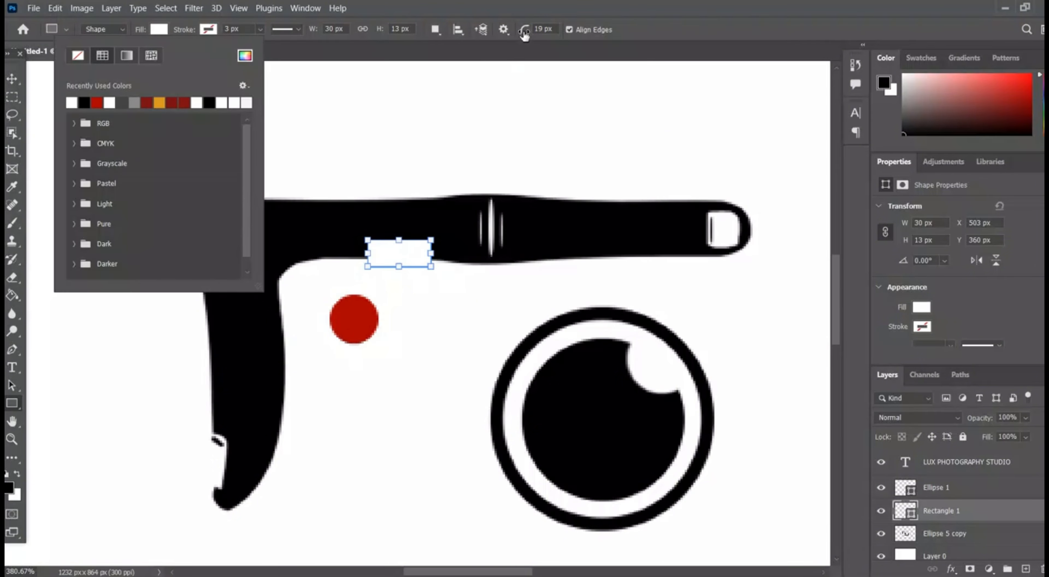
Step: Round all four corners of the small white rectangle into a soft pill-like shape
click(554, 31)
click(12, 79)
click(383, 120)
click(398, 253)
click(12, 402)
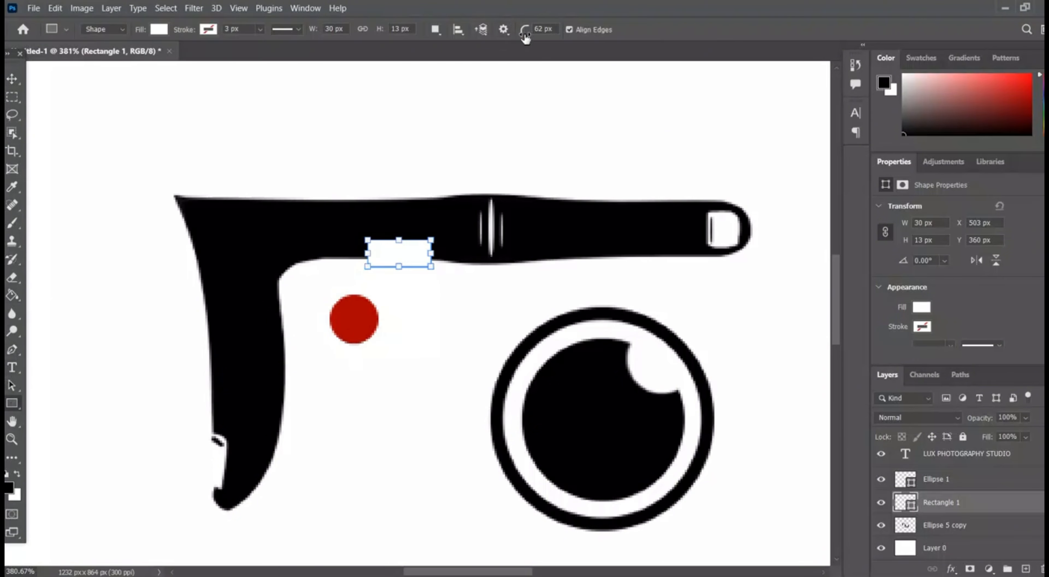
scroll(413, 236, up, 6)
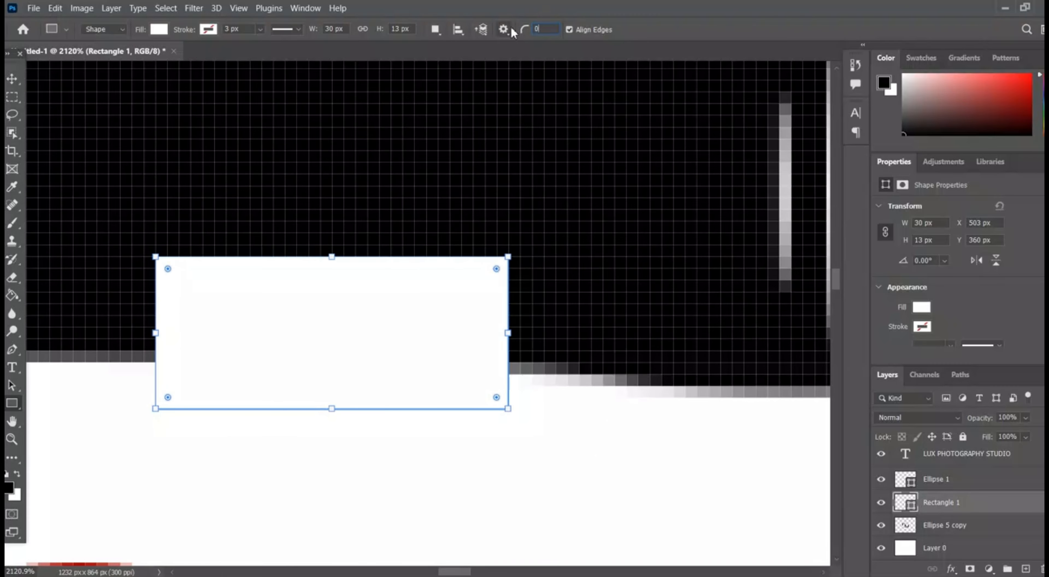
drag(496, 269, 486, 281)
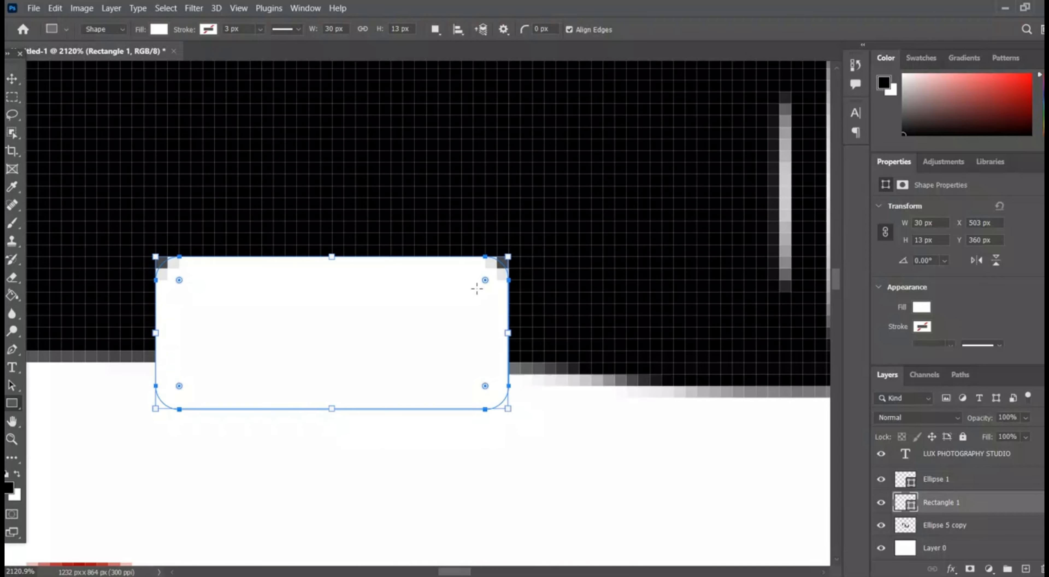
key(v)
scroll(266, 404, down, 6)
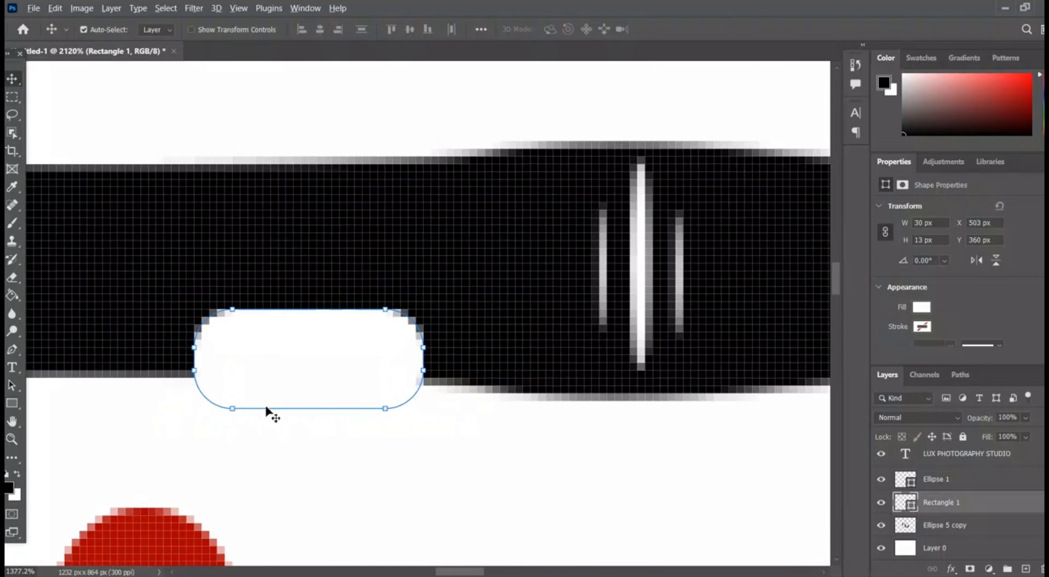
Step: Shift the rounded white shape slightly down along the upper hand's lower edge, to X 502 px and Y 362 px, and deselect it
click(291, 402)
drag(299, 380, 299, 387)
click(388, 220)
scroll(390, 220, down, 3)
scroll(393, 228, up, 5)
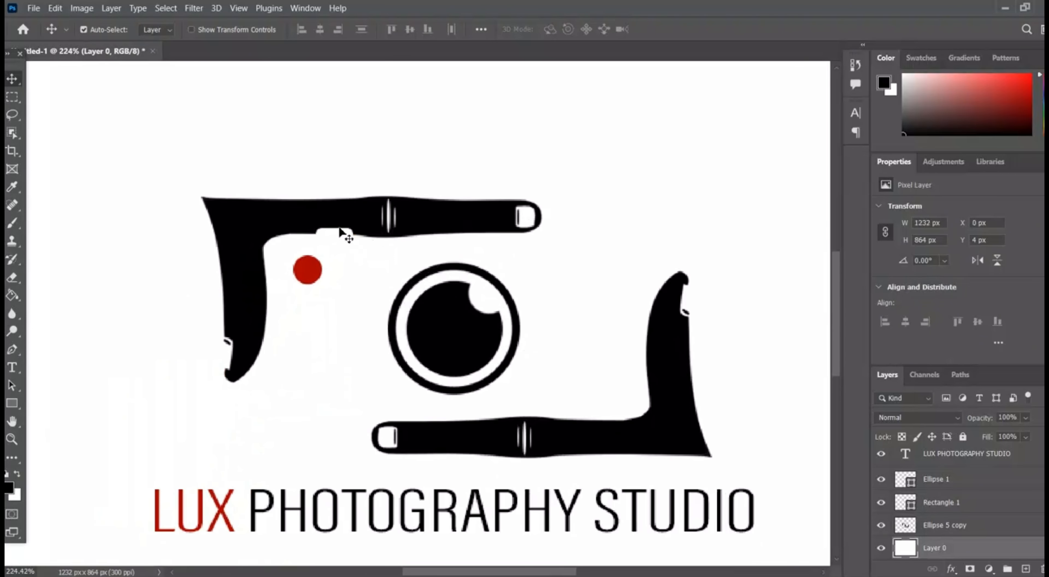
drag(338, 224, 347, 208)
key(ctrl+z)
click(341, 231)
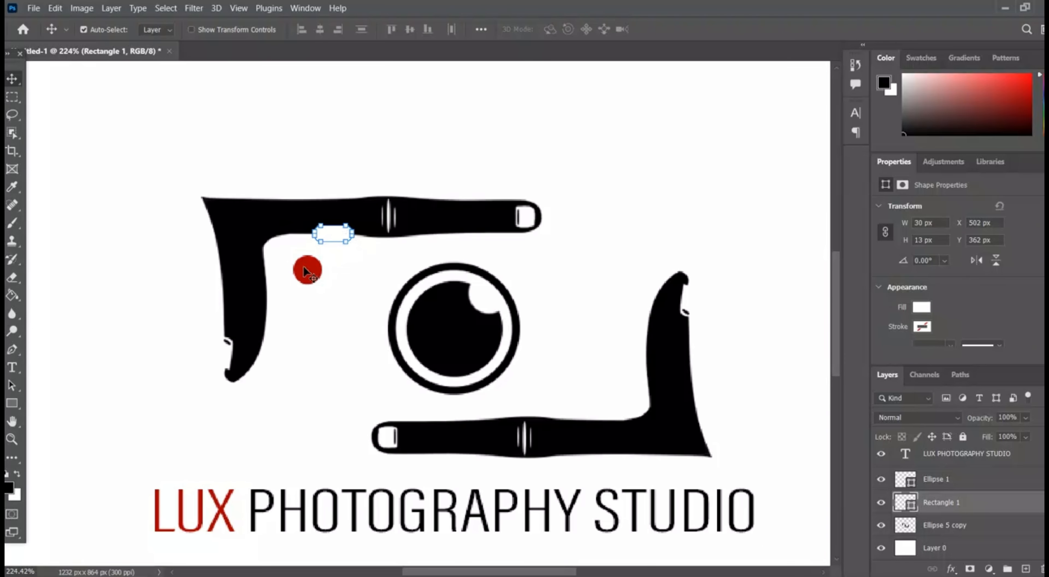
click(303, 267)
click(36, 80)
Step: Open a file from the Compressed folder on Local Disk (D:)
scroll(238, 251, down, 7)
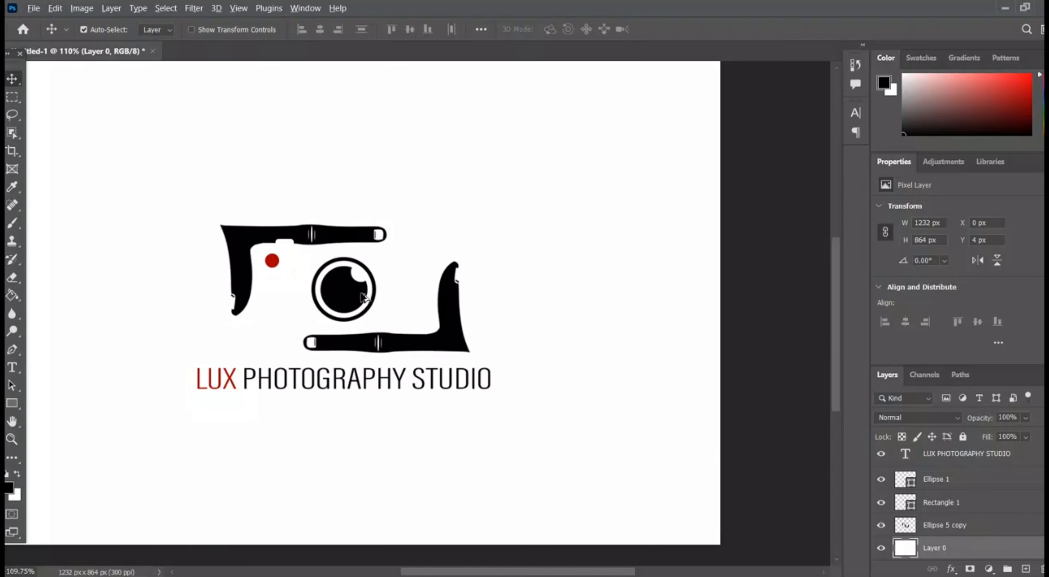
scroll(364, 297, down, 3)
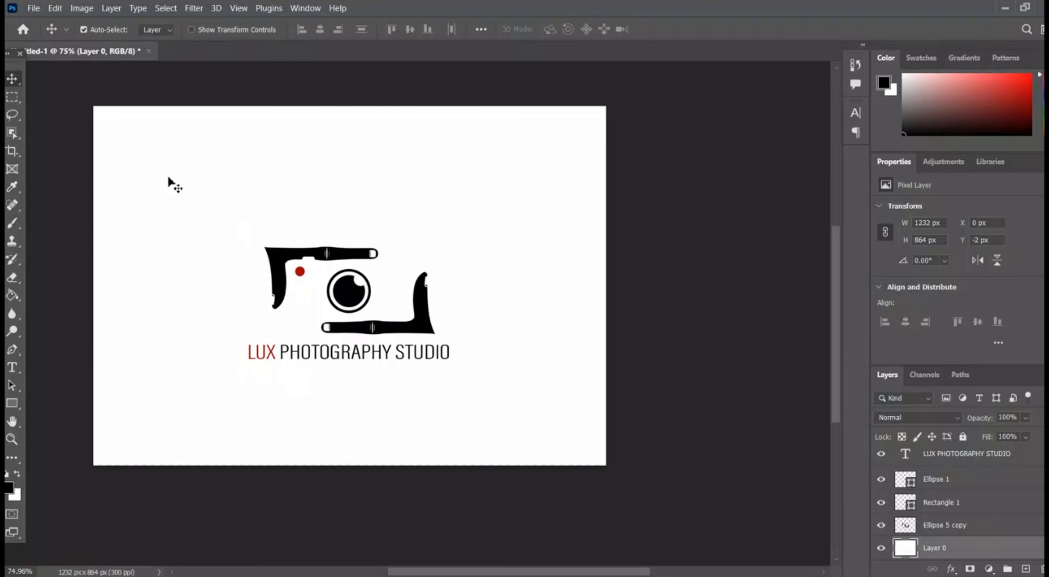
scroll(169, 179, up, 1)
click(33, 8)
key(Escape)
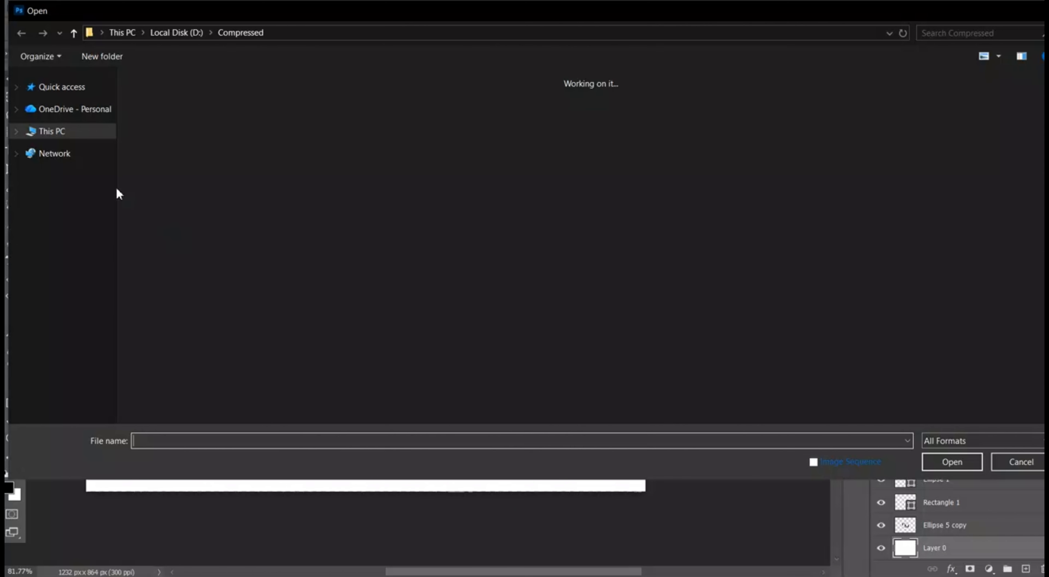
click(112, 203)
double_click(176, 111)
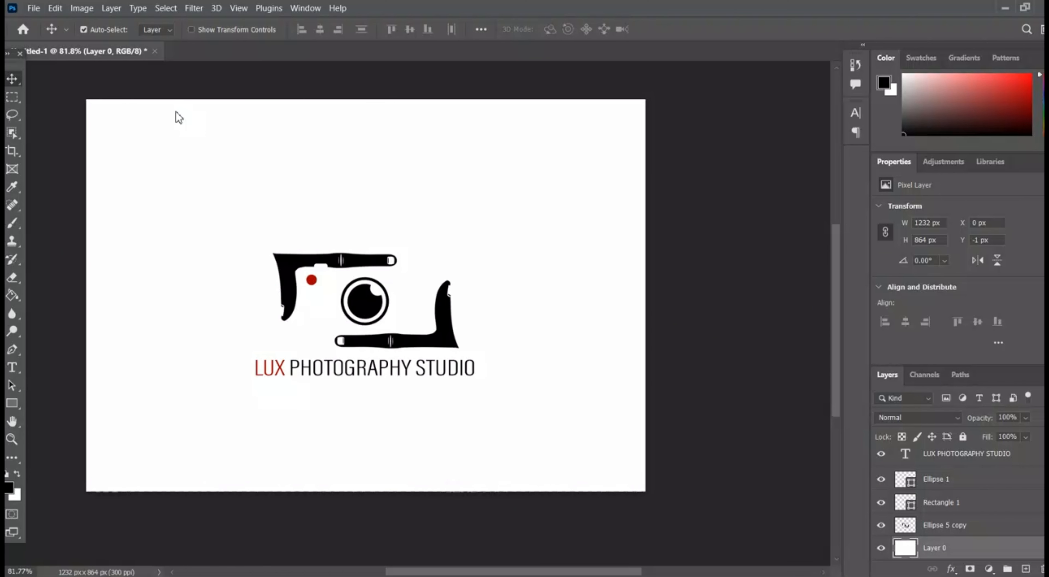